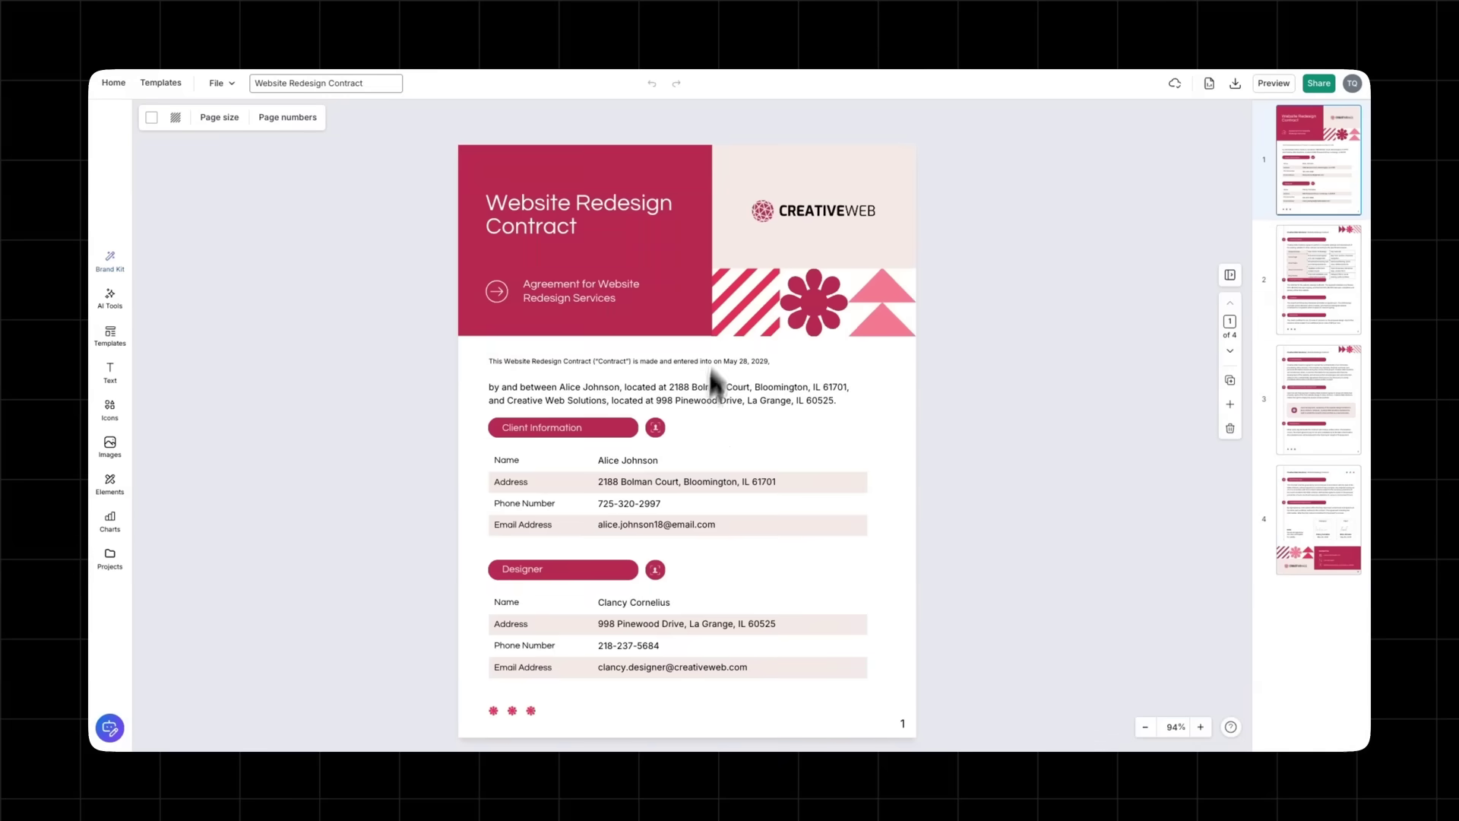
Step: Apply the Google brand kit to the contract
scroll(669, 486, "down", 15)
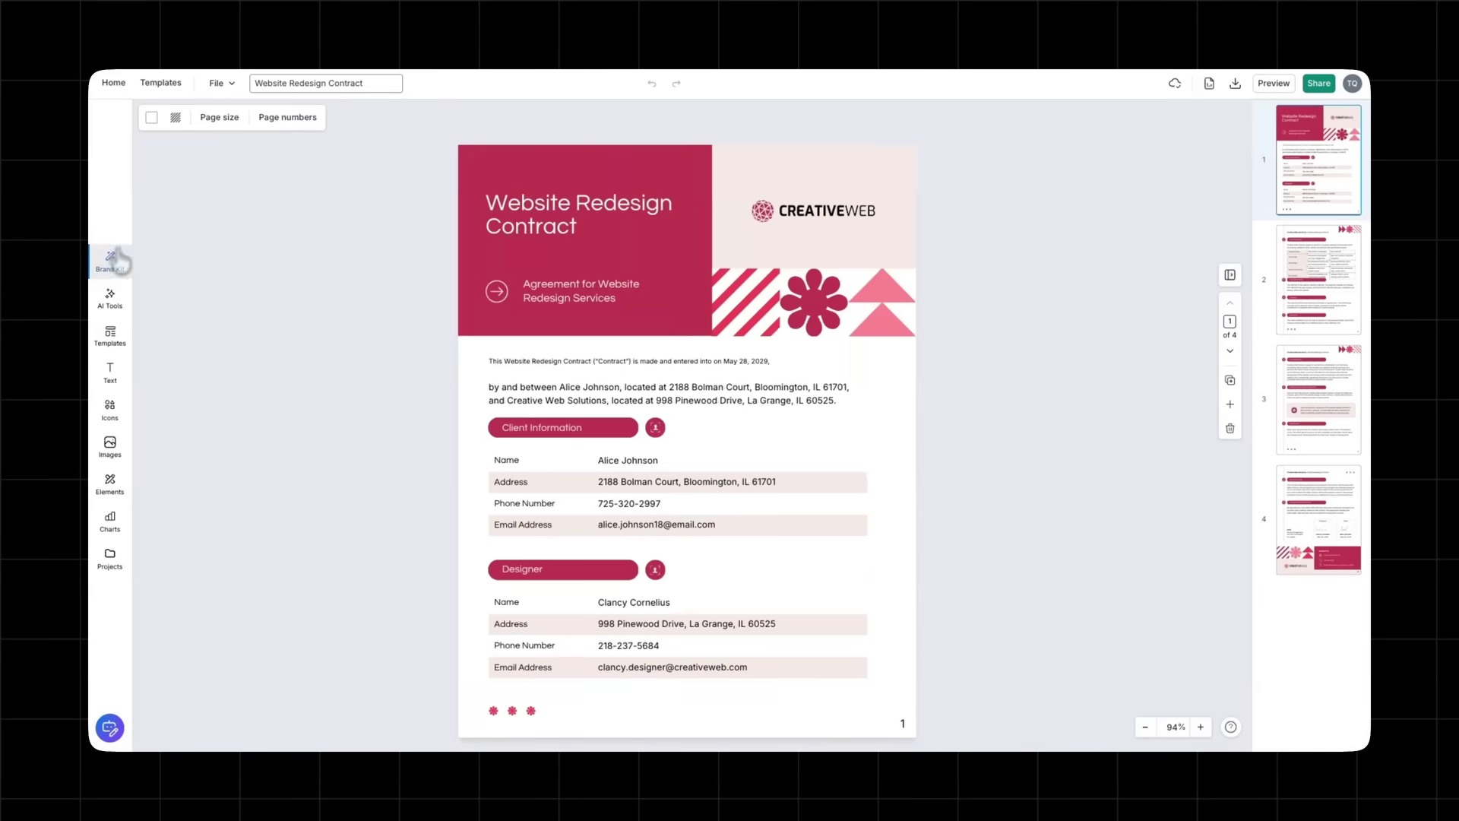
left_click(111, 258)
type("g")
left_click(562, 395)
left_click(698, 531)
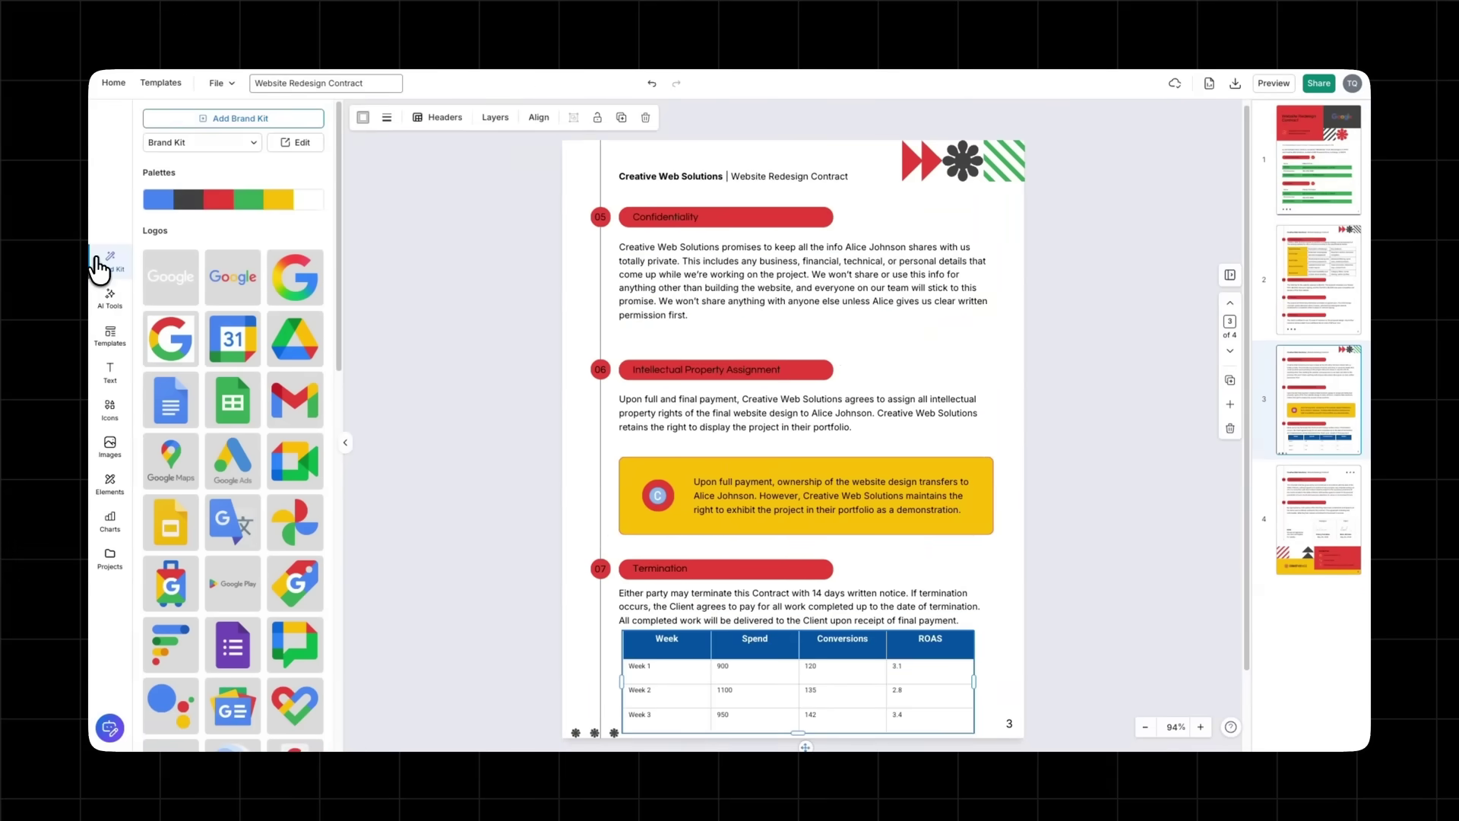
Step: Close the brand kit settings and run the contract's accessibility check
left_click(98, 262)
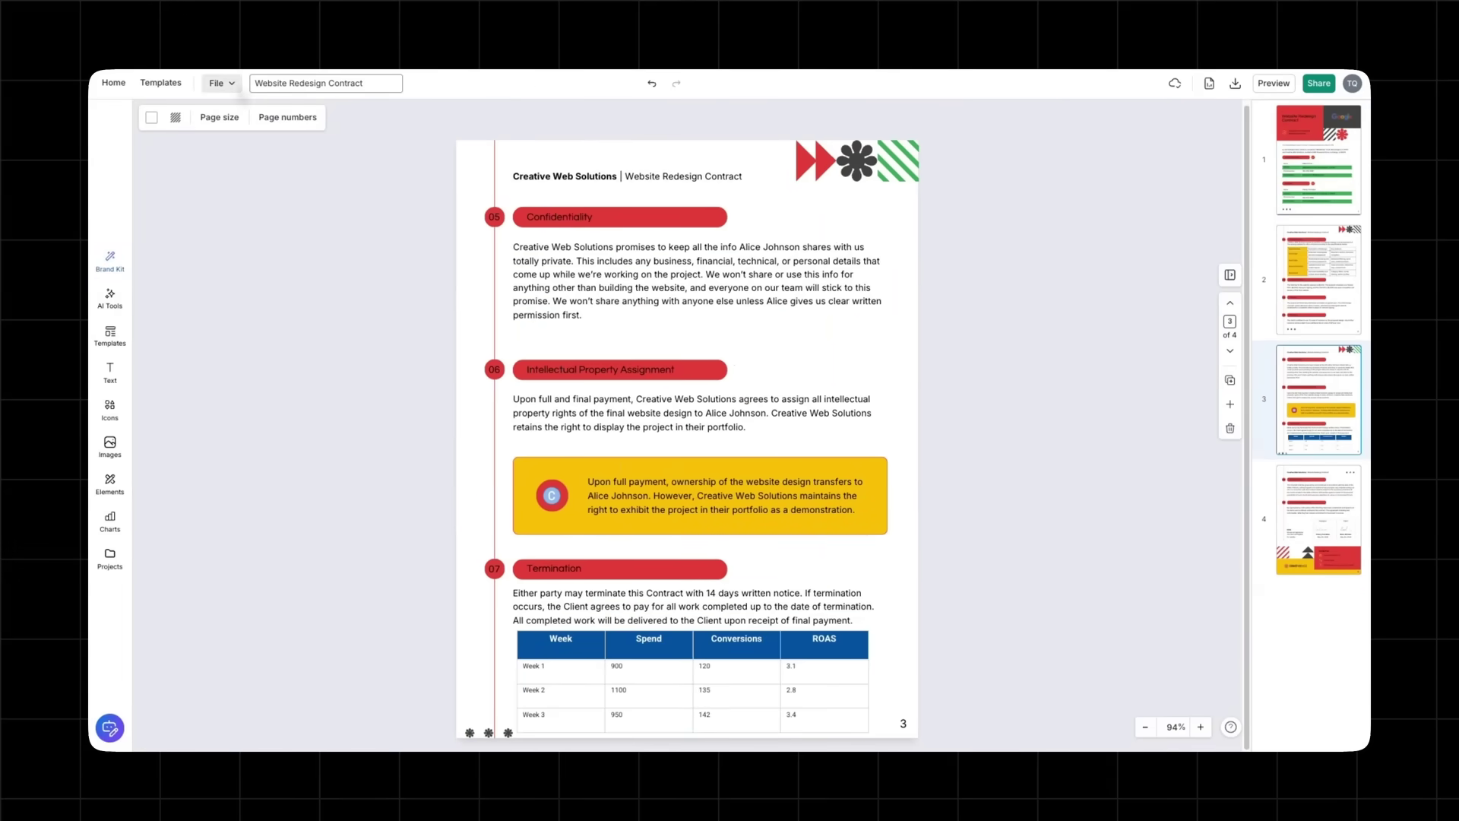
left_click(221, 83)
left_click(304, 187)
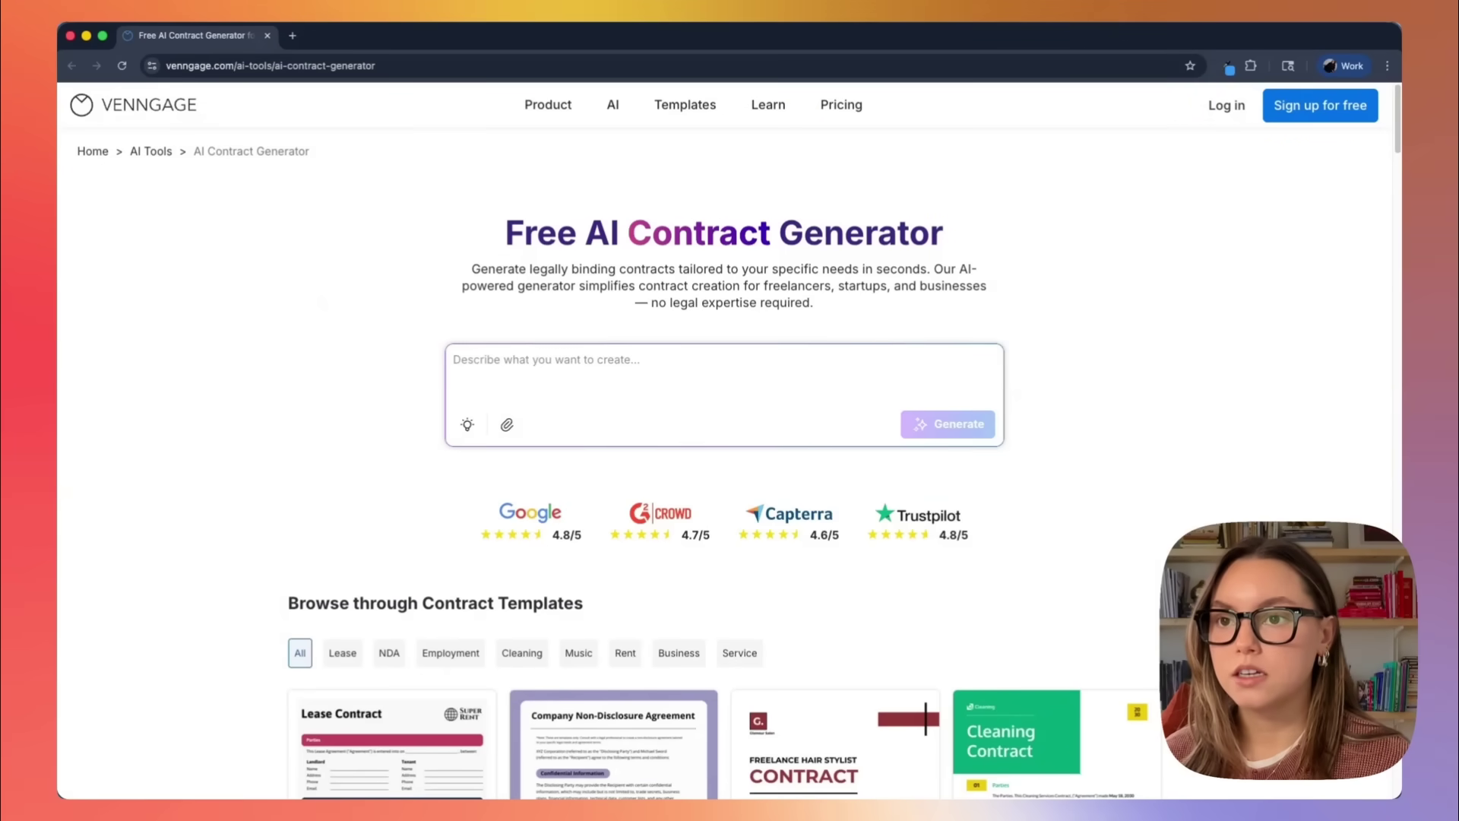
Step: Paste the website redesign contract description and generate the four-page contract
left_click(617, 362)
type("Contract | 'Website redesign' | scope pages/modules, milestones & dates, fee & payment schedule, 1 revision round, IP assignment, termination, signatures.")
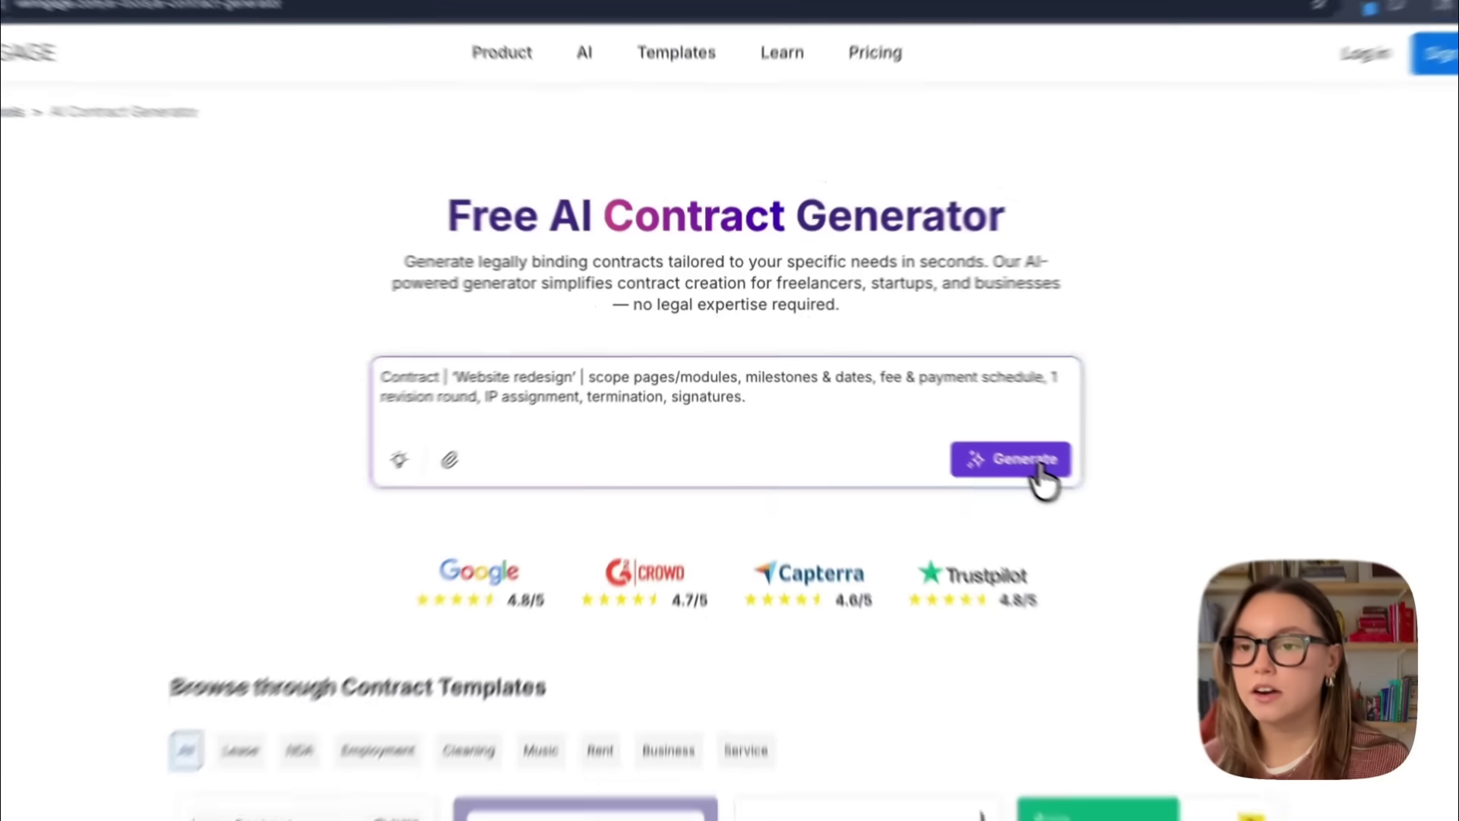
left_click(1038, 467)
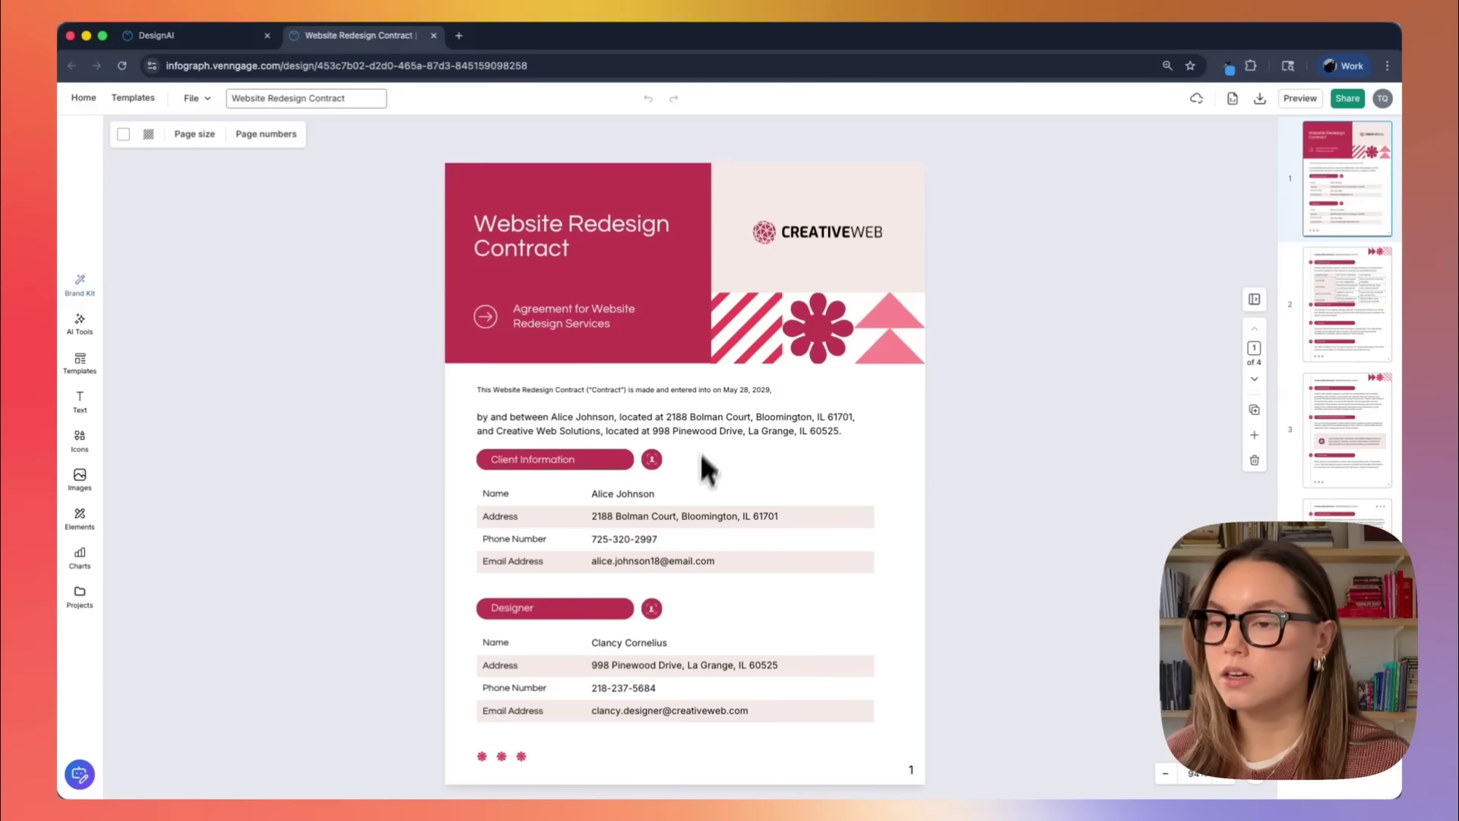
left_click(1319, 252)
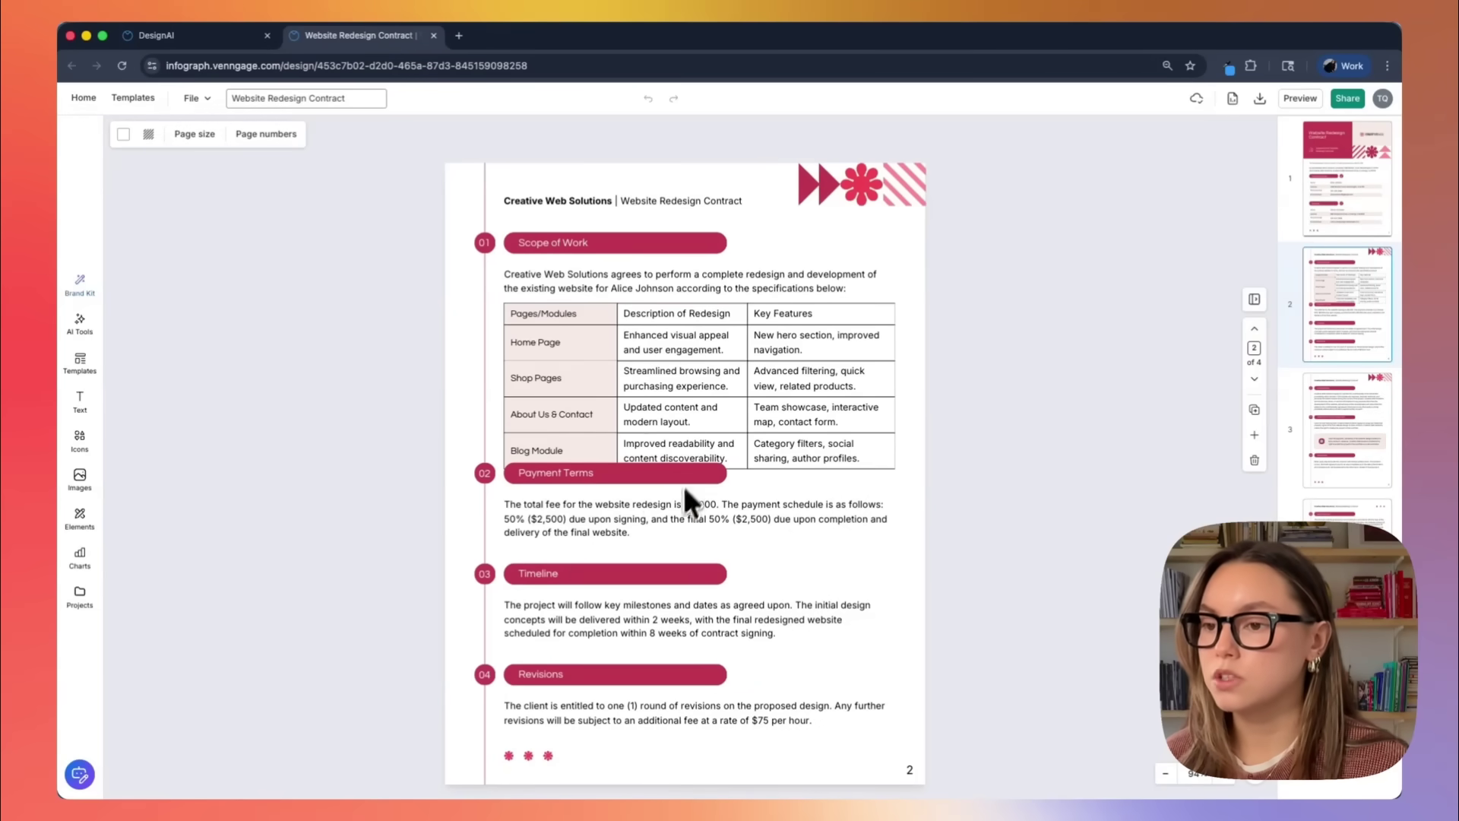
left_click(1339, 431)
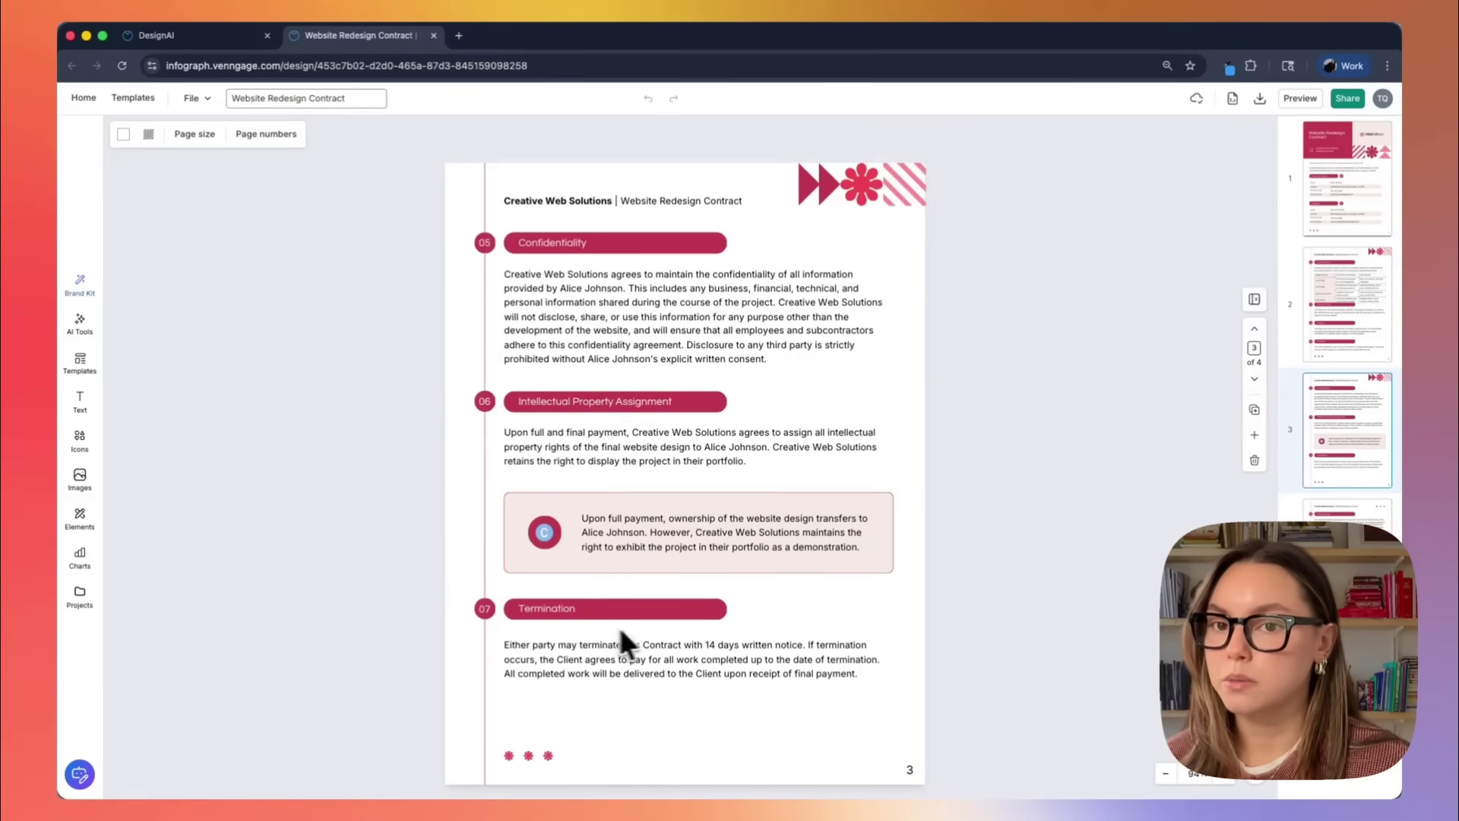
left_click(1360, 513)
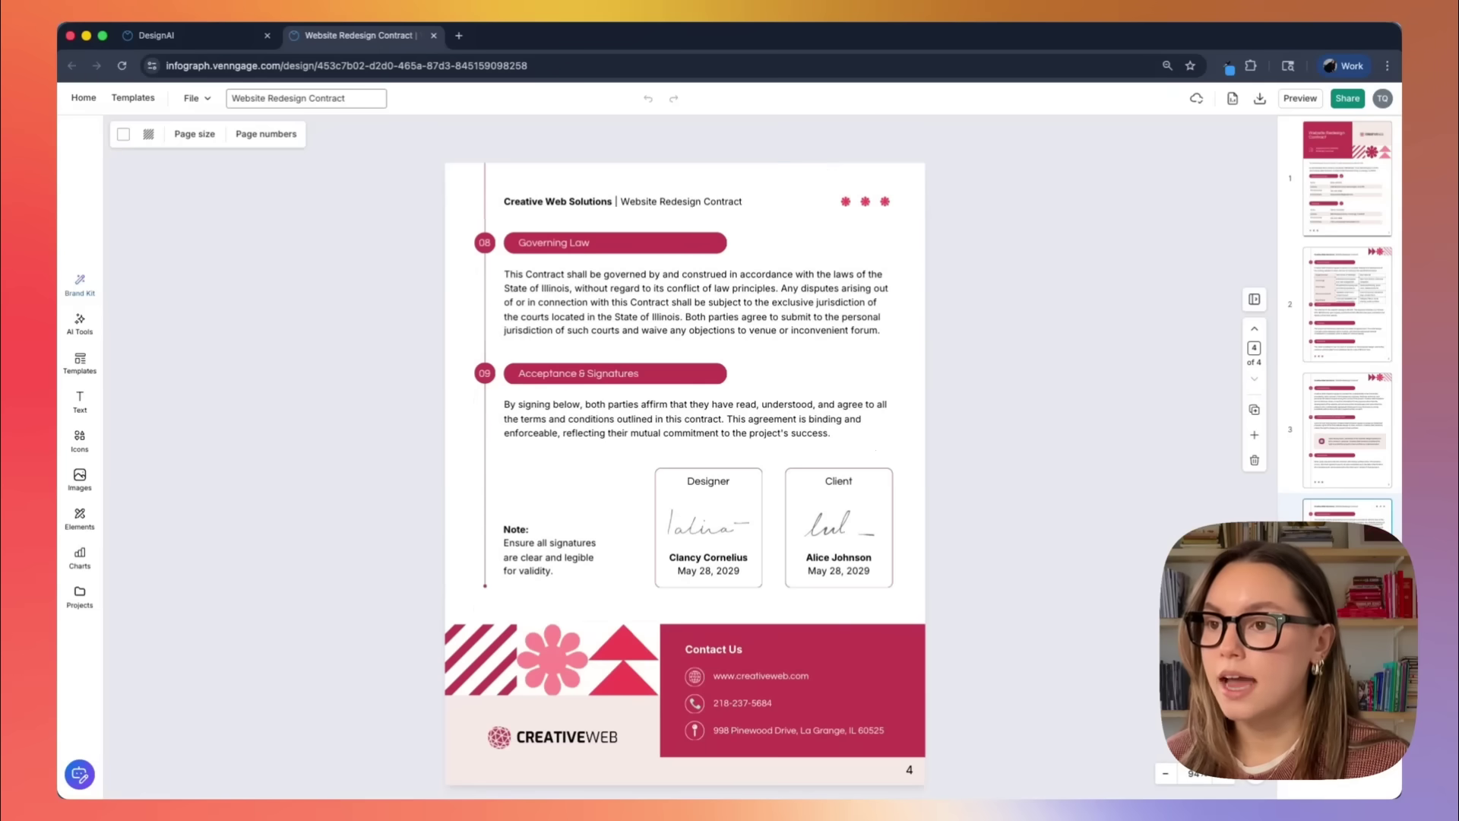
left_click(1338, 151)
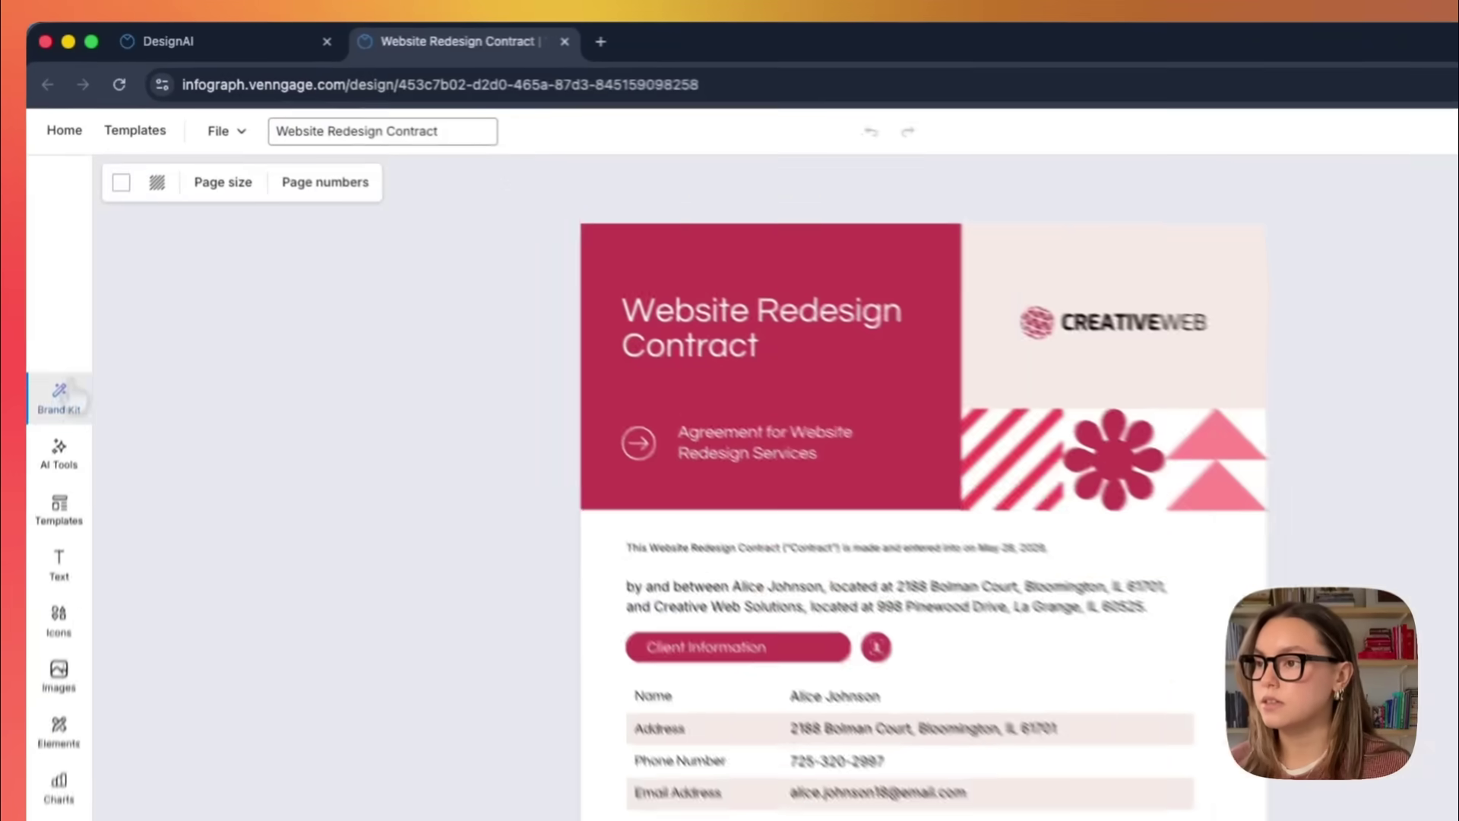
Step: Add a new brand kit by searching 'goo' and confirming Google as the company
left_click(84, 281)
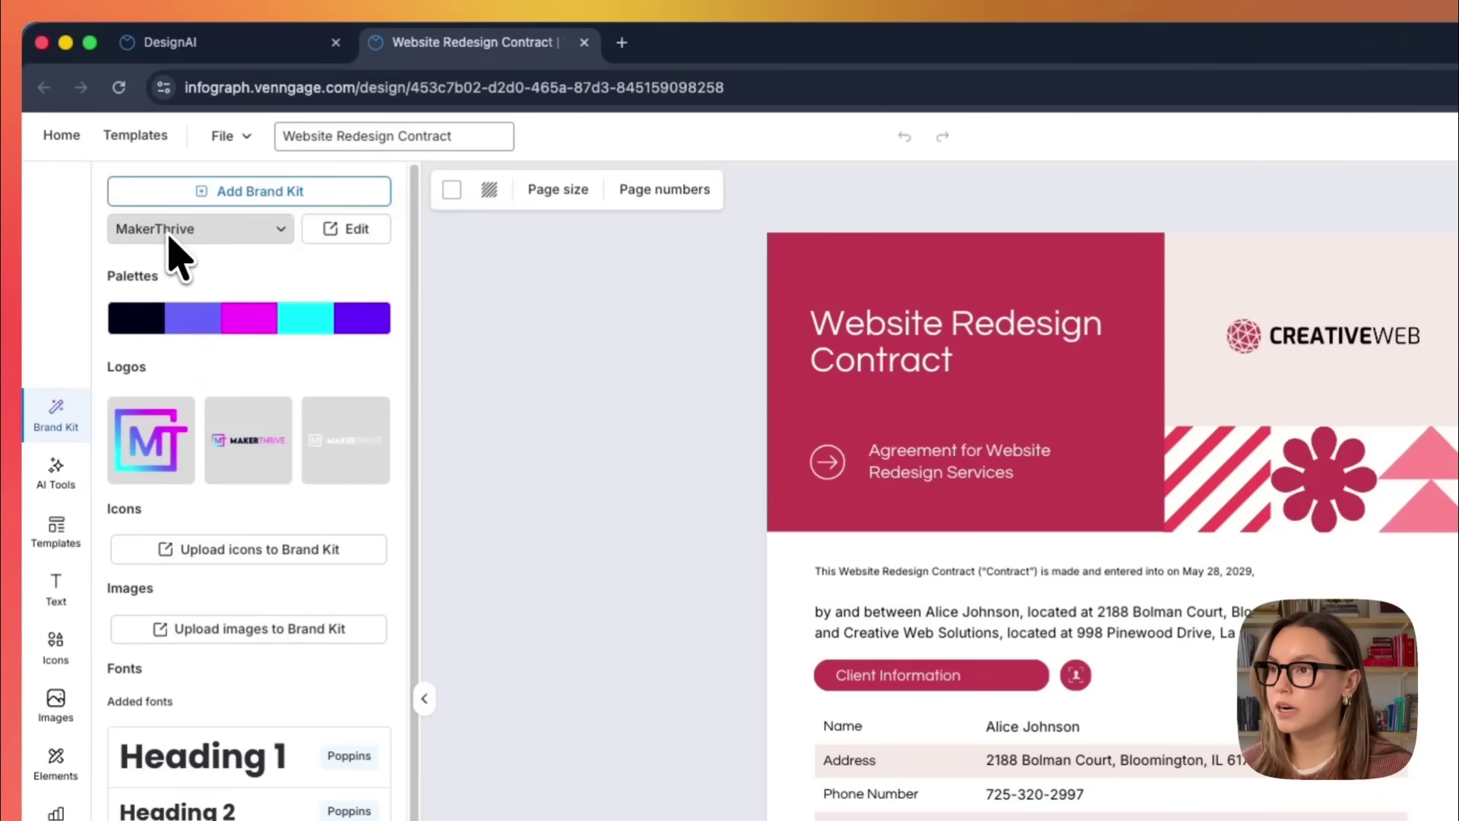
left_click(251, 192)
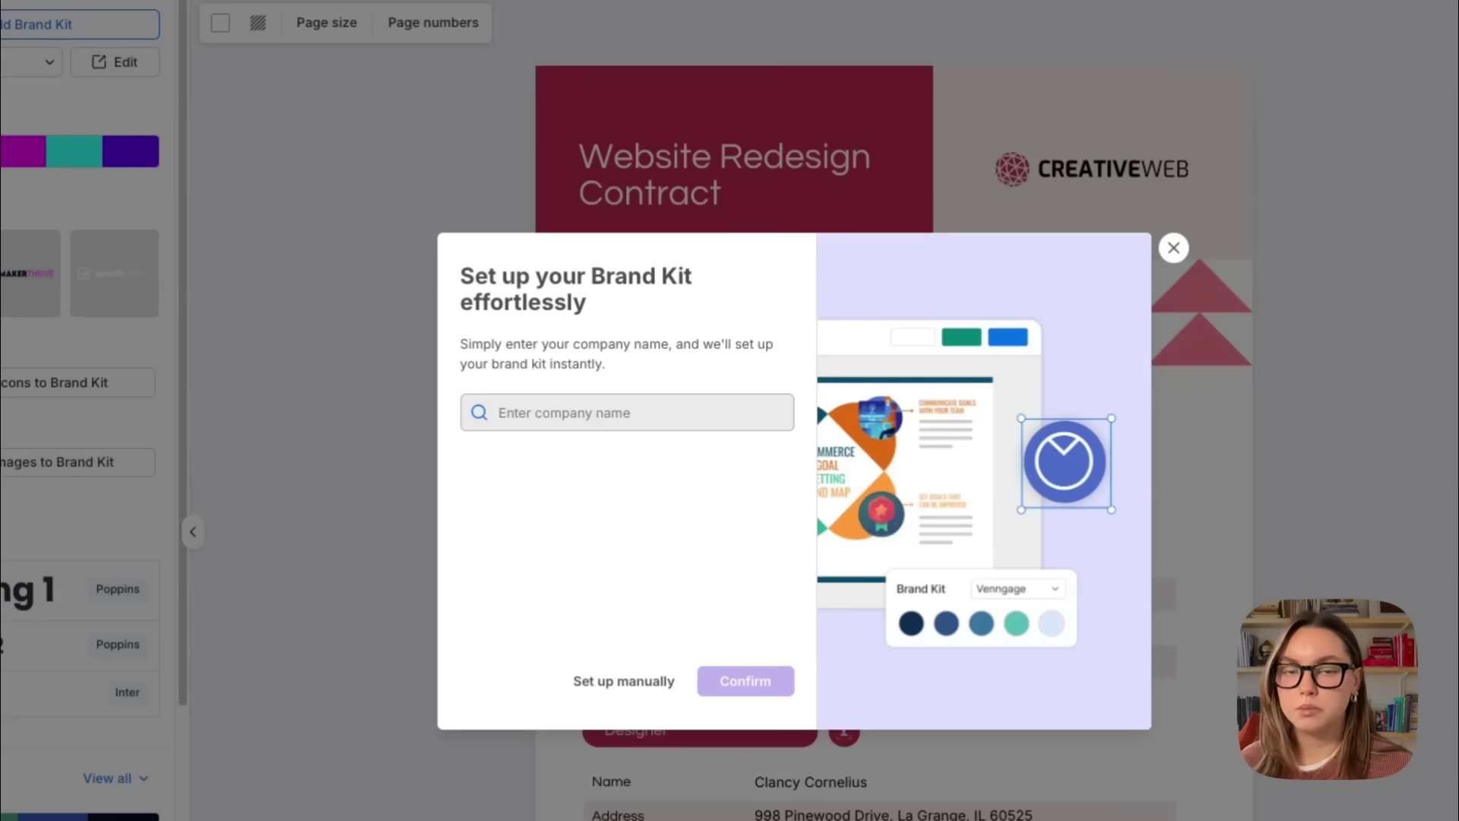
left_click(627, 412)
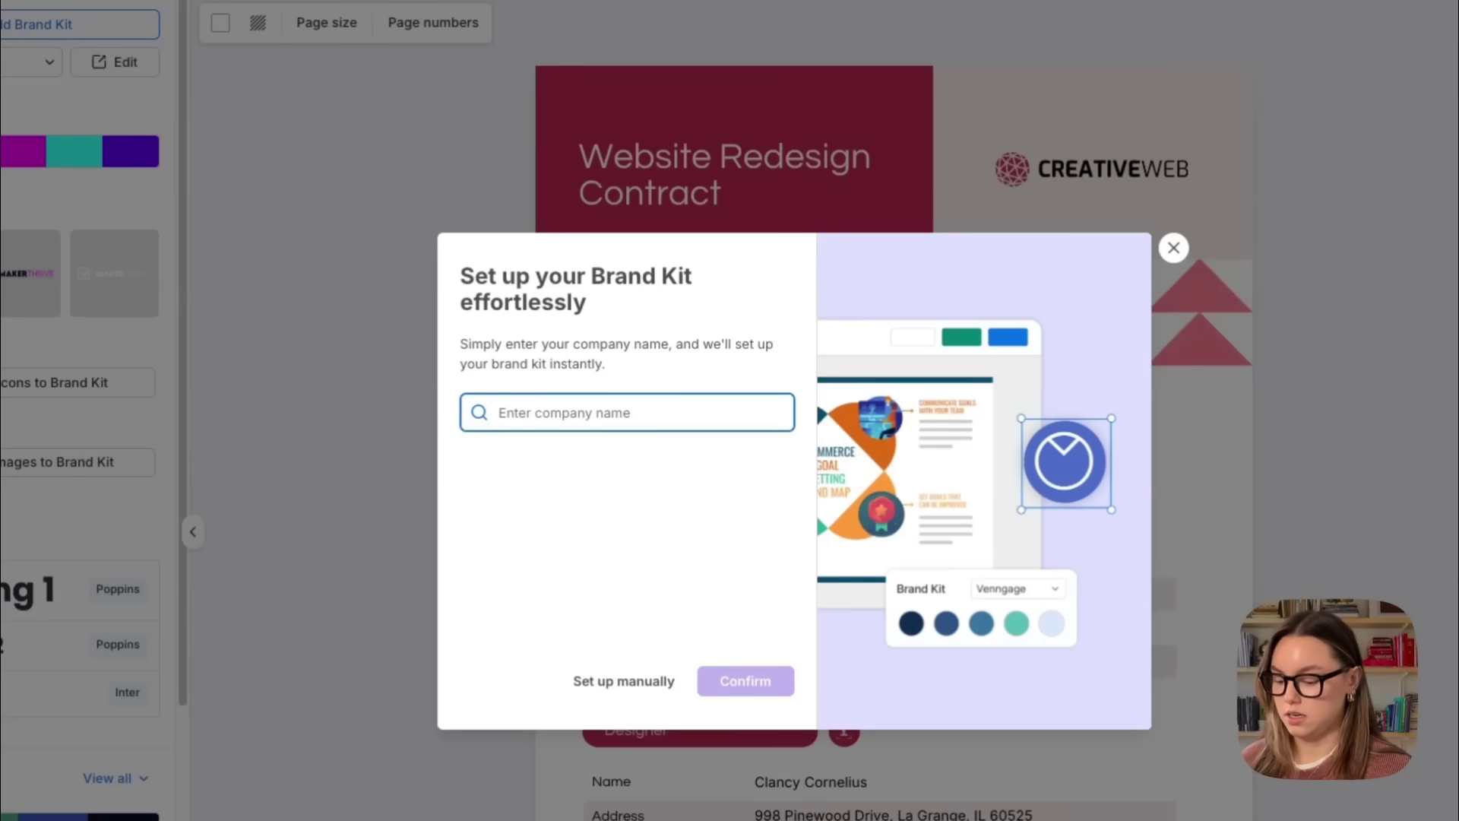
type("goo")
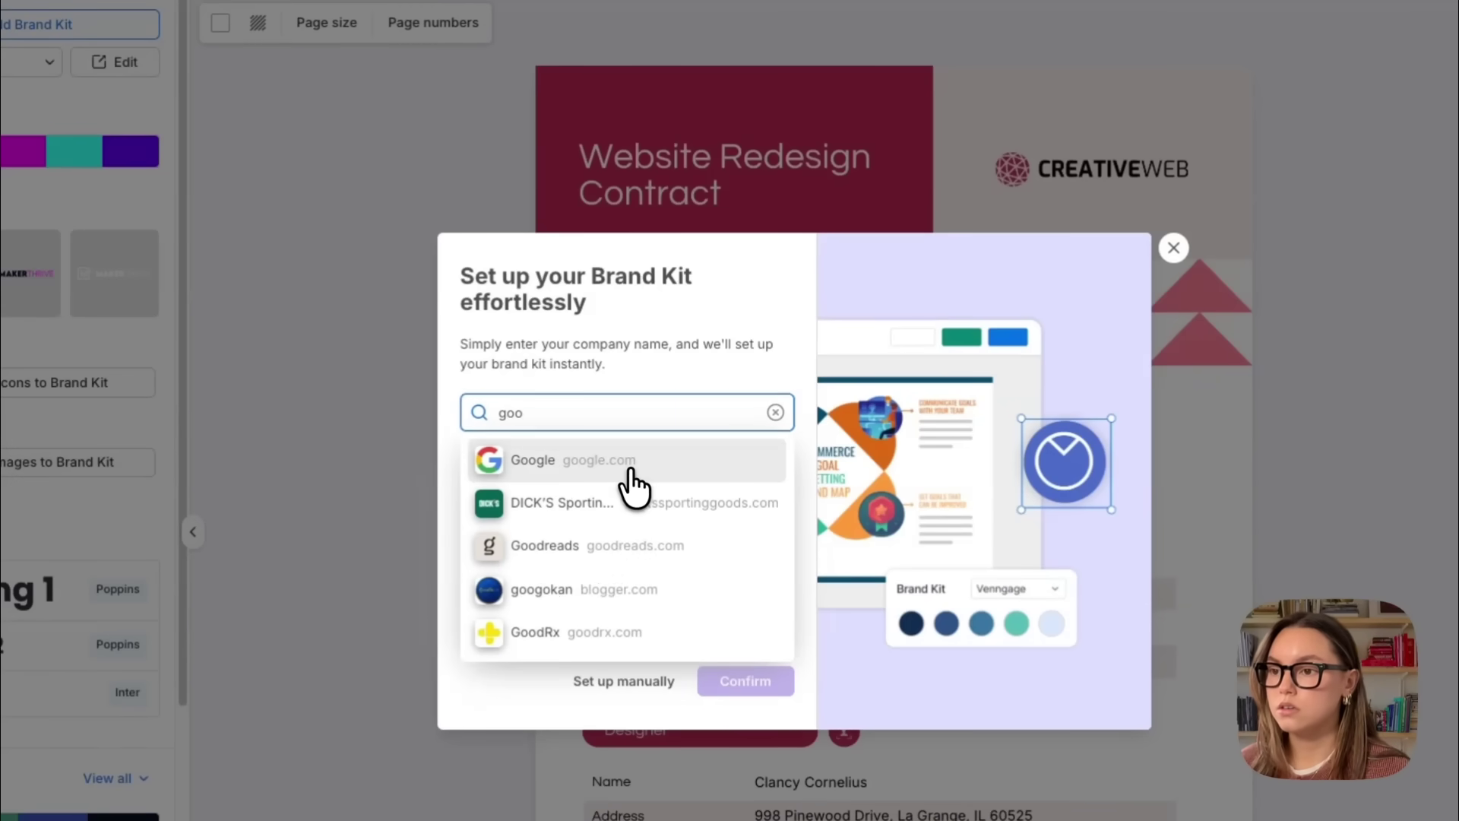
left_click(667, 456)
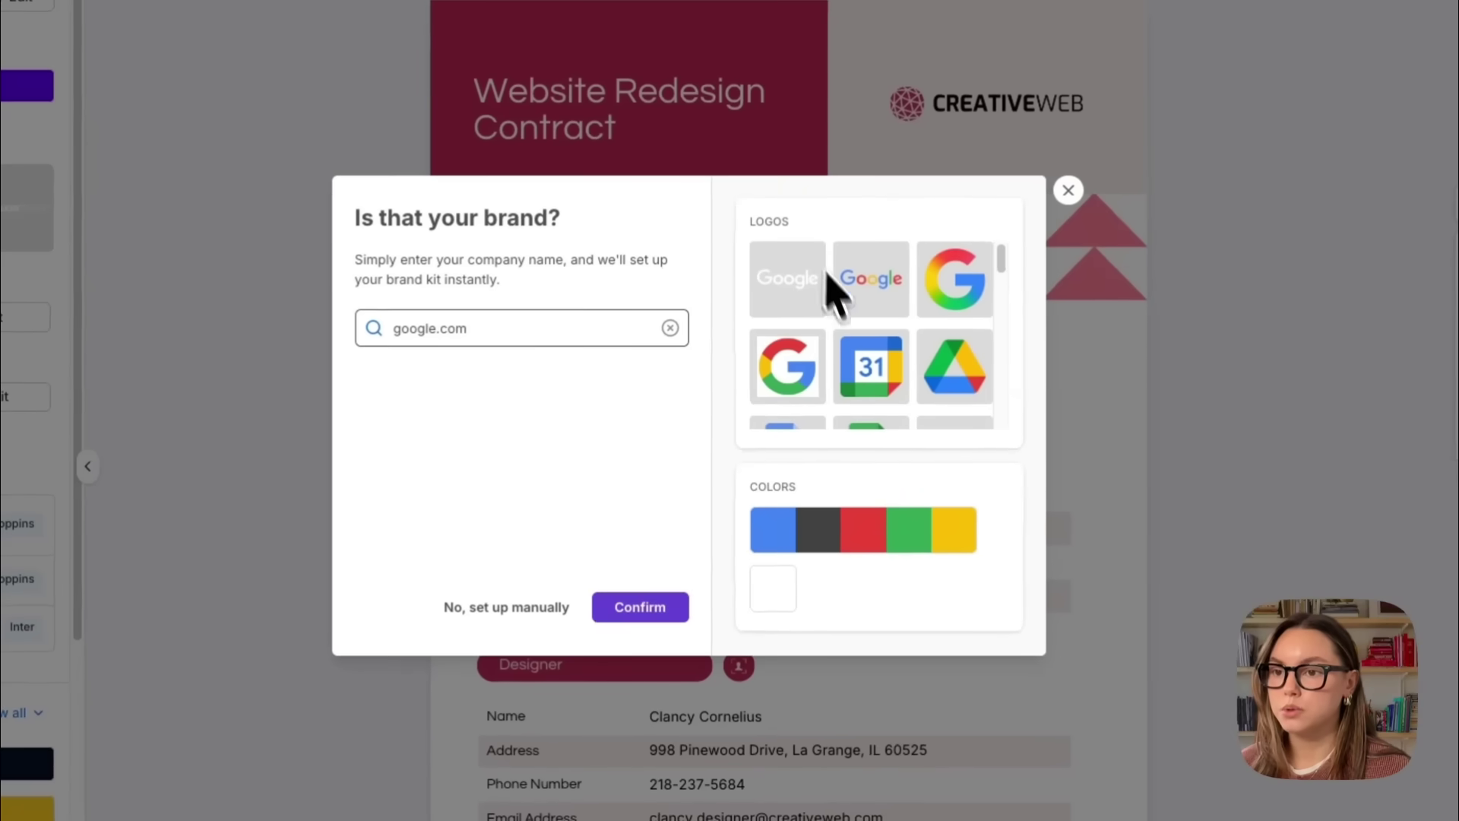
scroll(844, 319, "down", 3)
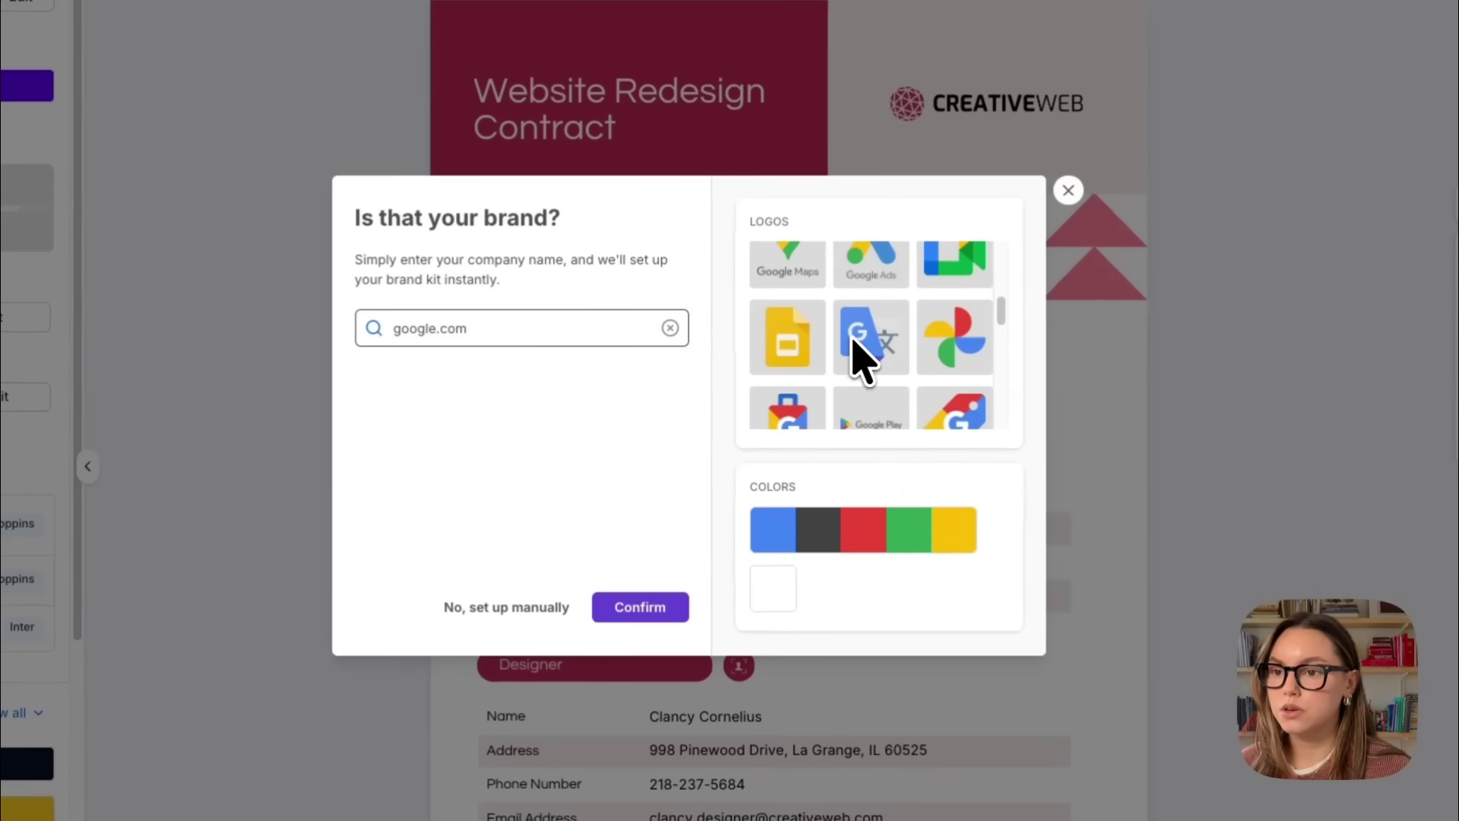
left_click(654, 607)
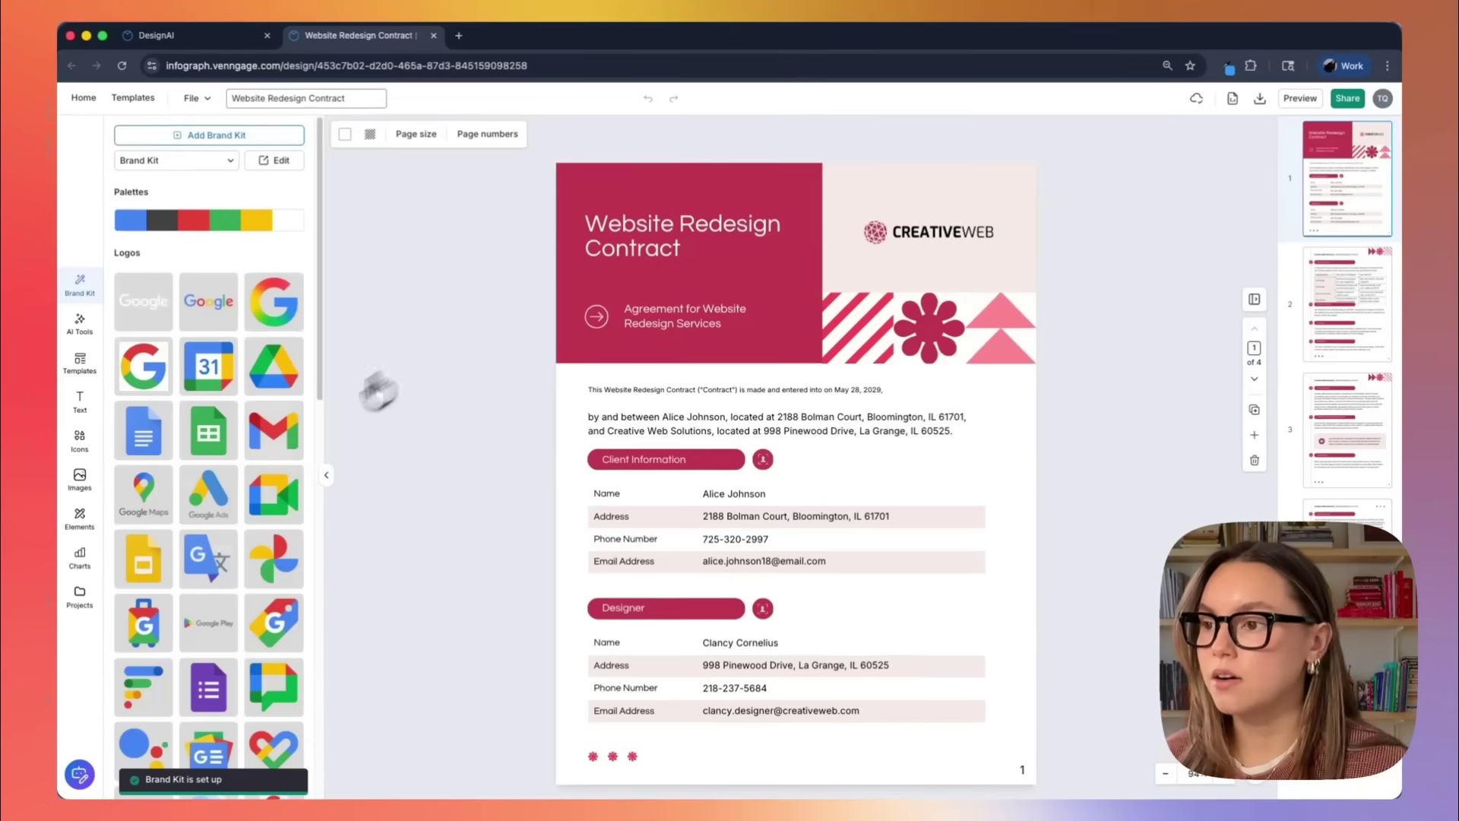
Step: Shuffle the brand palette to a red and yellow scheme and apply it to all pages
left_click(196, 222)
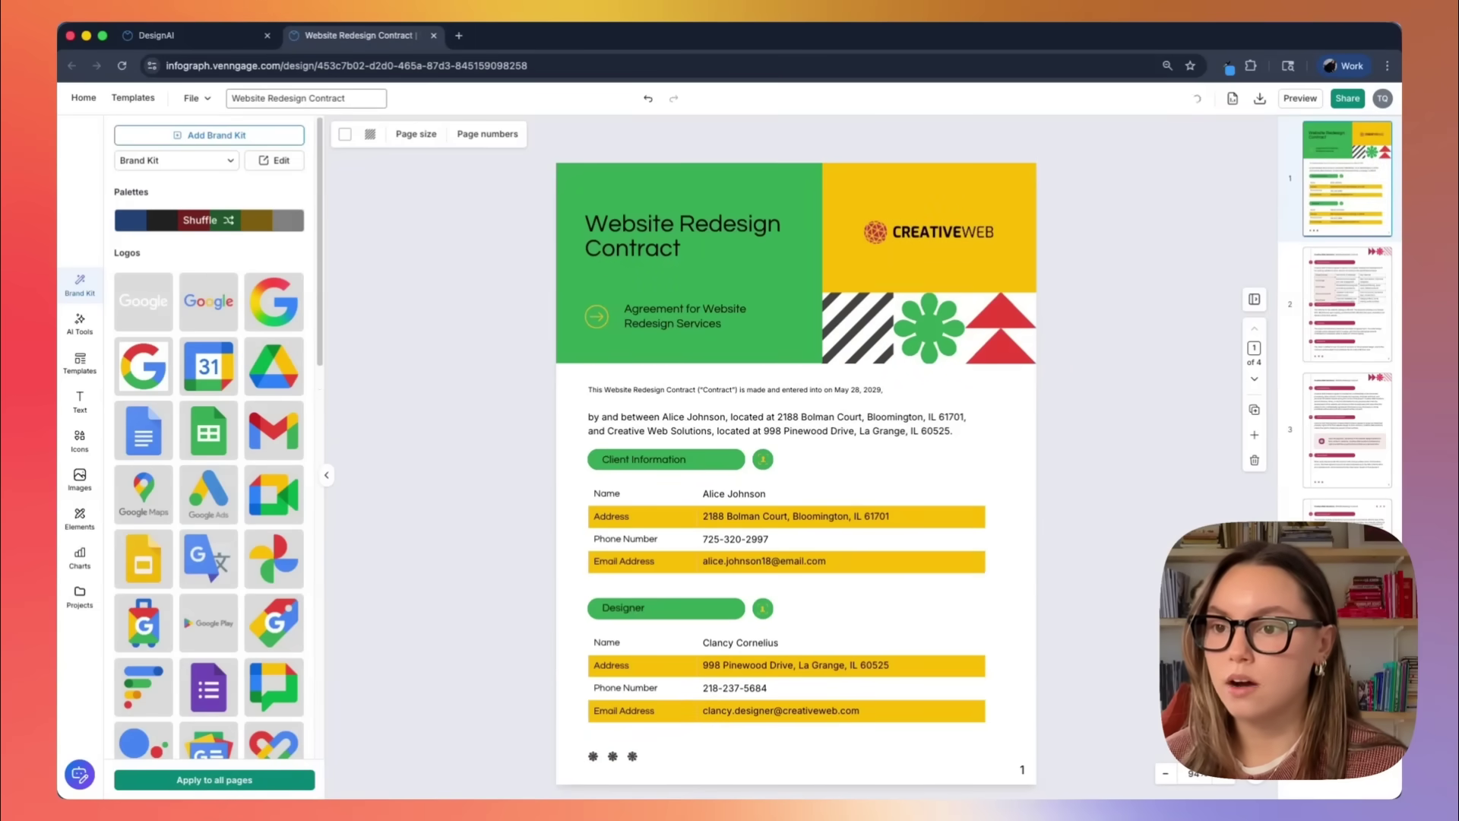
left_click(203, 221)
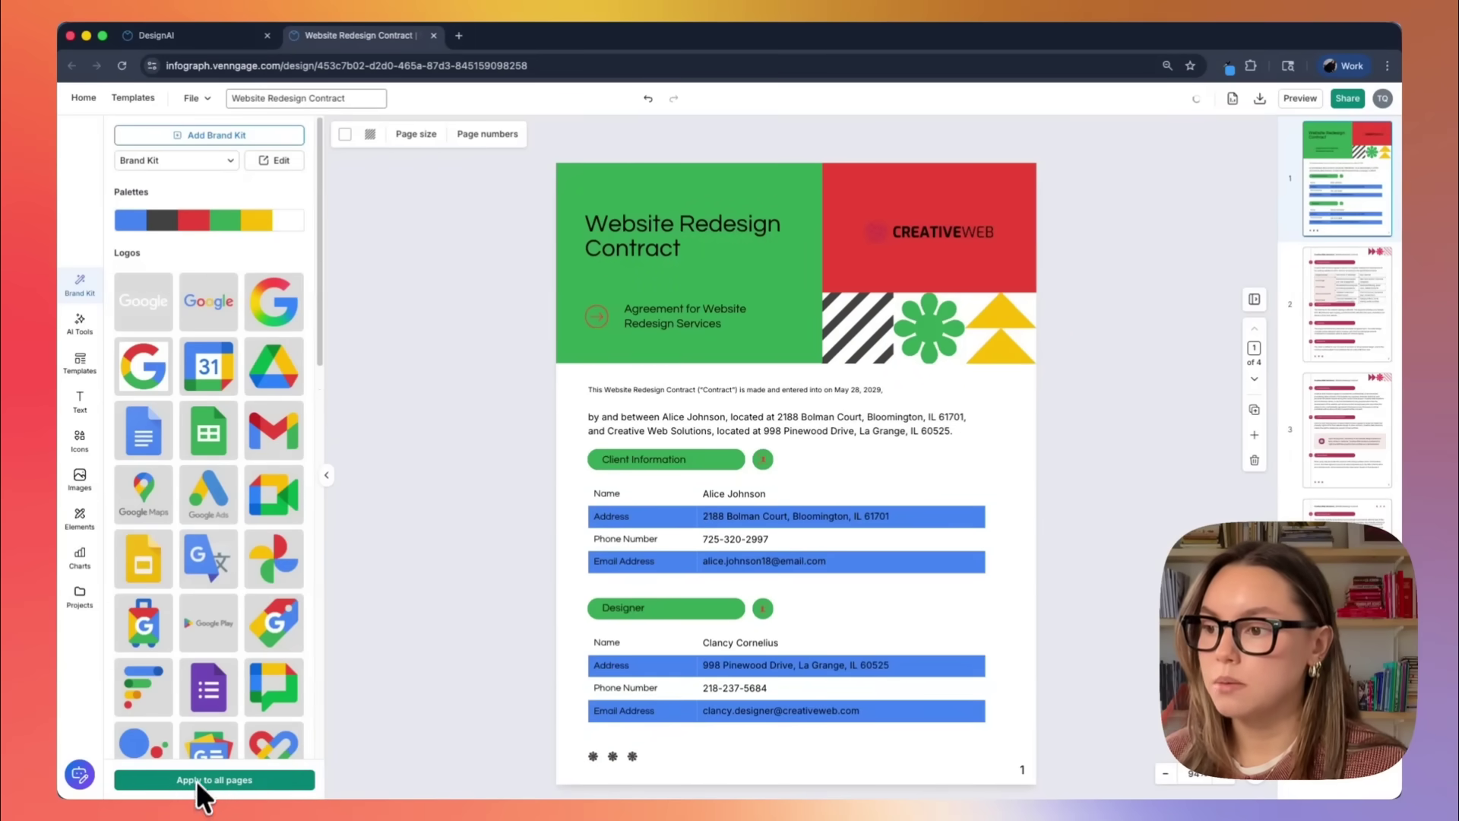
left_click(216, 228)
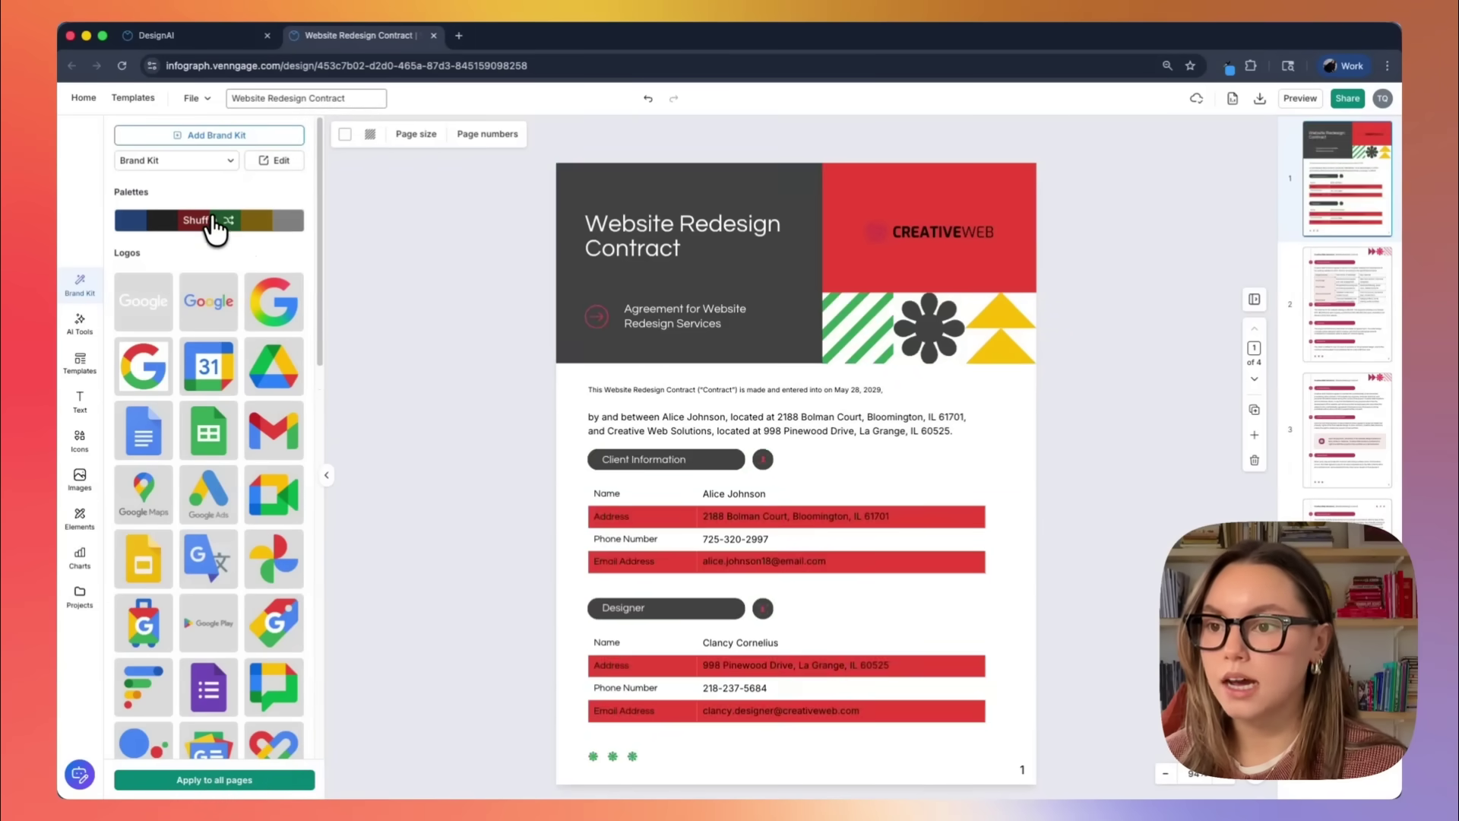
left_click(215, 224)
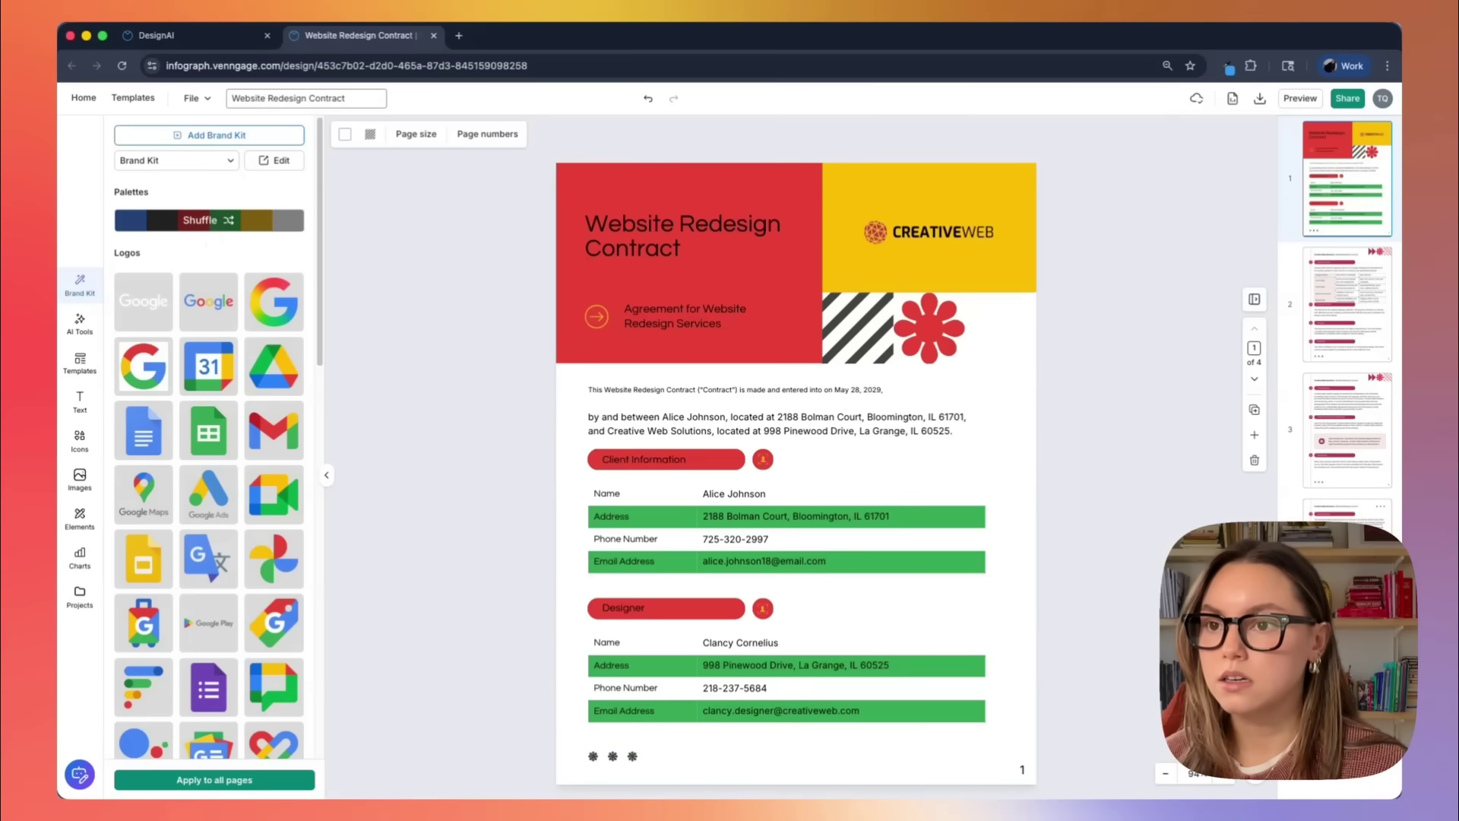
left_click(218, 781)
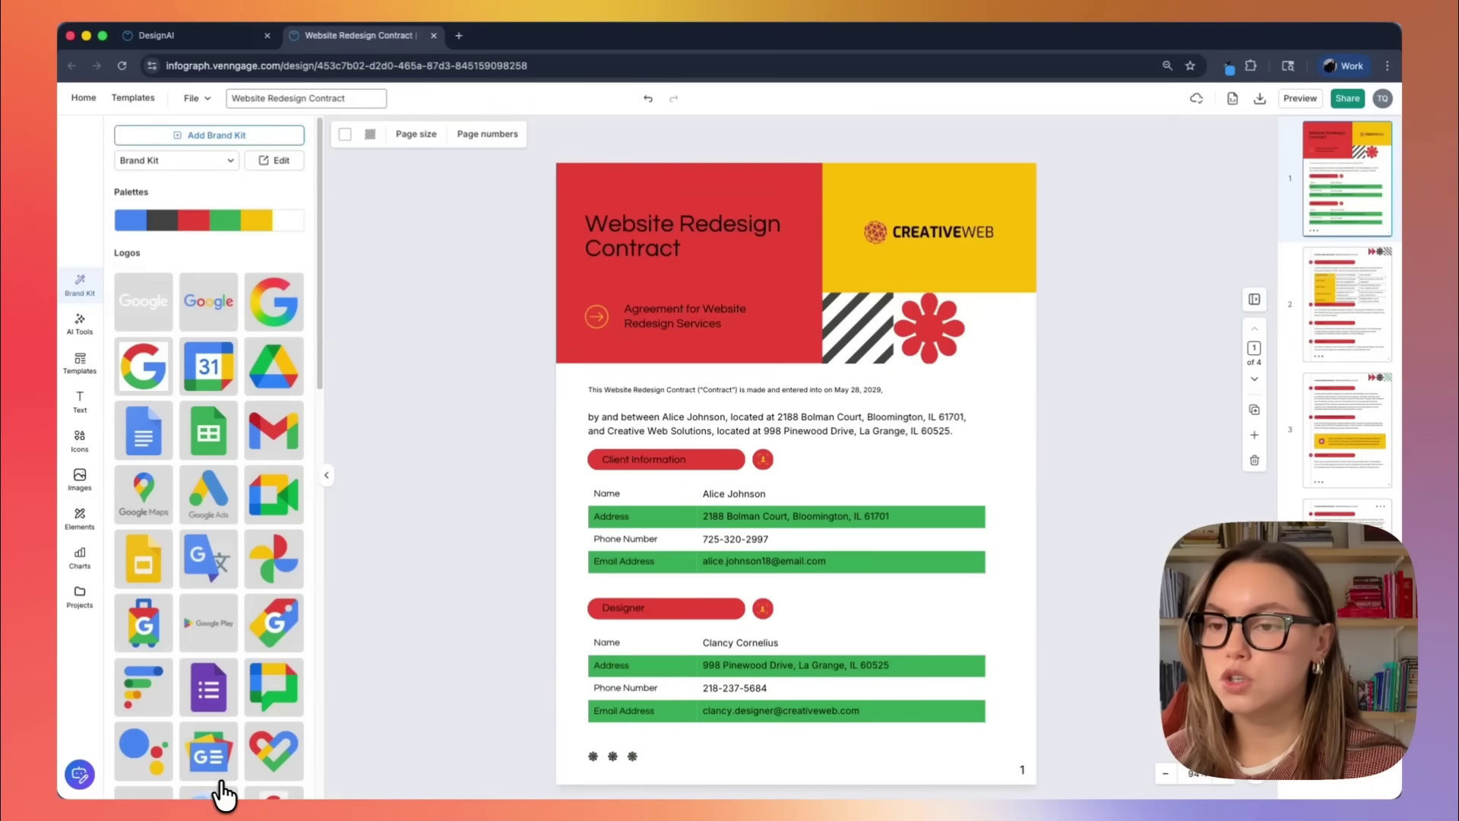
Step: Check the recoloured pages 2, 3 and 4, then return to page 1
left_click(1346, 335)
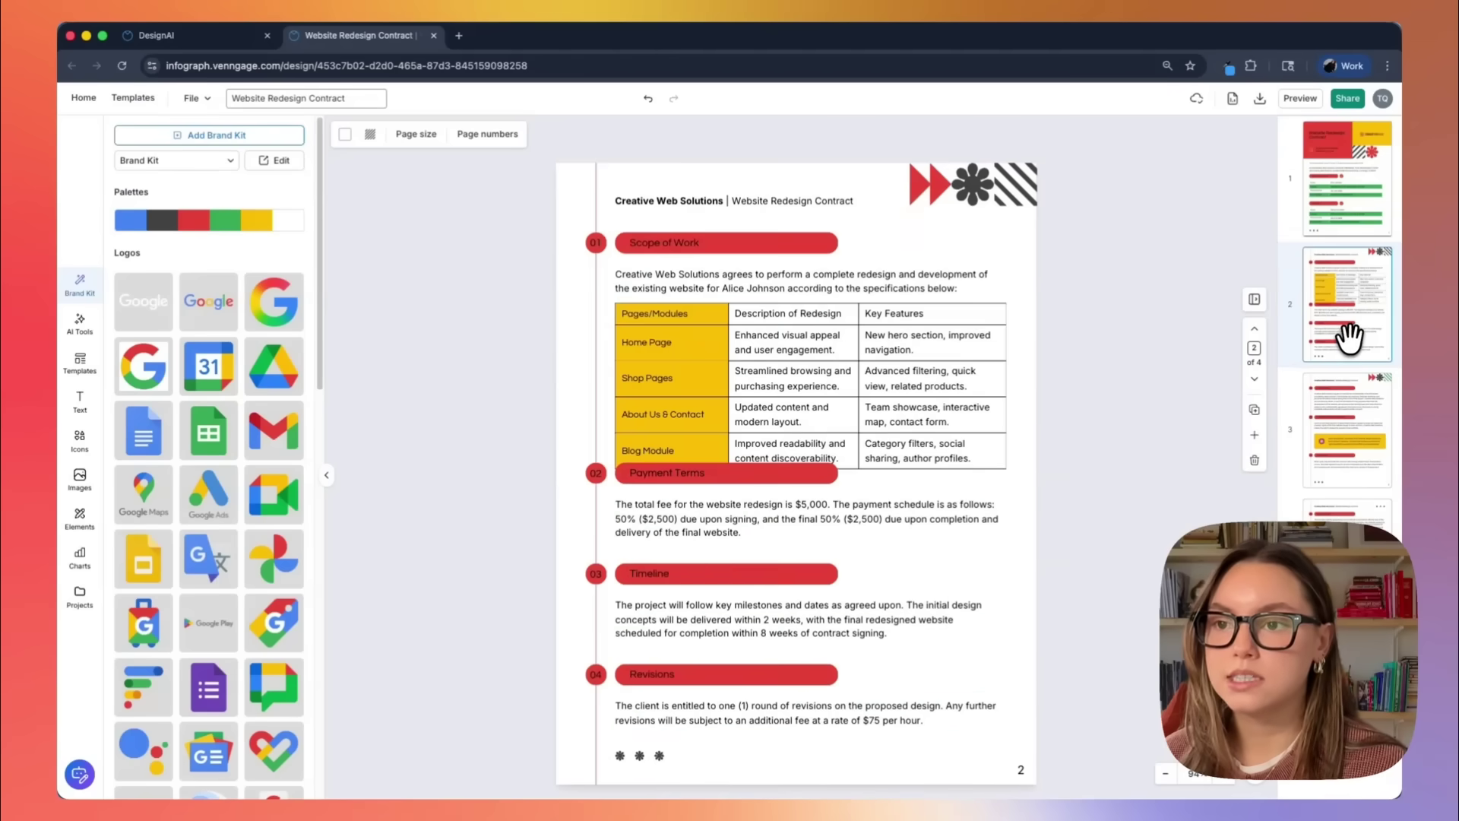
left_click(1371, 431)
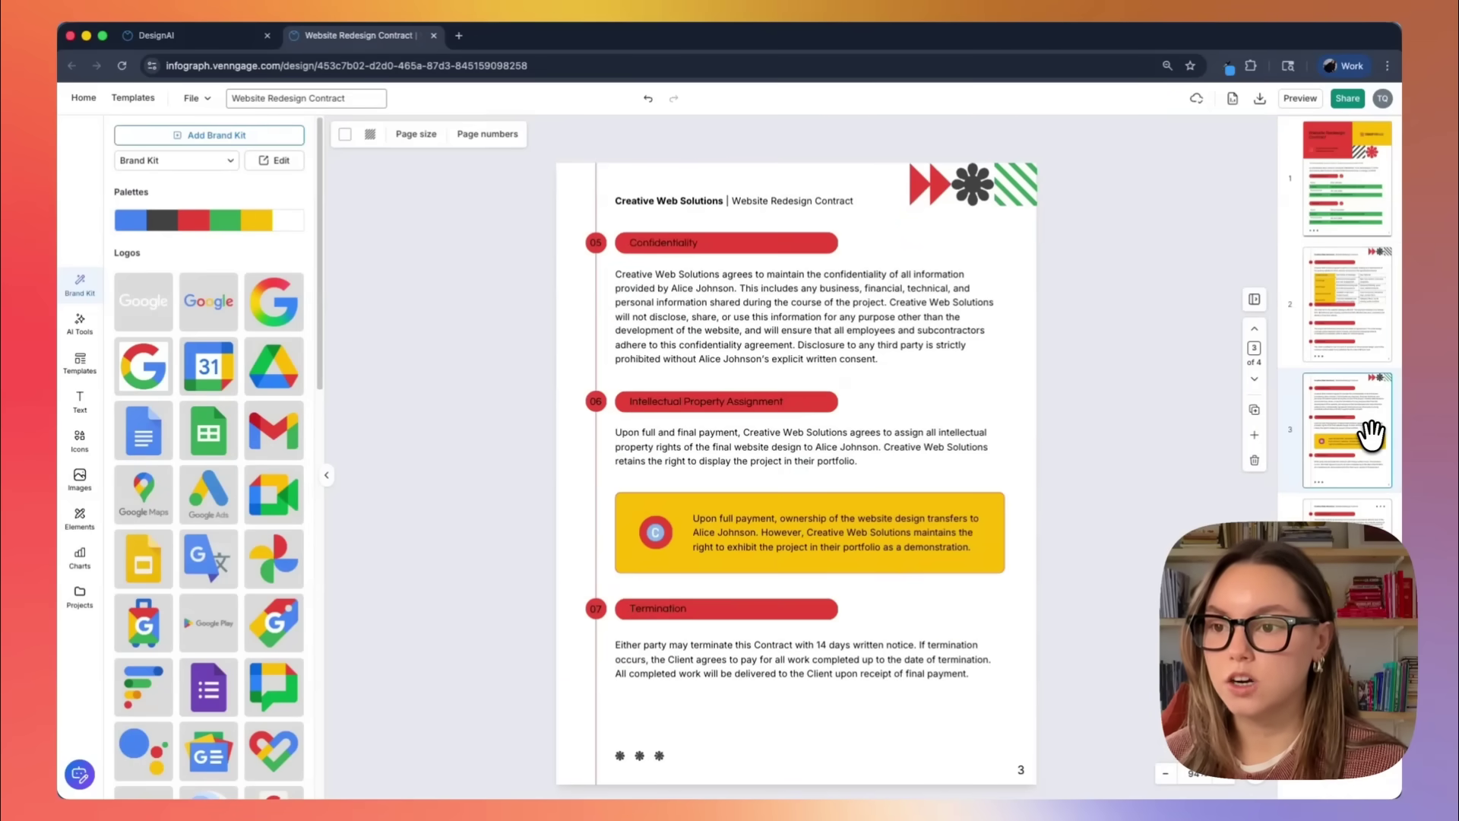
left_click(1349, 547)
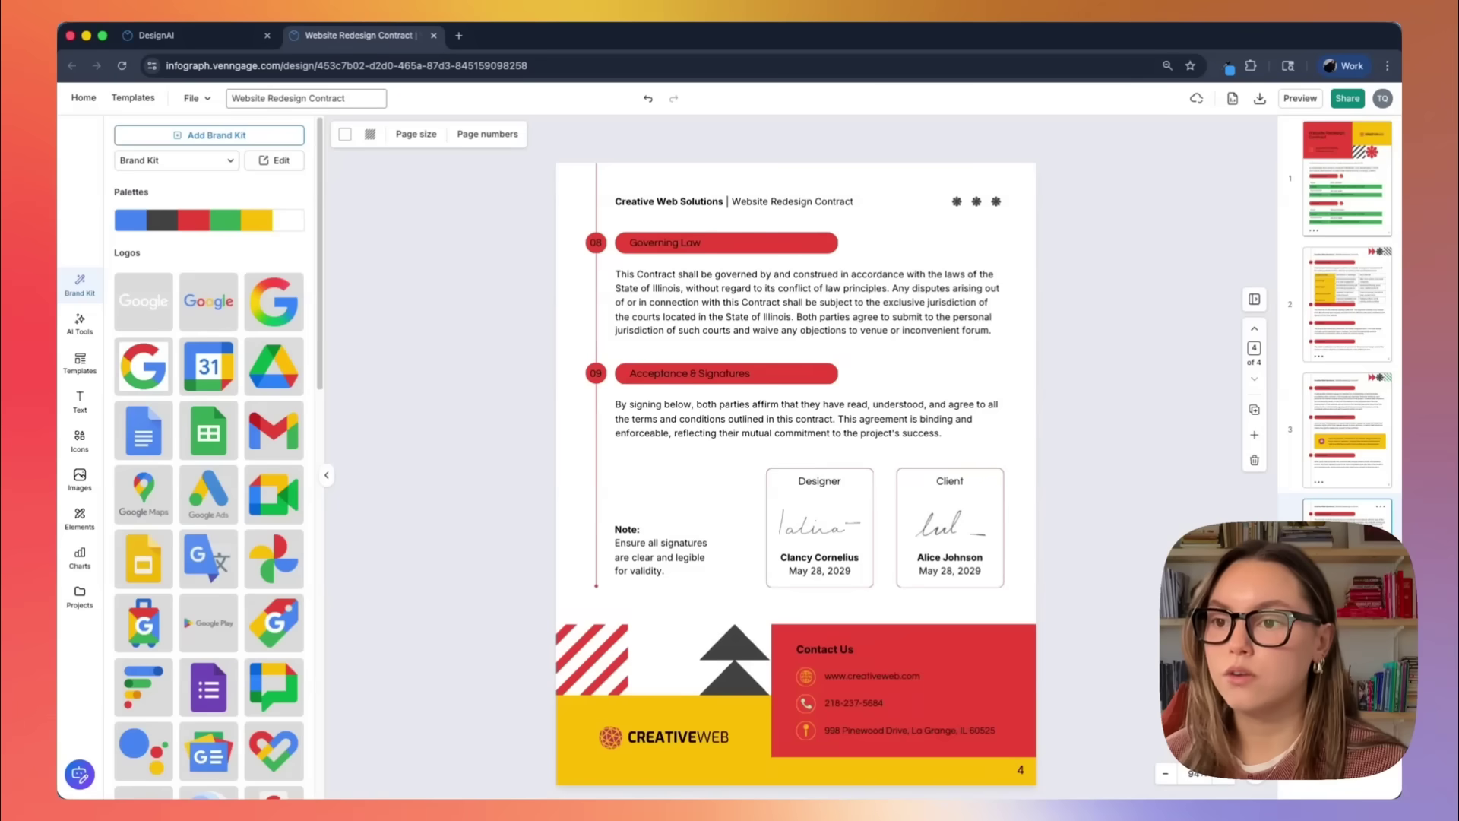
left_click(1360, 201)
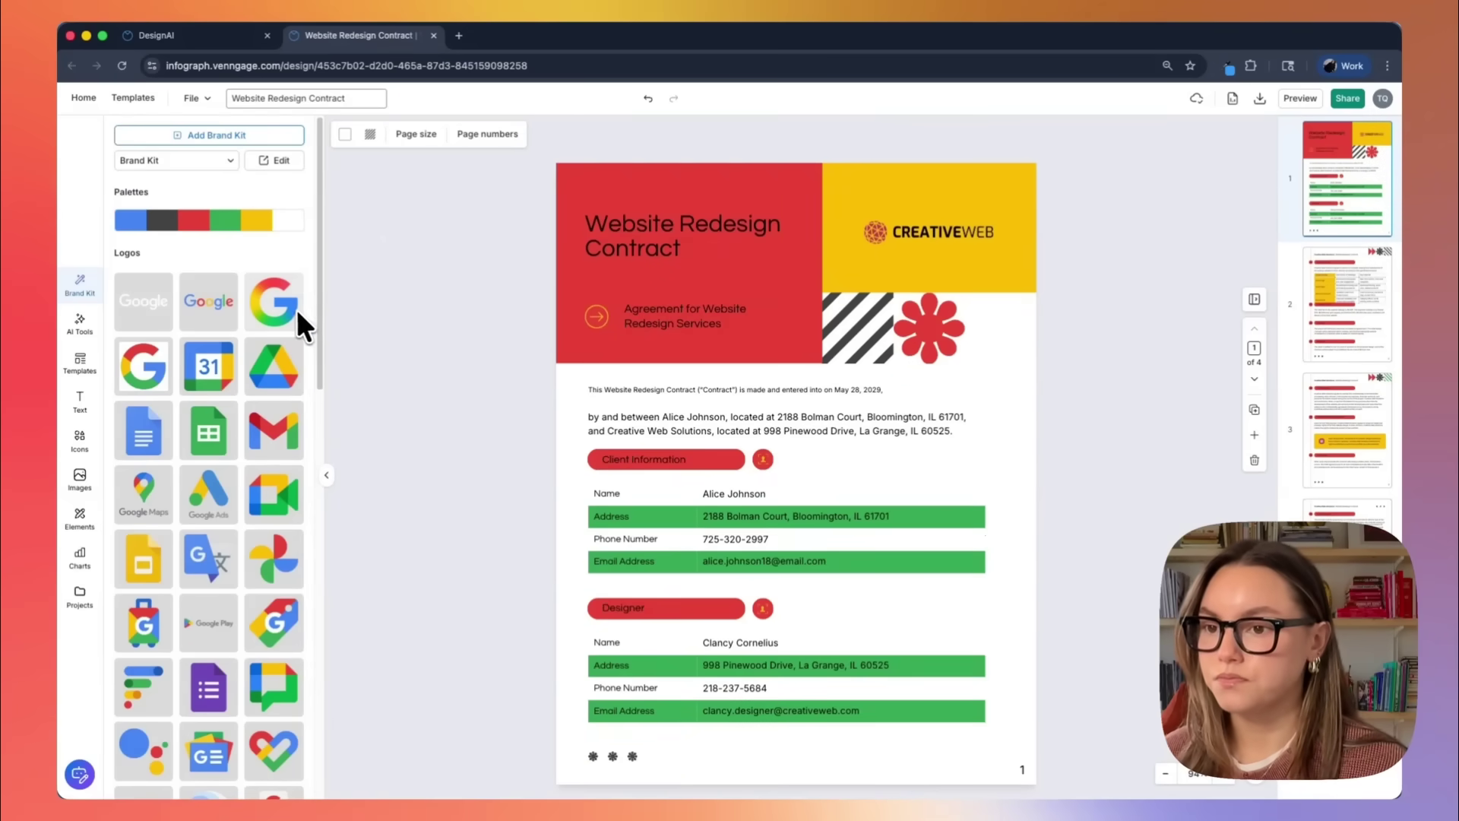
Step: Place a small Google wordmark on the cover header and delete the CREATIVEWEB logo
left_click(220, 305)
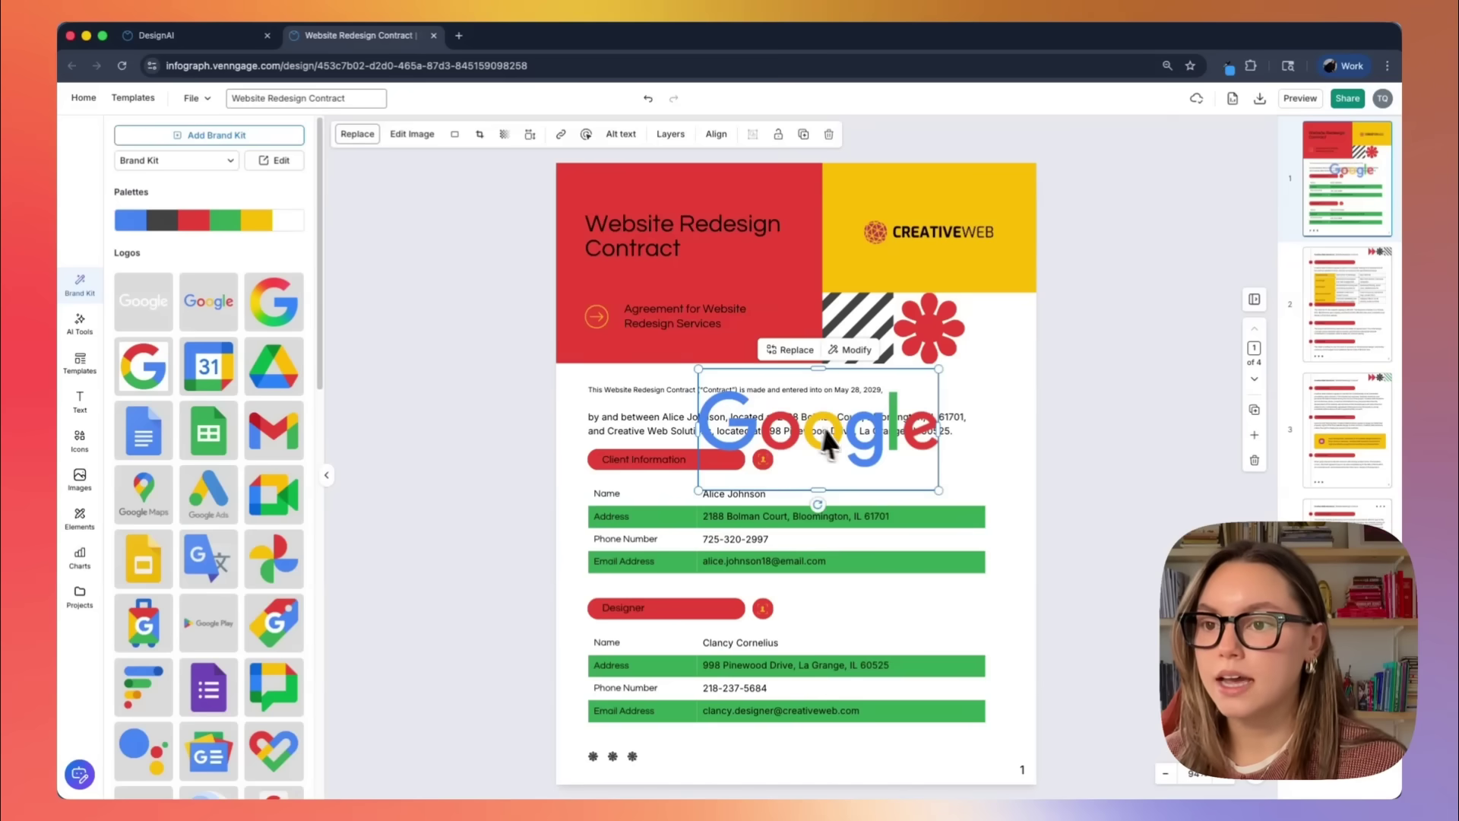
left_click_drag(852, 432, 710, 295)
left_click_drag(809, 233, 928, 220)
left_click(910, 225)
key("Delete")
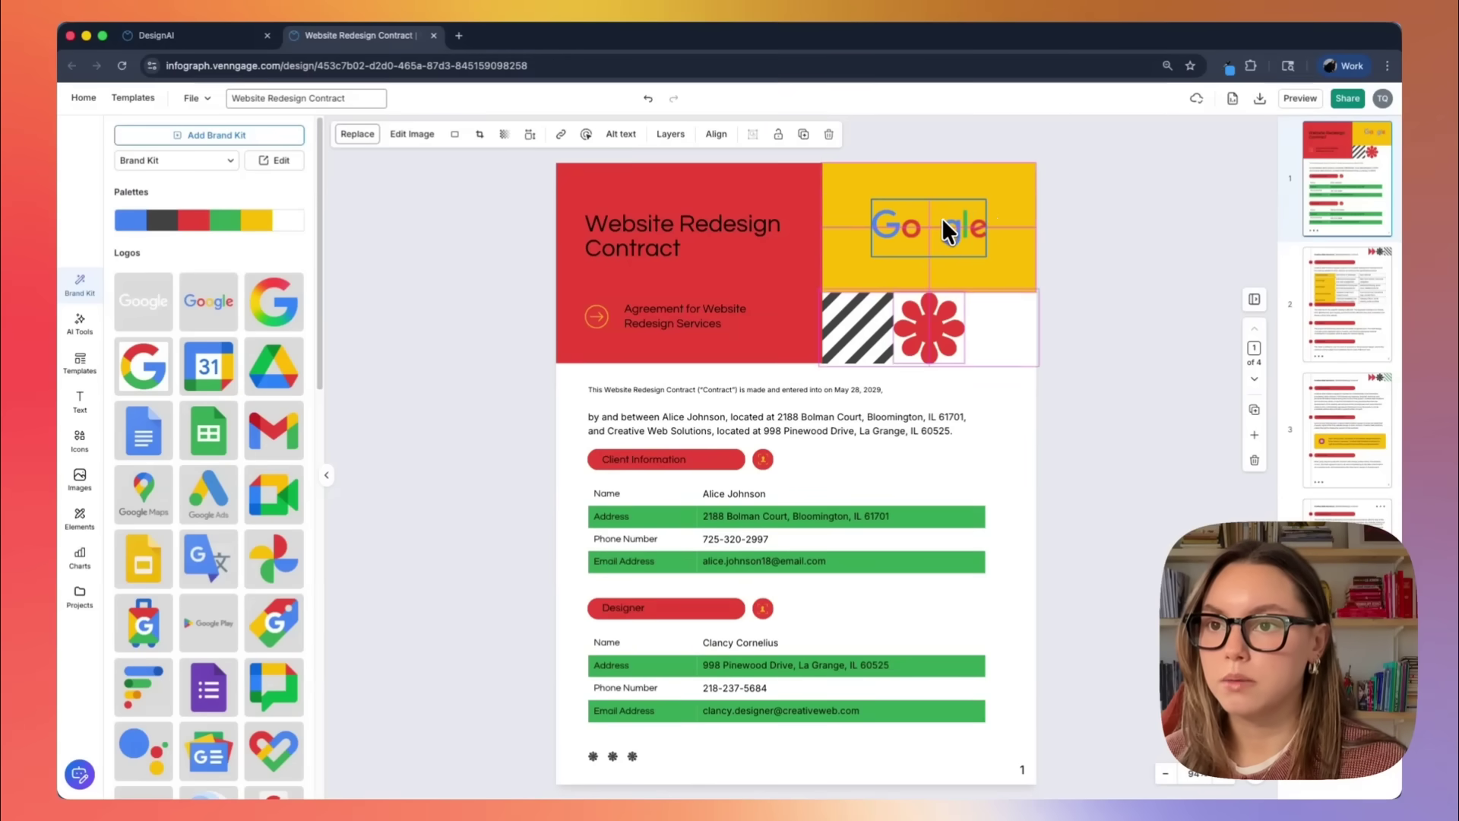
Step: Change the yellow header block's fill to the brand kit's dark grey
left_click(834, 180)
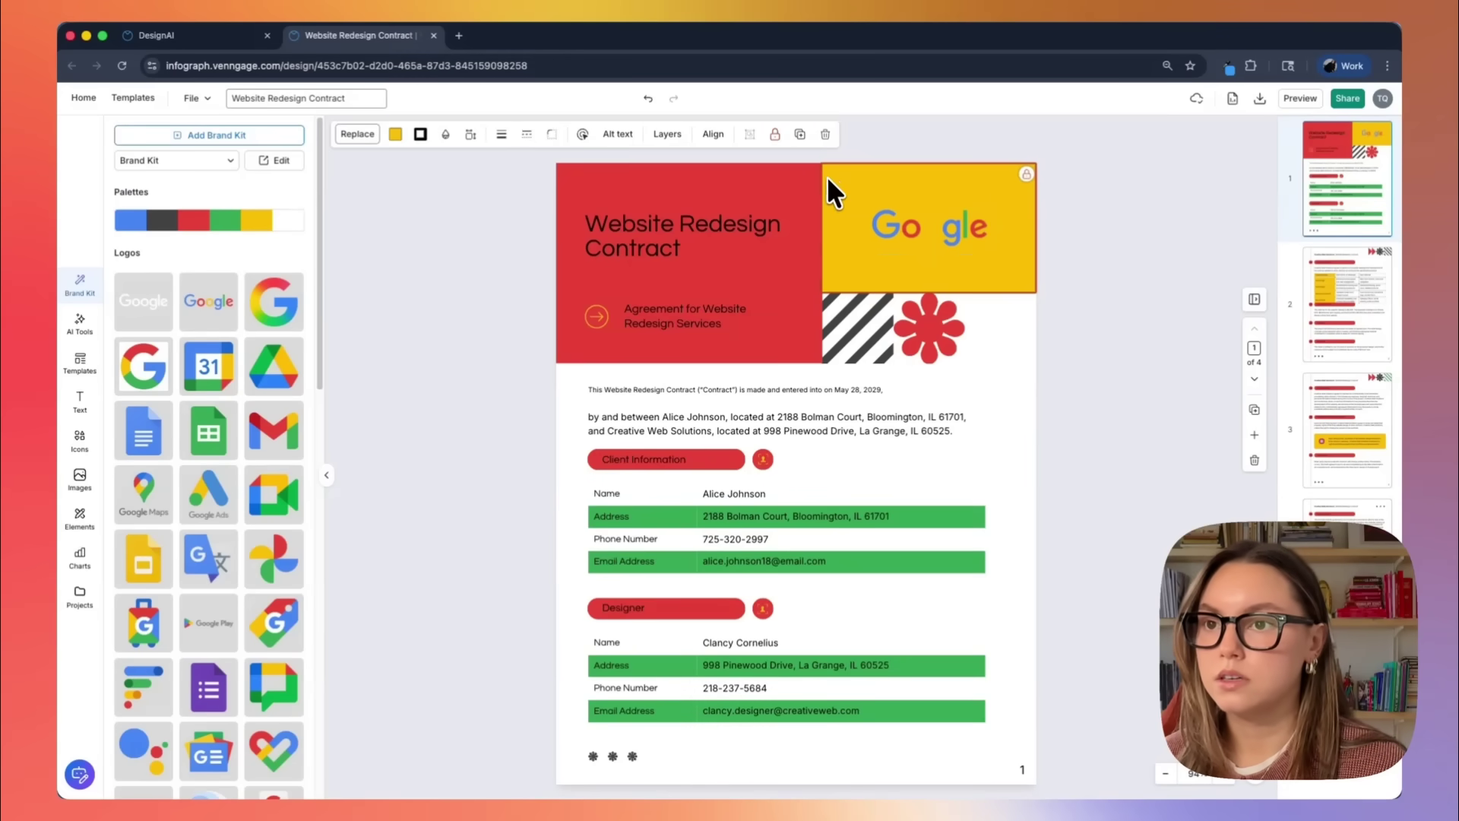
left_click(394, 136)
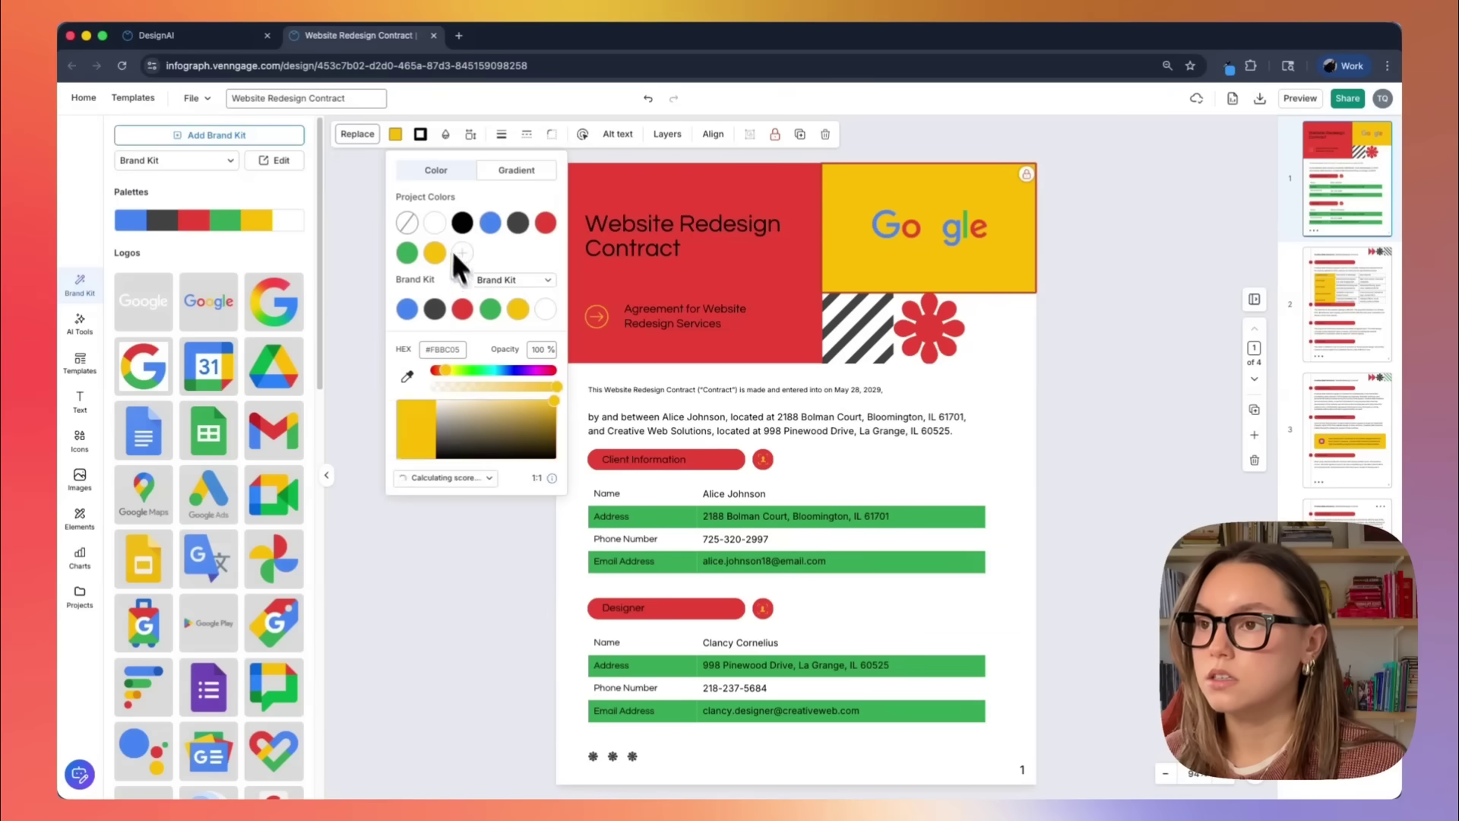
left_click(434, 310)
key("Escape")
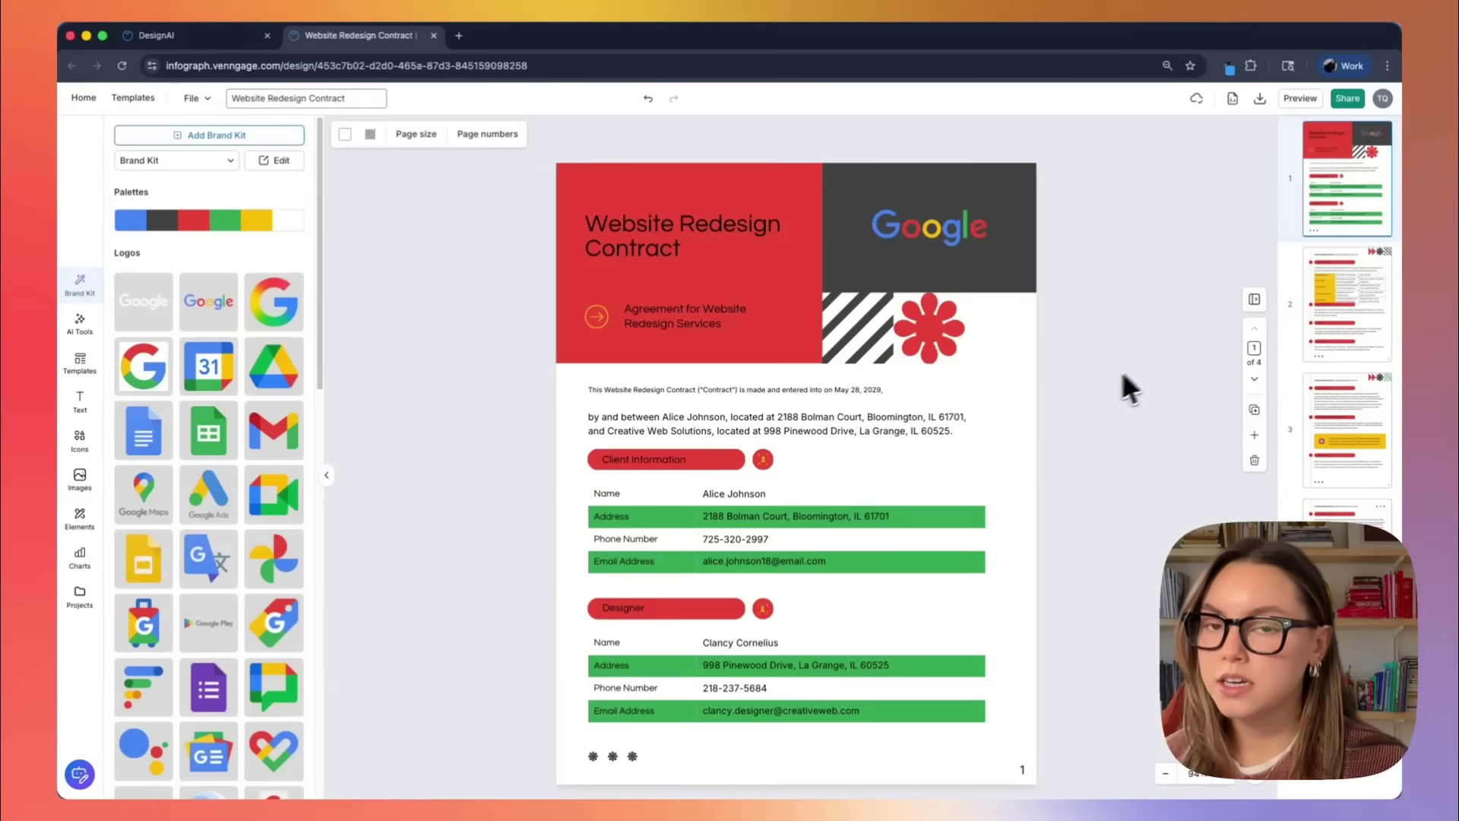
Step: Review contract pages 2, 3 and 4, then go back to the cover page
left_click(1331, 275)
left_click(1351, 416)
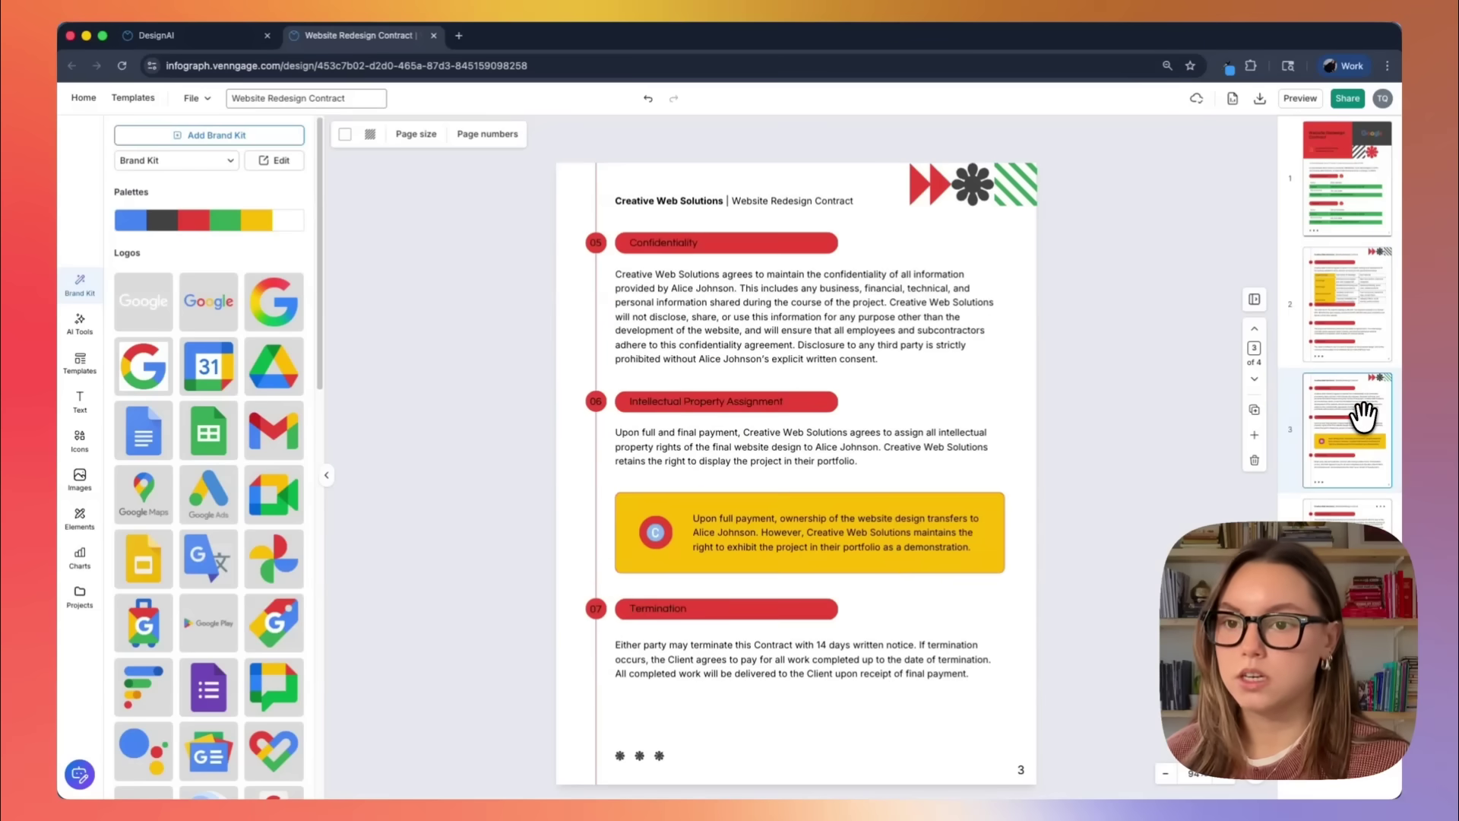
left_click(1356, 513)
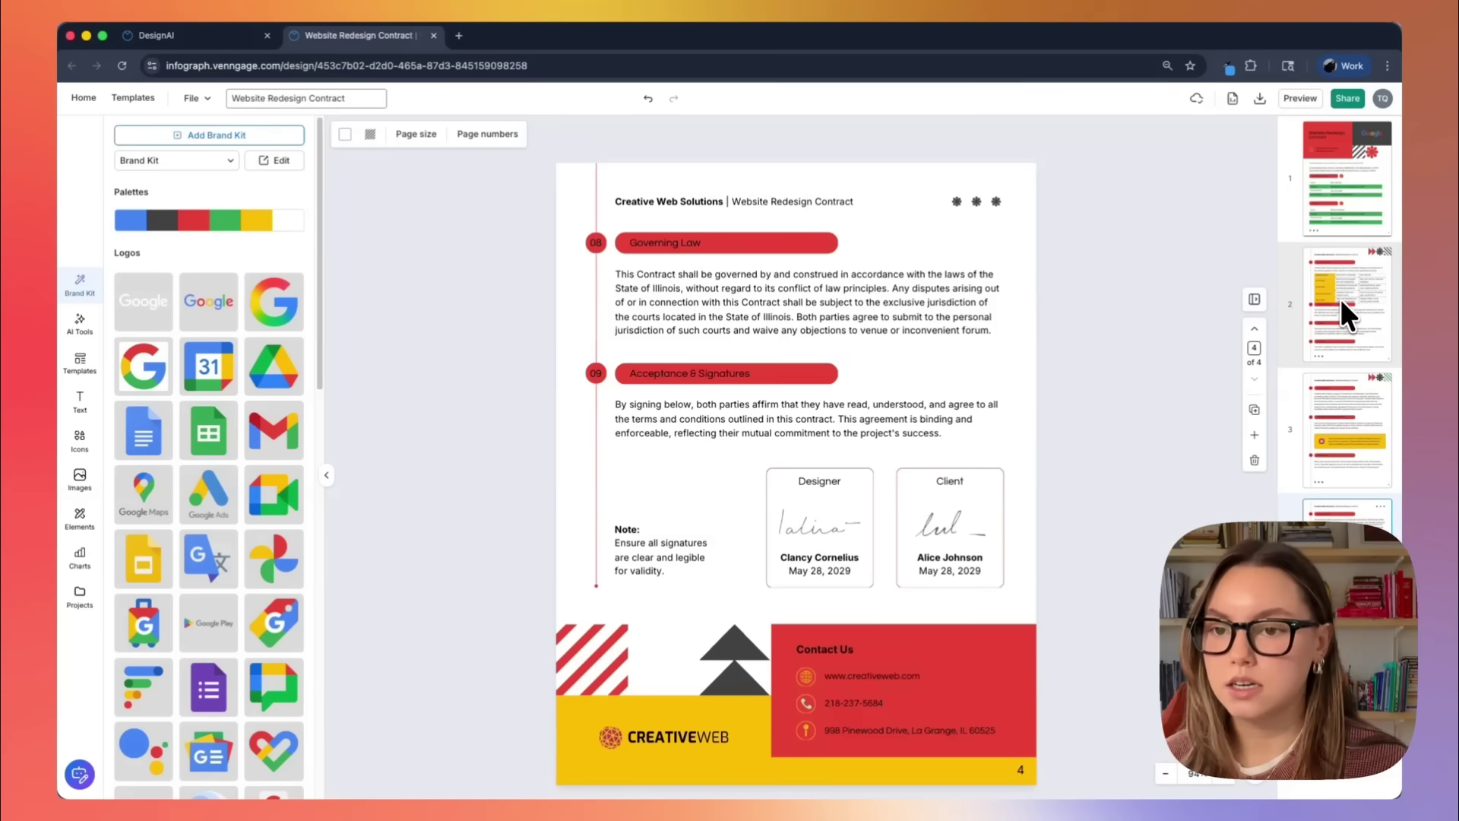
left_click(1336, 222)
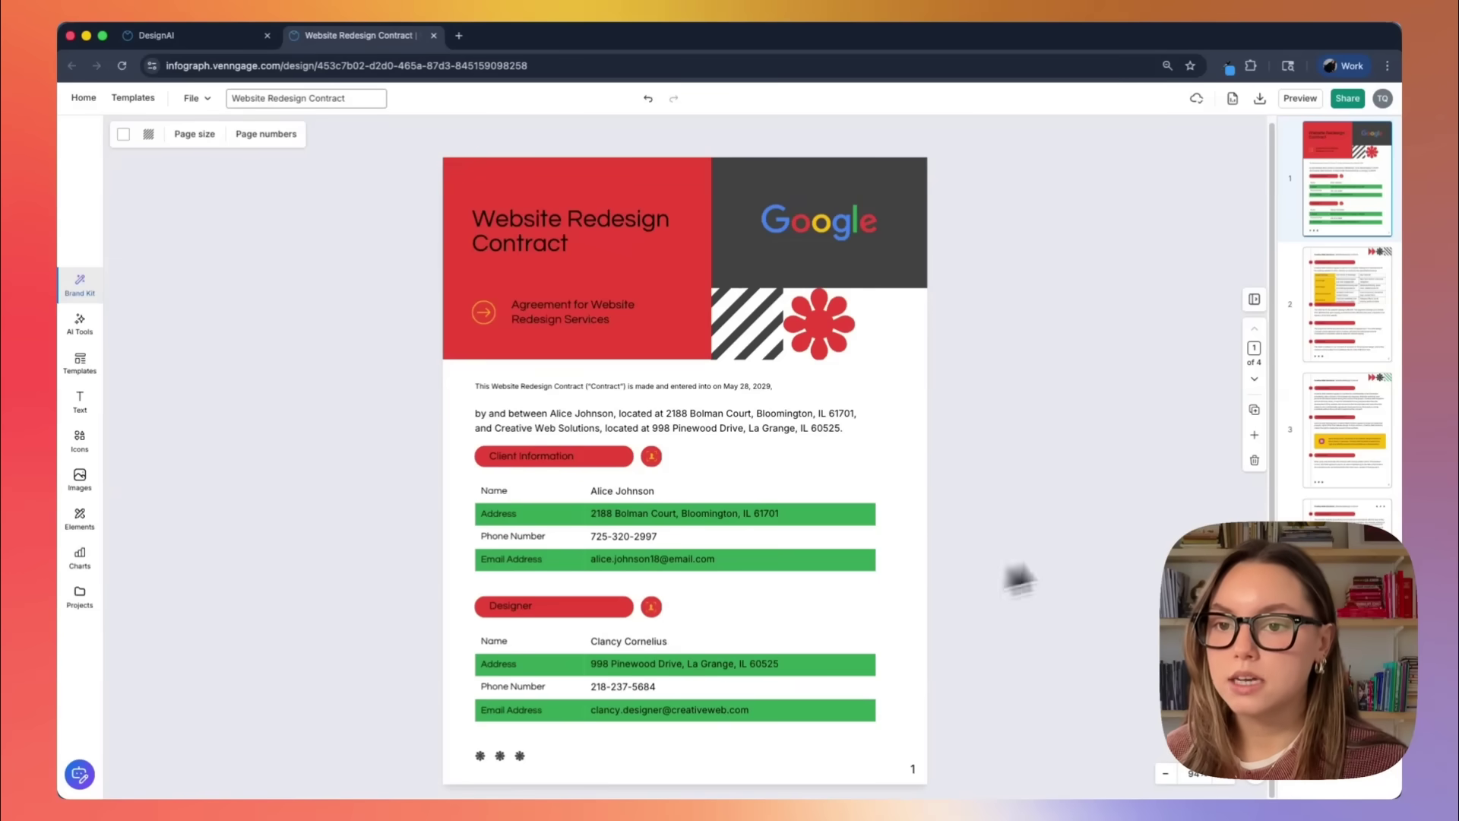
Step: Replace the client's name in the Client Information table with 'MakerThrive'
left_click(619, 491)
left_click(618, 491)
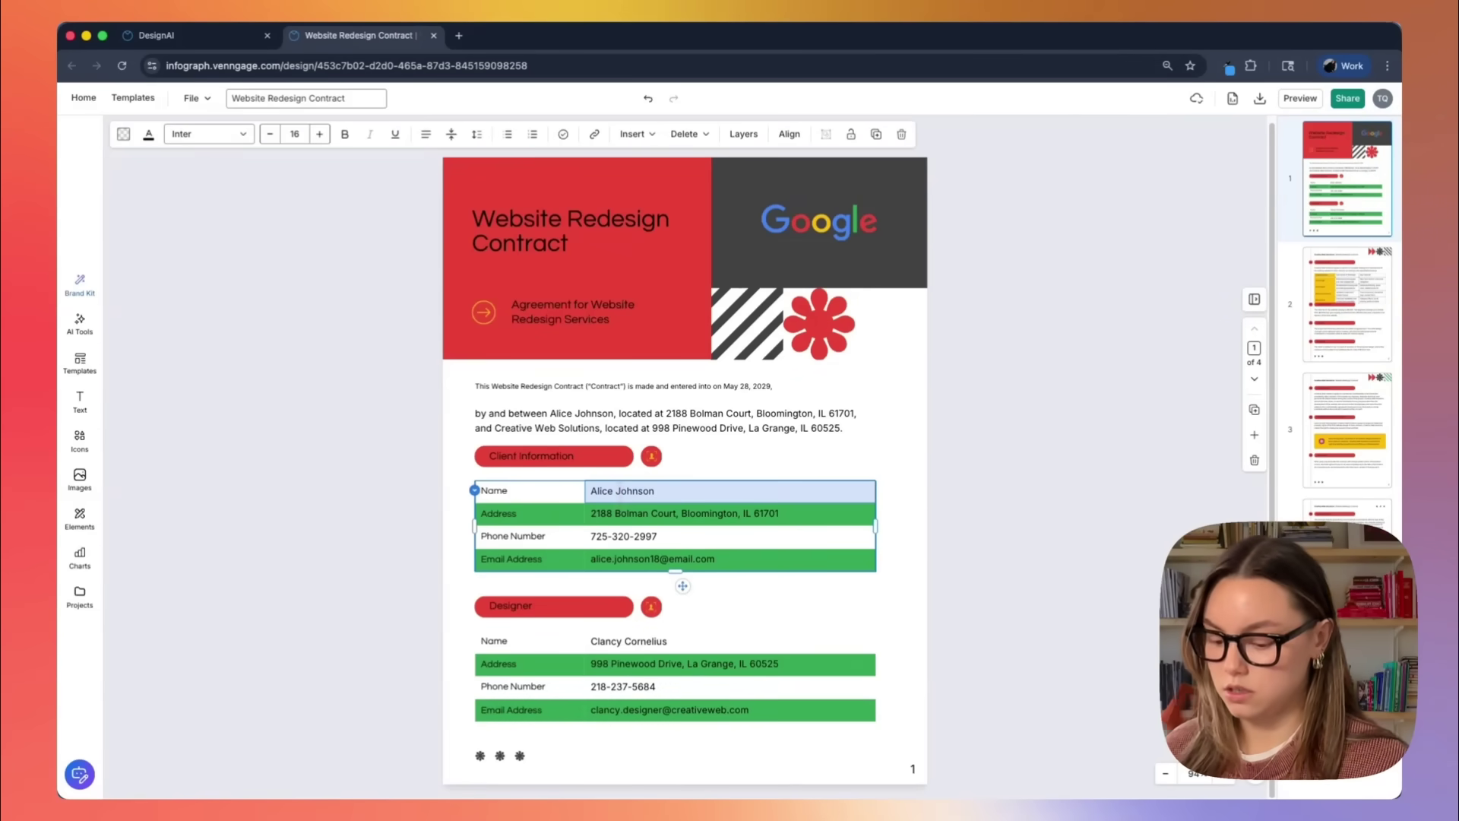
type("Maker")
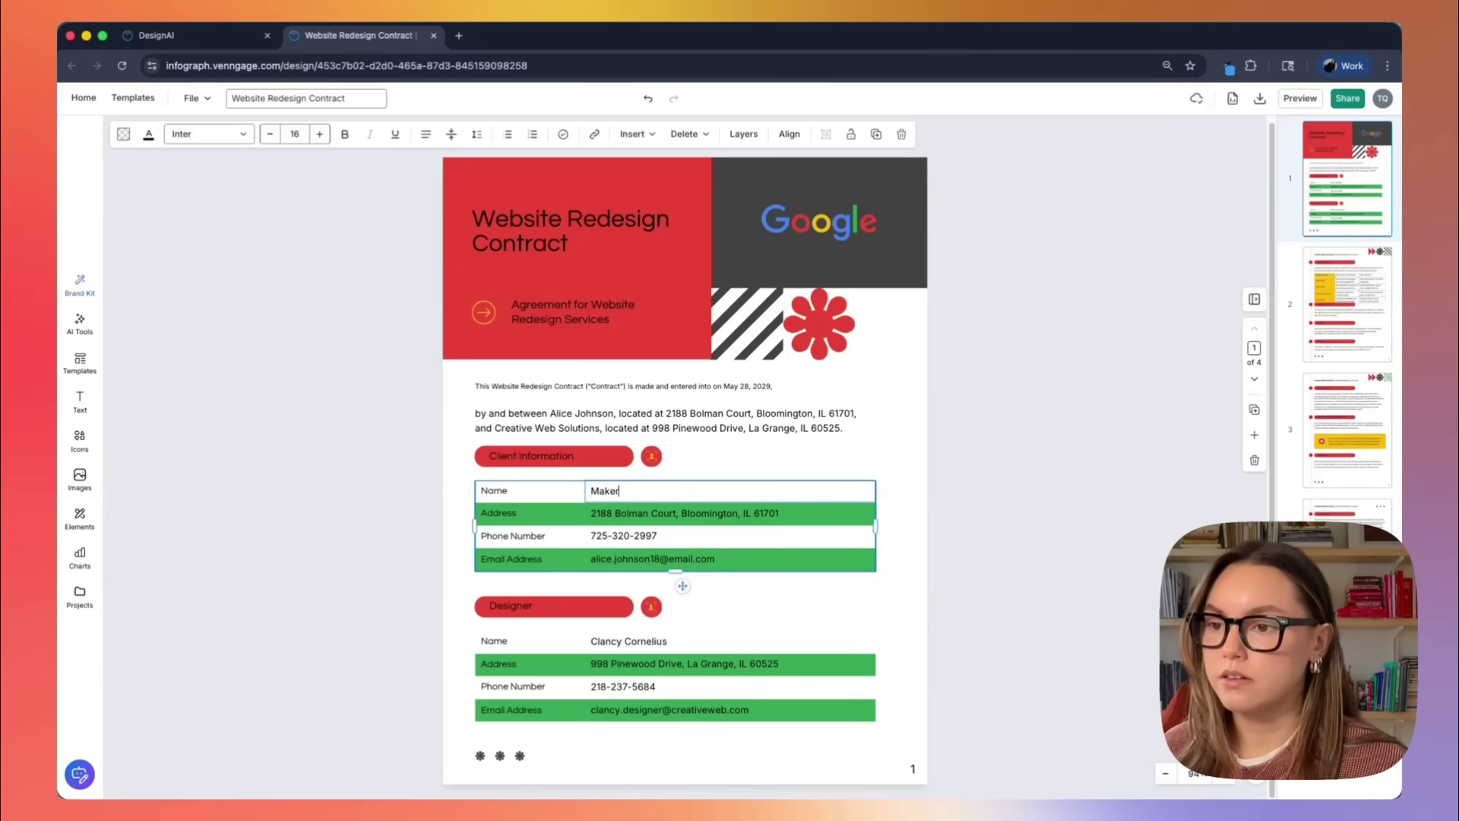
type("Thrive")
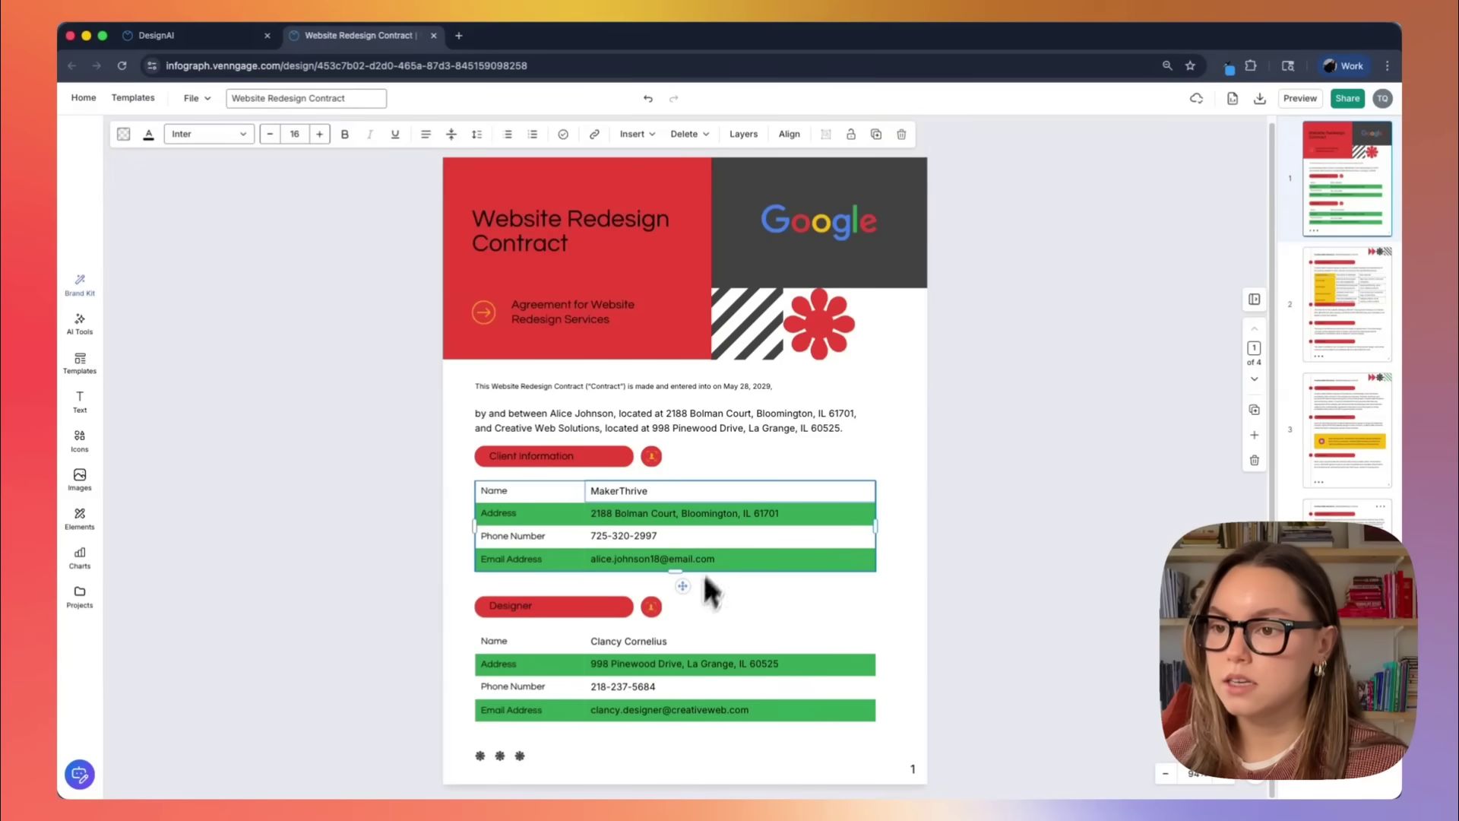
left_click(629, 640)
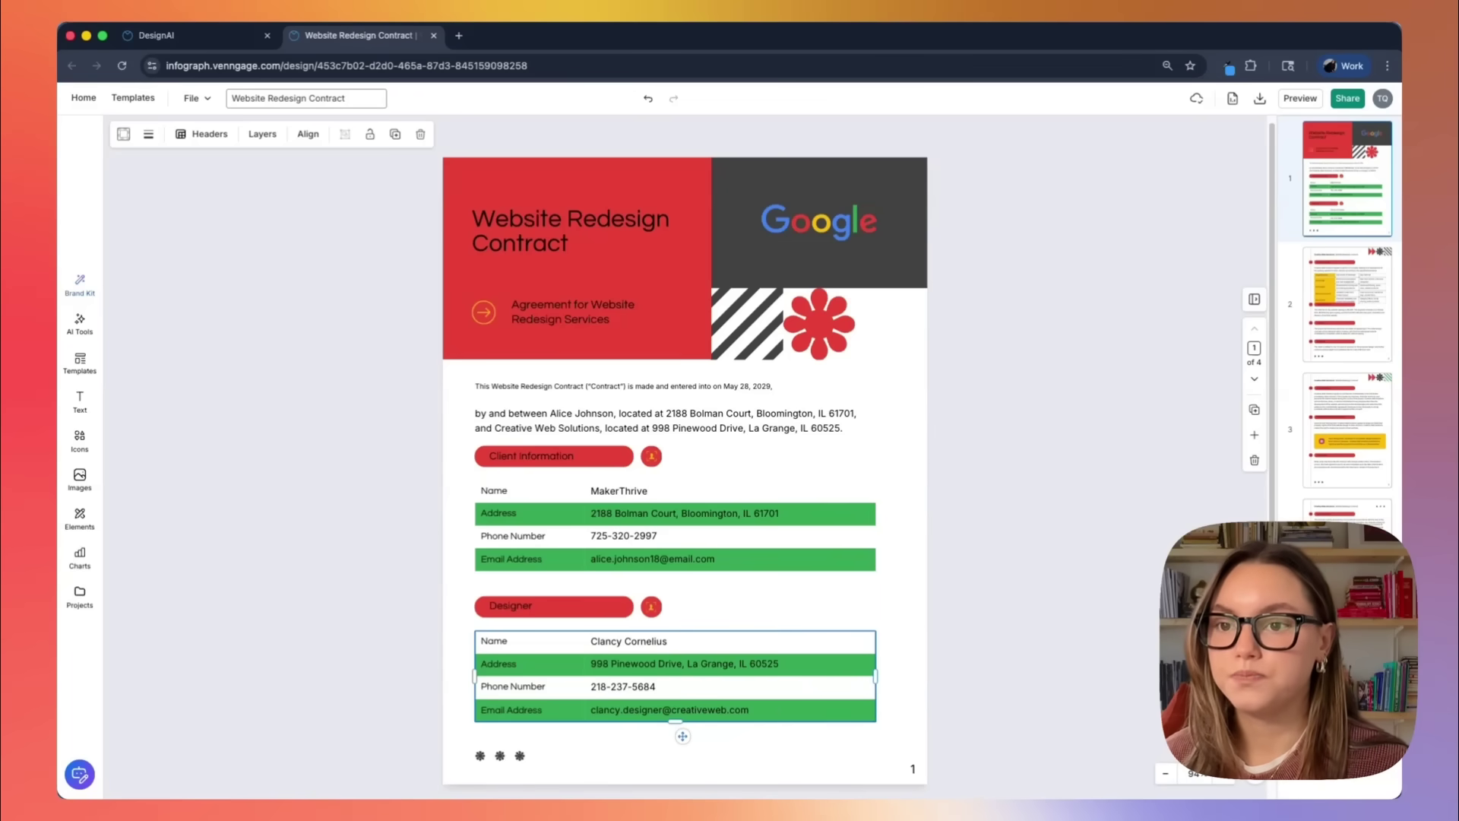
Step: On page 2, move the Scope of Work intro paragraph and table up together
left_click(1327, 280)
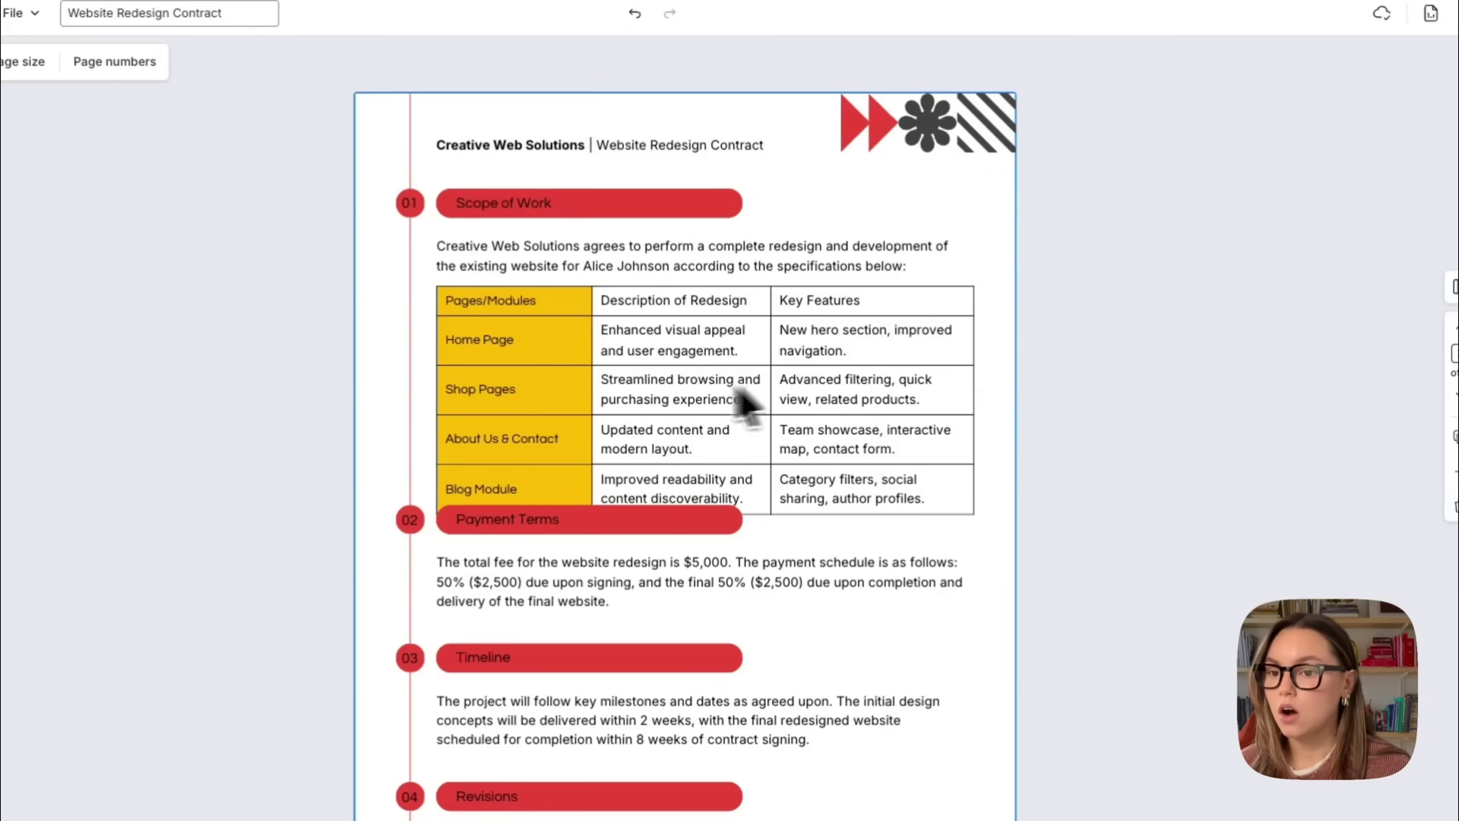
left_click(620, 398)
left_click(631, 391)
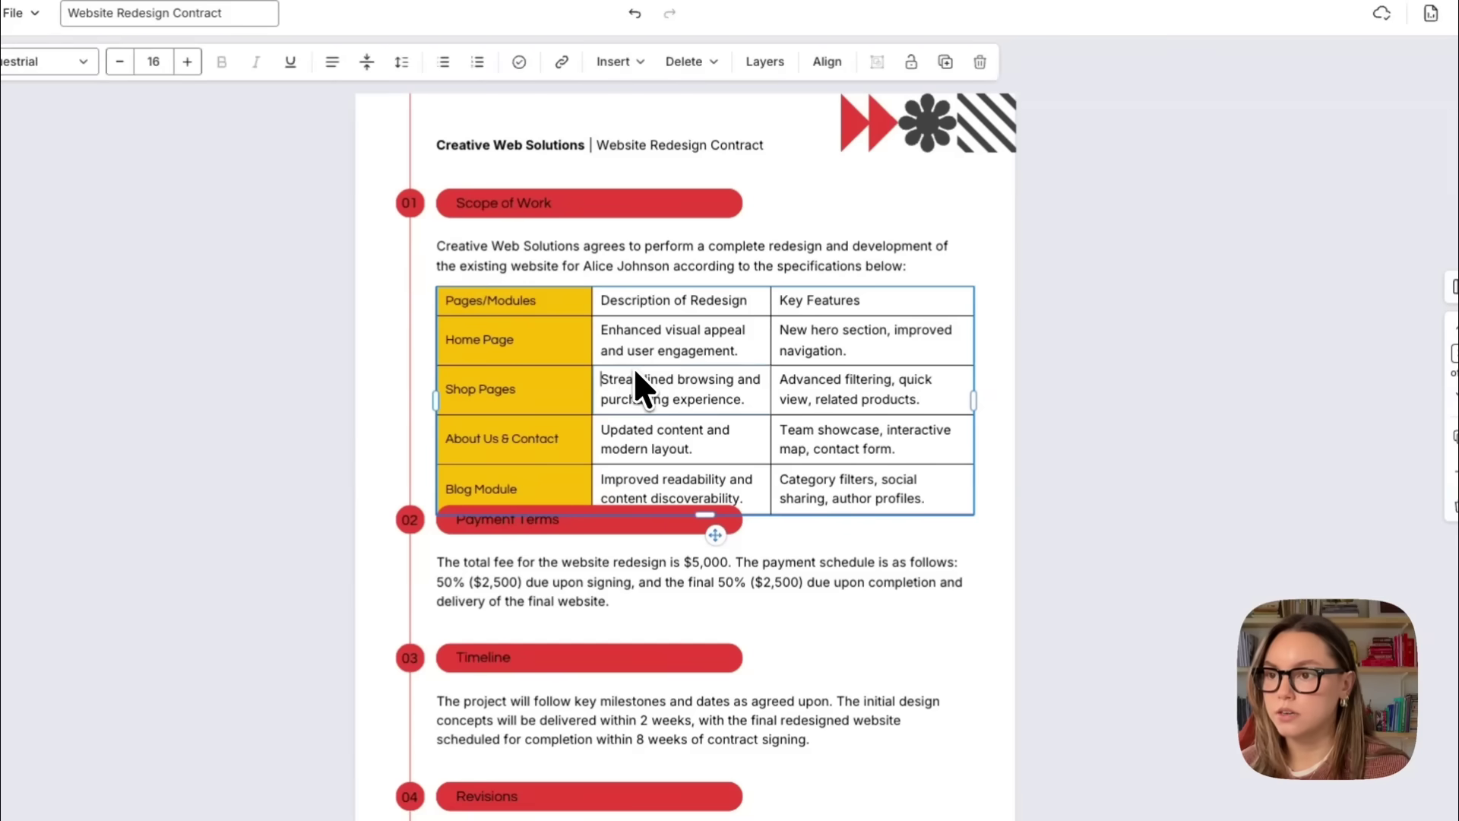
left_click(705, 521)
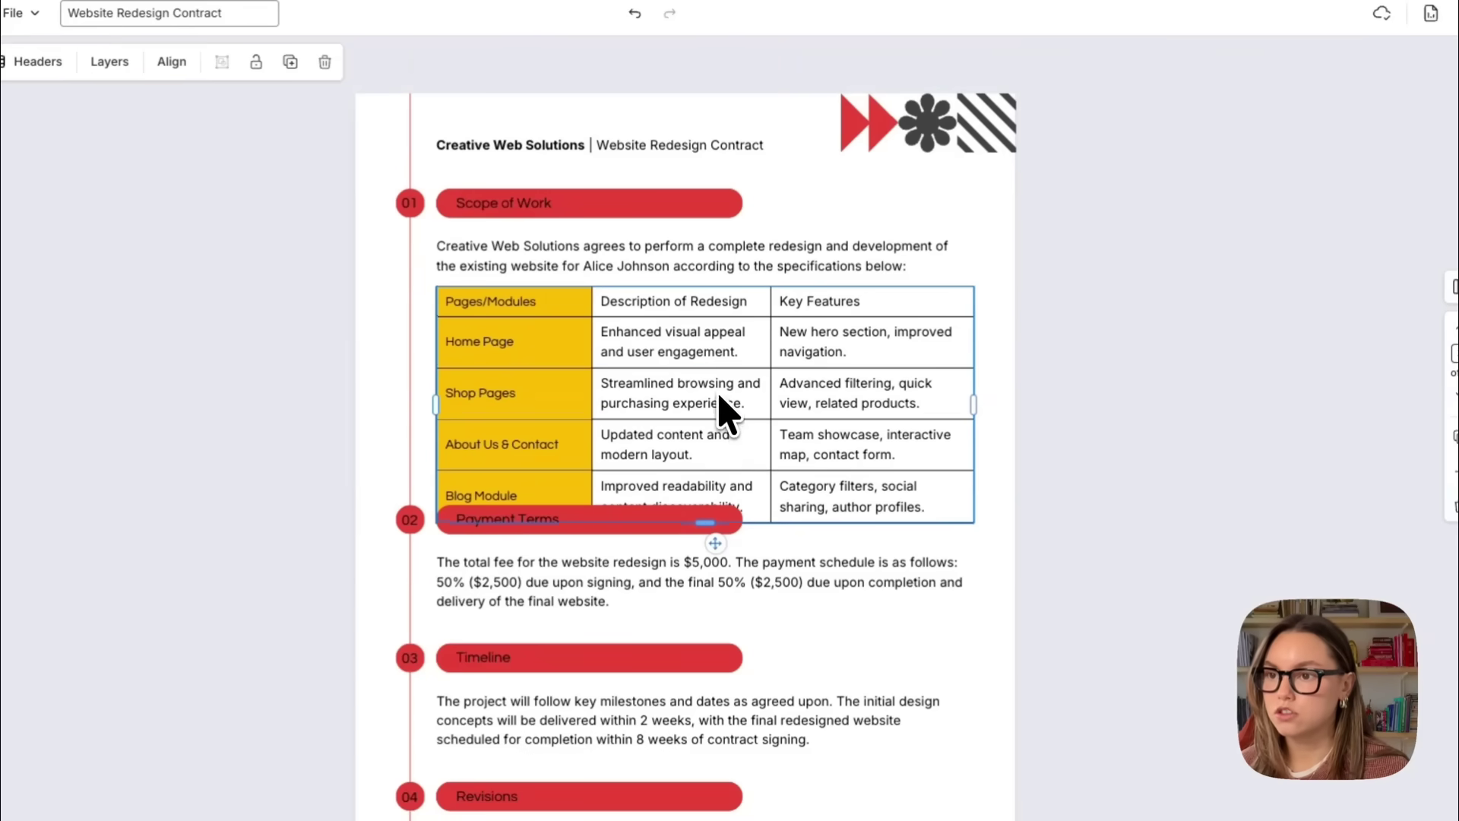
left_click(710, 251)
left_click(749, 391, "shift")
left_click_drag(750, 390, 750, 377)
Step: Insert a row below Shop Pages in the Scope of Work table and type 'Headers'
left_click(700, 363)
left_click(701, 367)
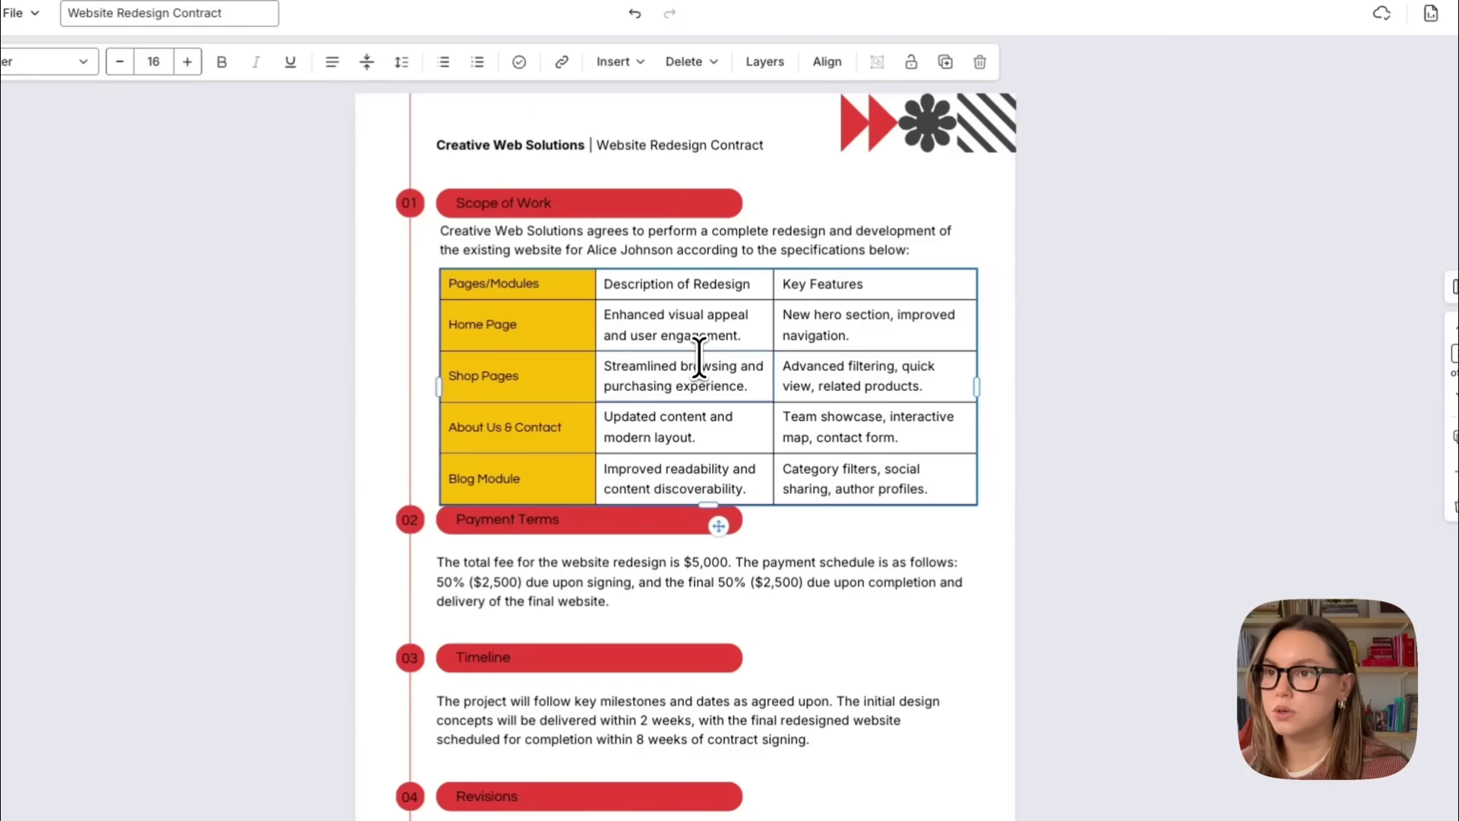
left_click(622, 64)
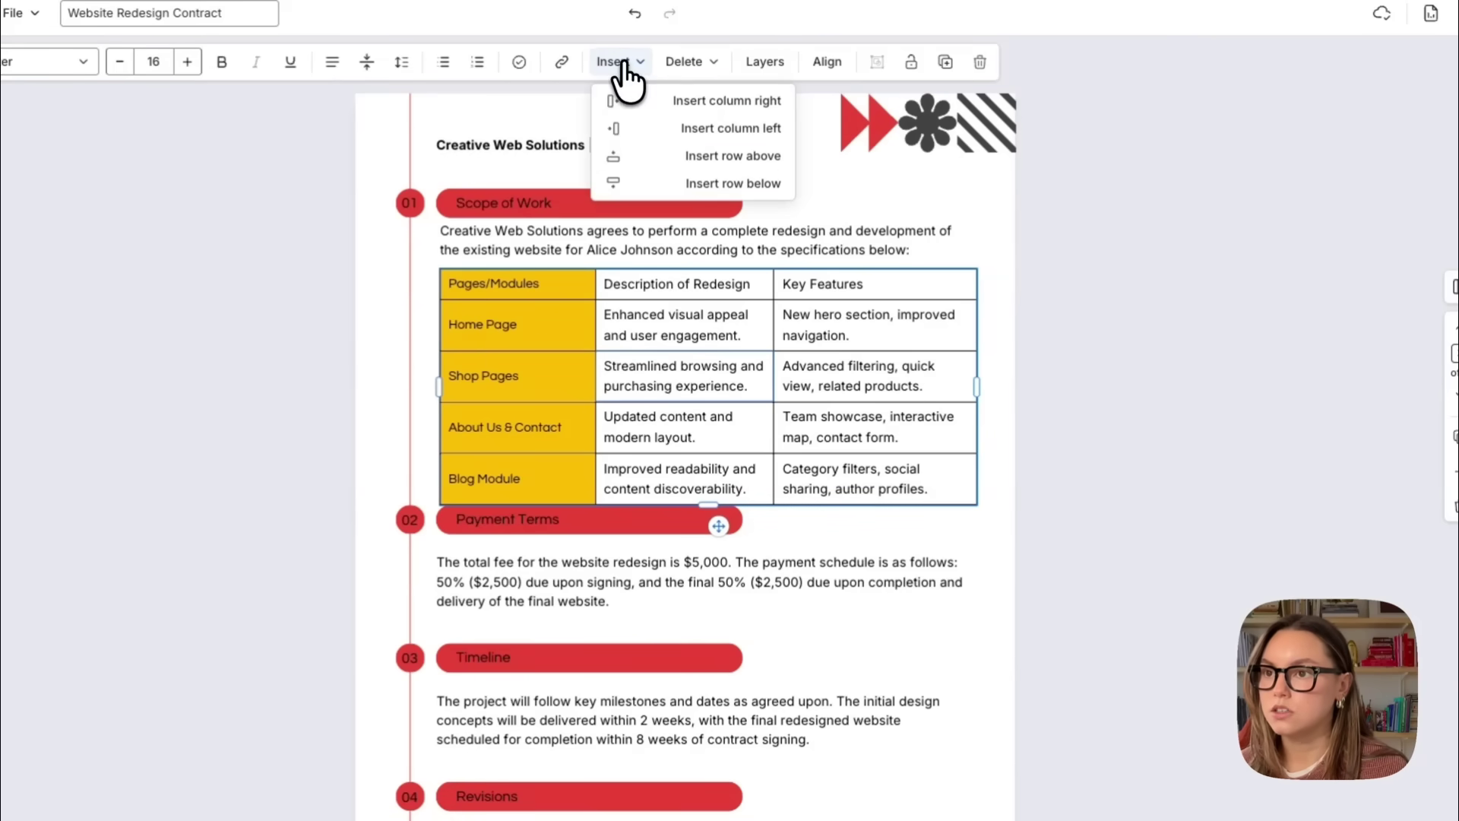
left_click(729, 183)
left_click(485, 403)
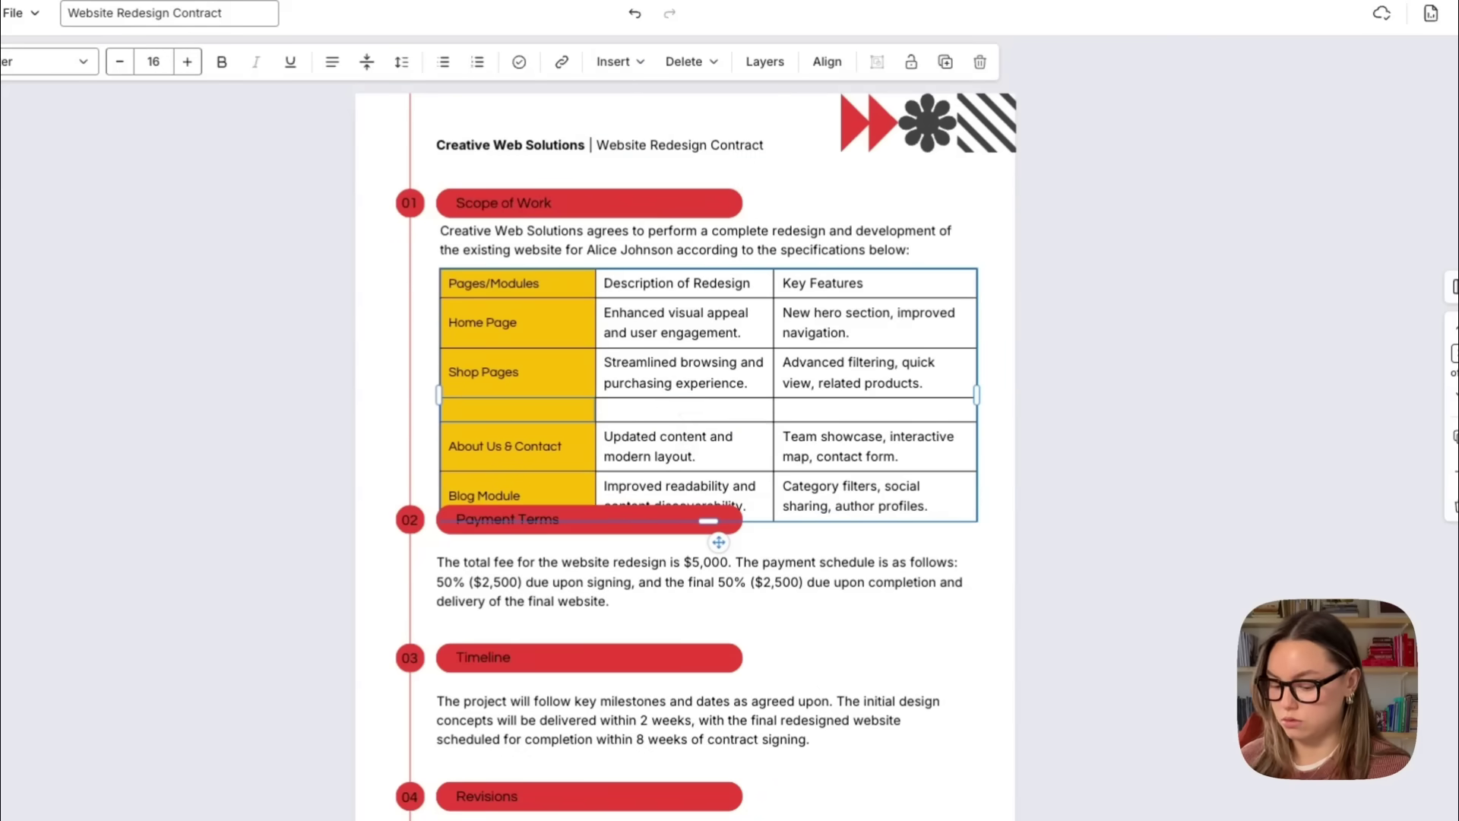
type("Headers")
left_click(689, 414)
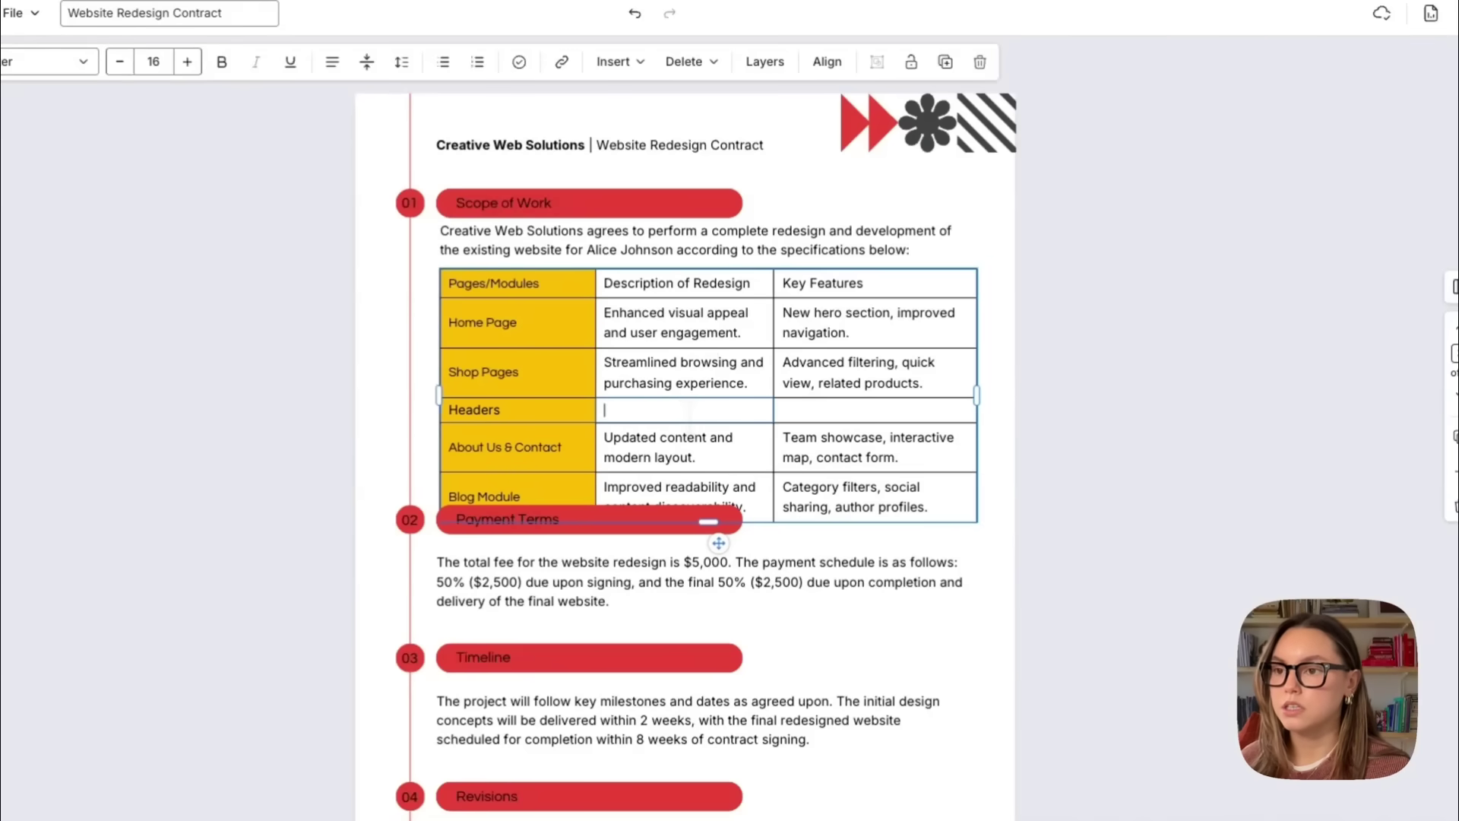
left_click(1016, 403)
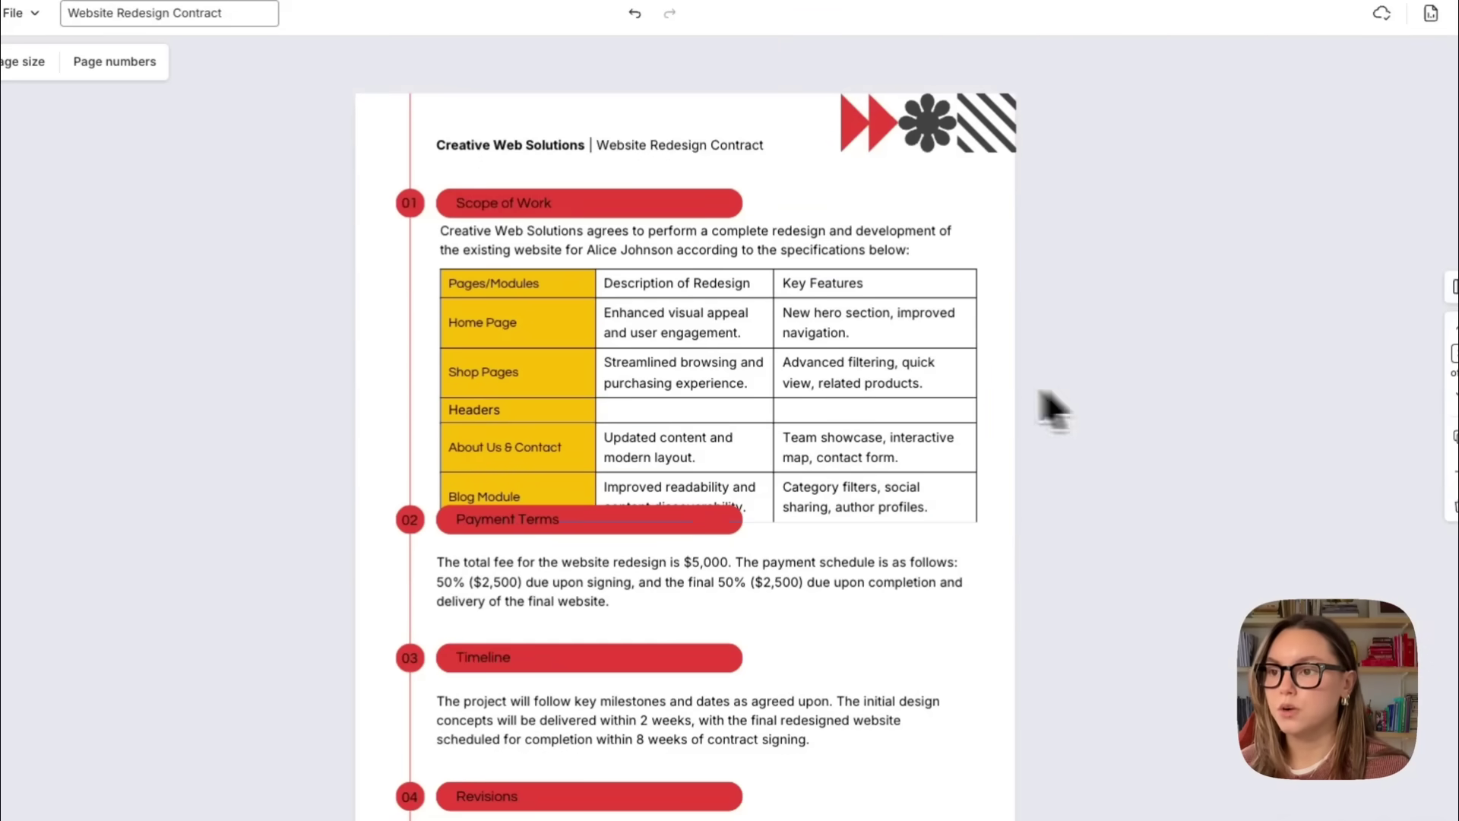
left_click(486, 414)
double_click(486, 414)
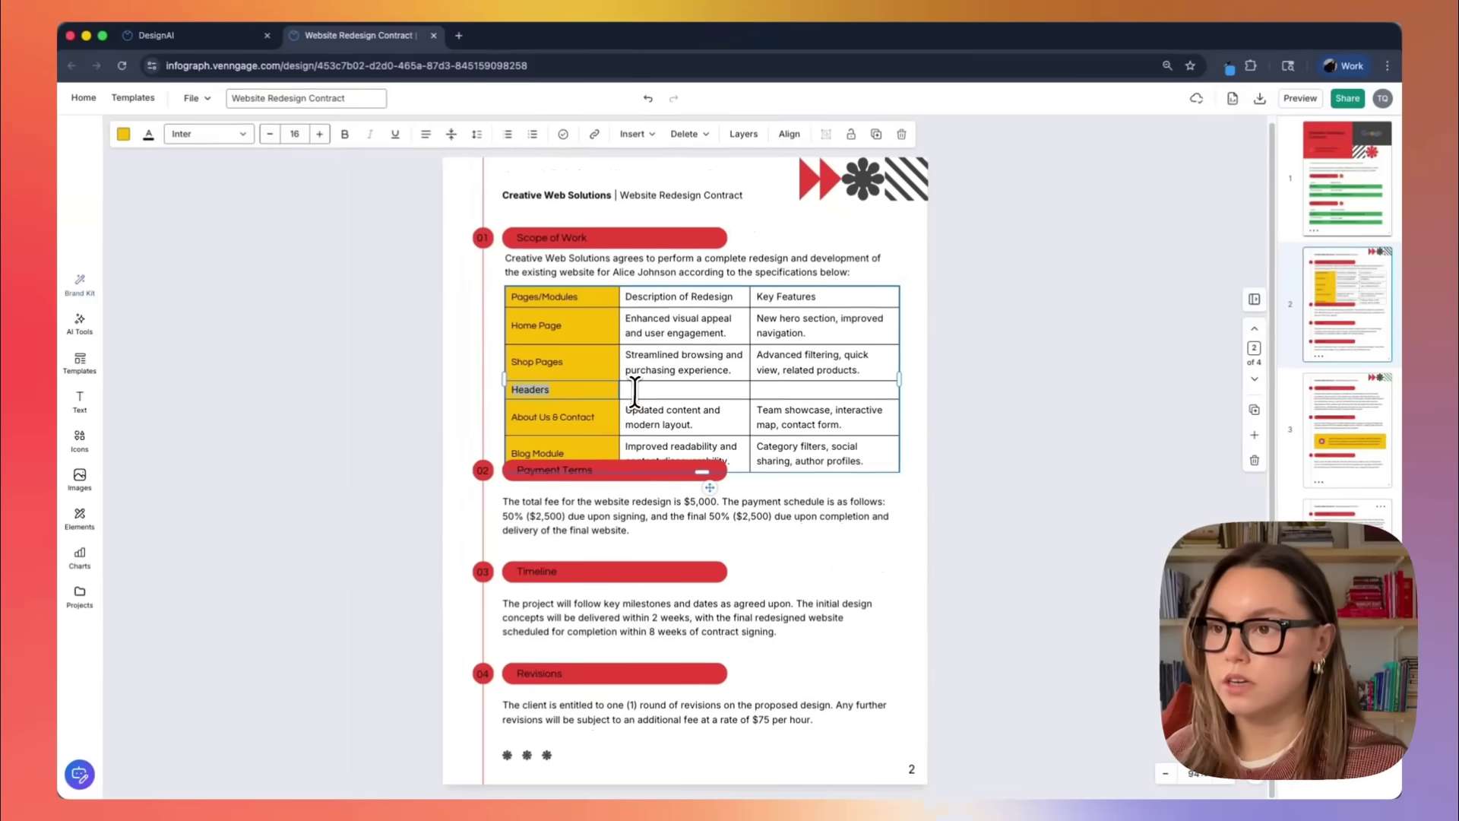
left_click(932, 330)
left_click(641, 262)
Step: Undo the Headers row, then set payment terms to $8,000 in two $4,000 instalments
key("ctrl+z")
left_click(617, 517)
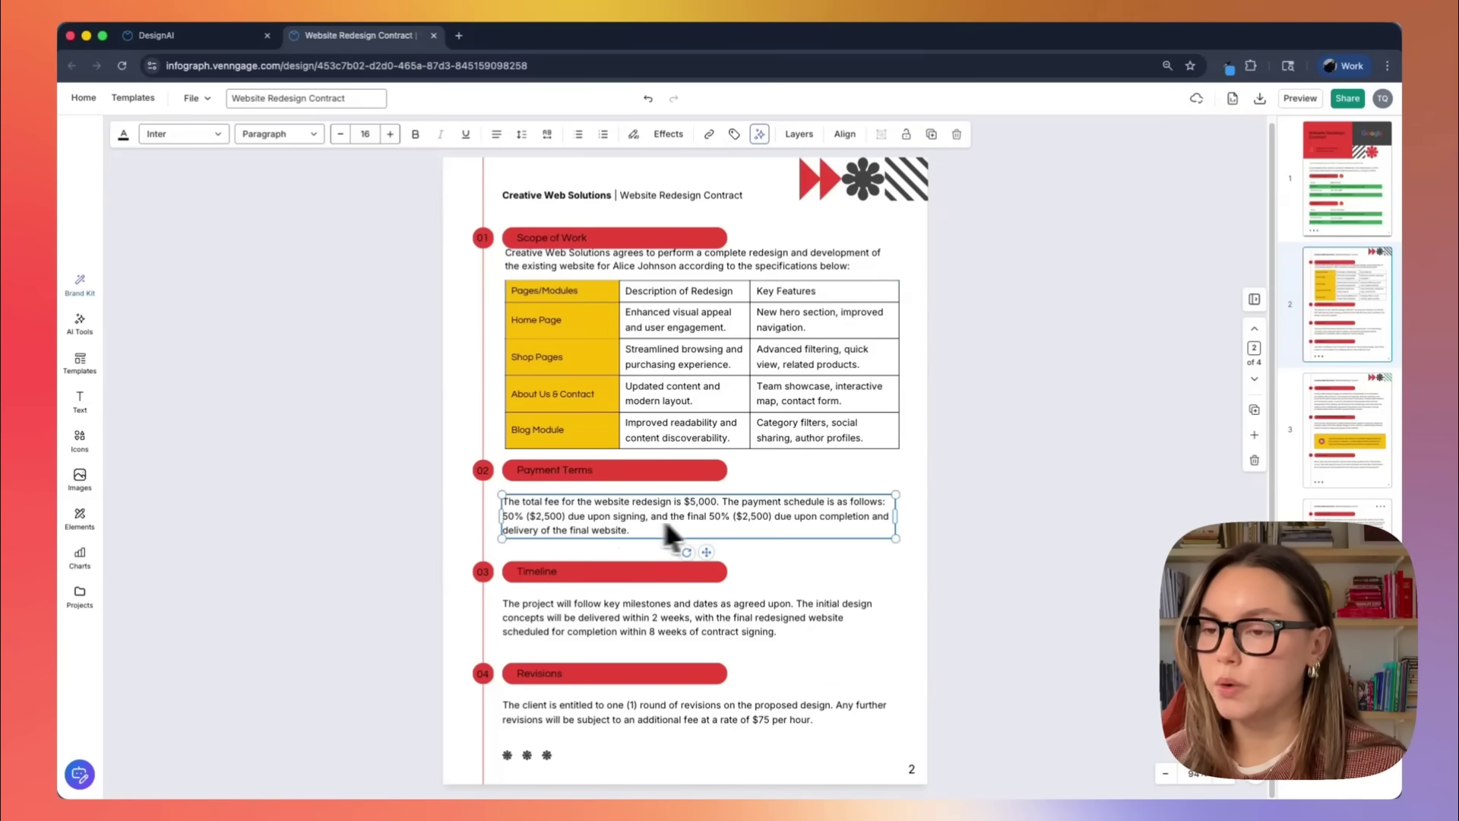
triple_click(710, 523)
left_click(502, 517)
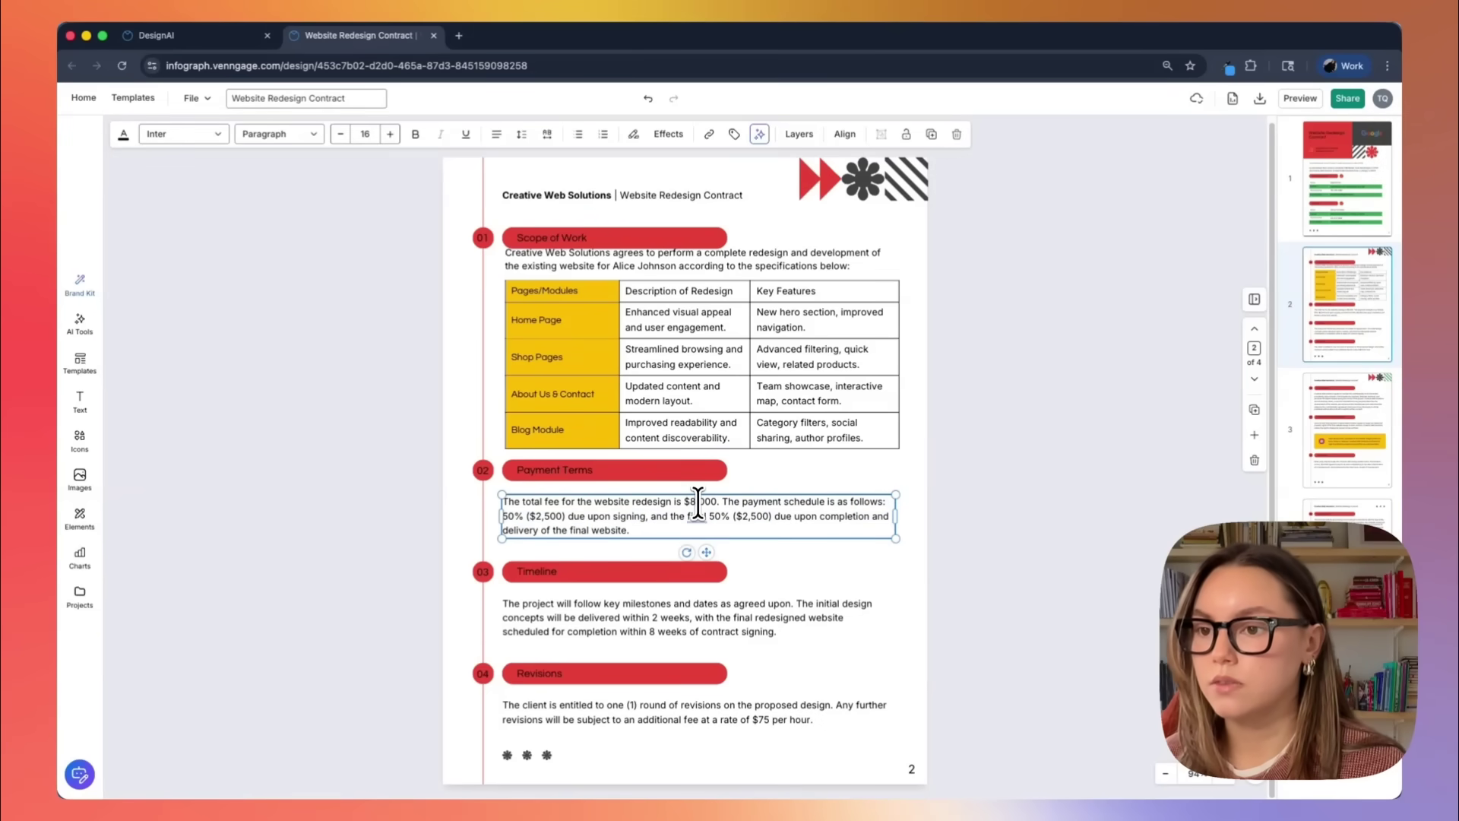
mouse_move(792, 517)
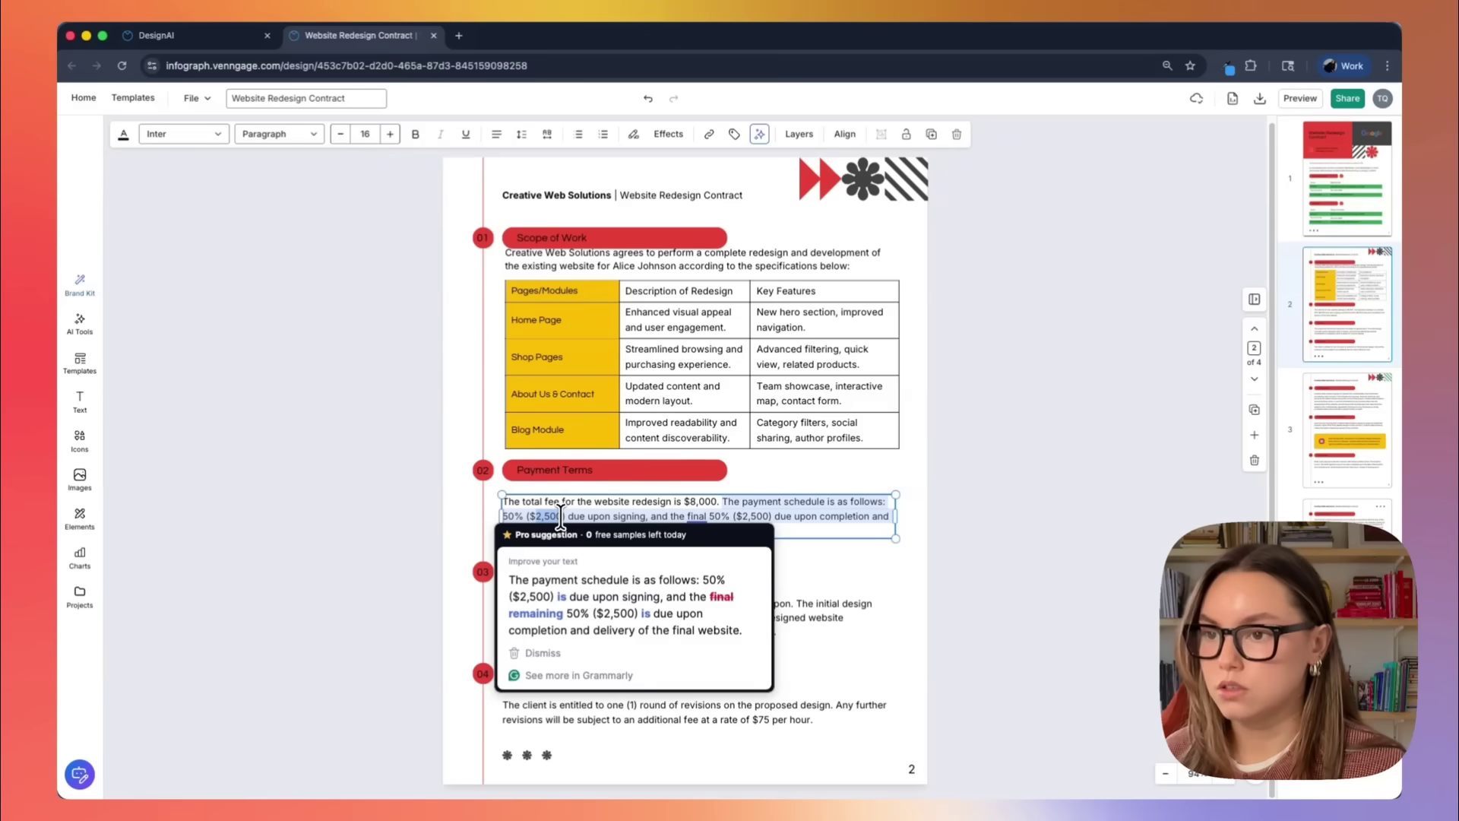
type("$4,00")
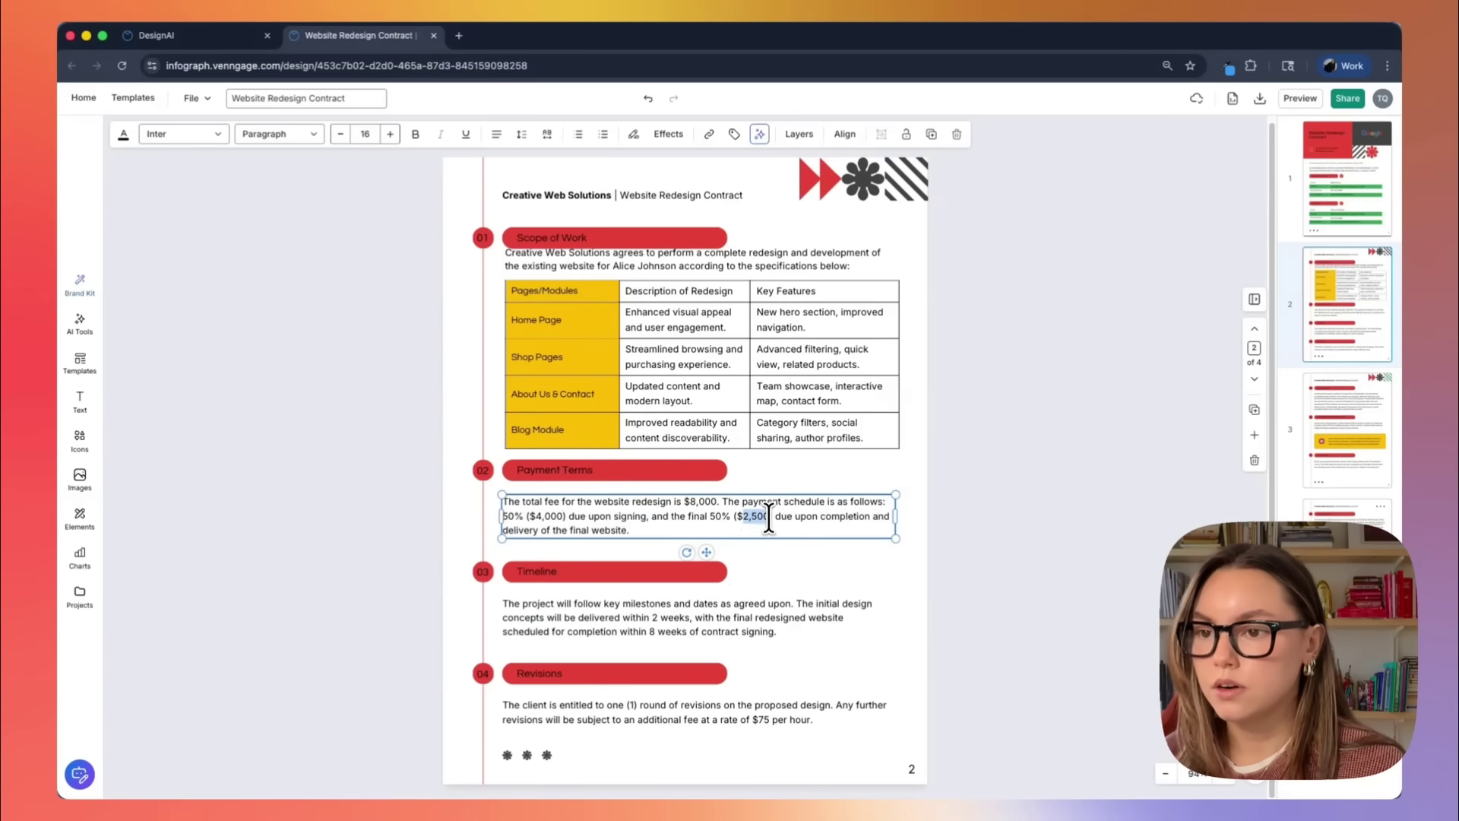
type("$4,00")
left_click(810, 572)
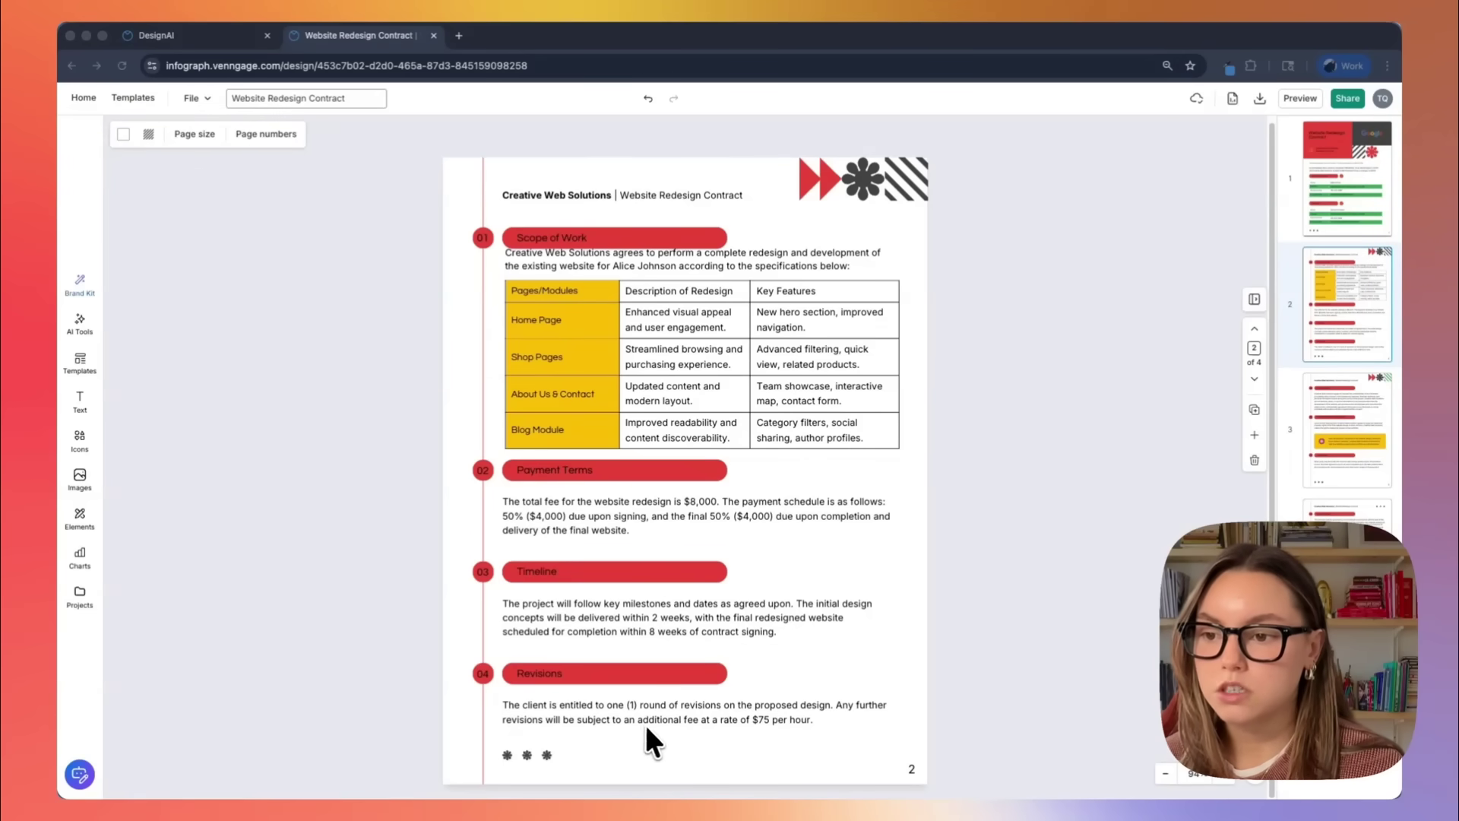
Step: Change the Revisions hourly rate from $75 to $90, then go to page 3
left_click(731, 719)
double_click(749, 717)
left_click(768, 720)
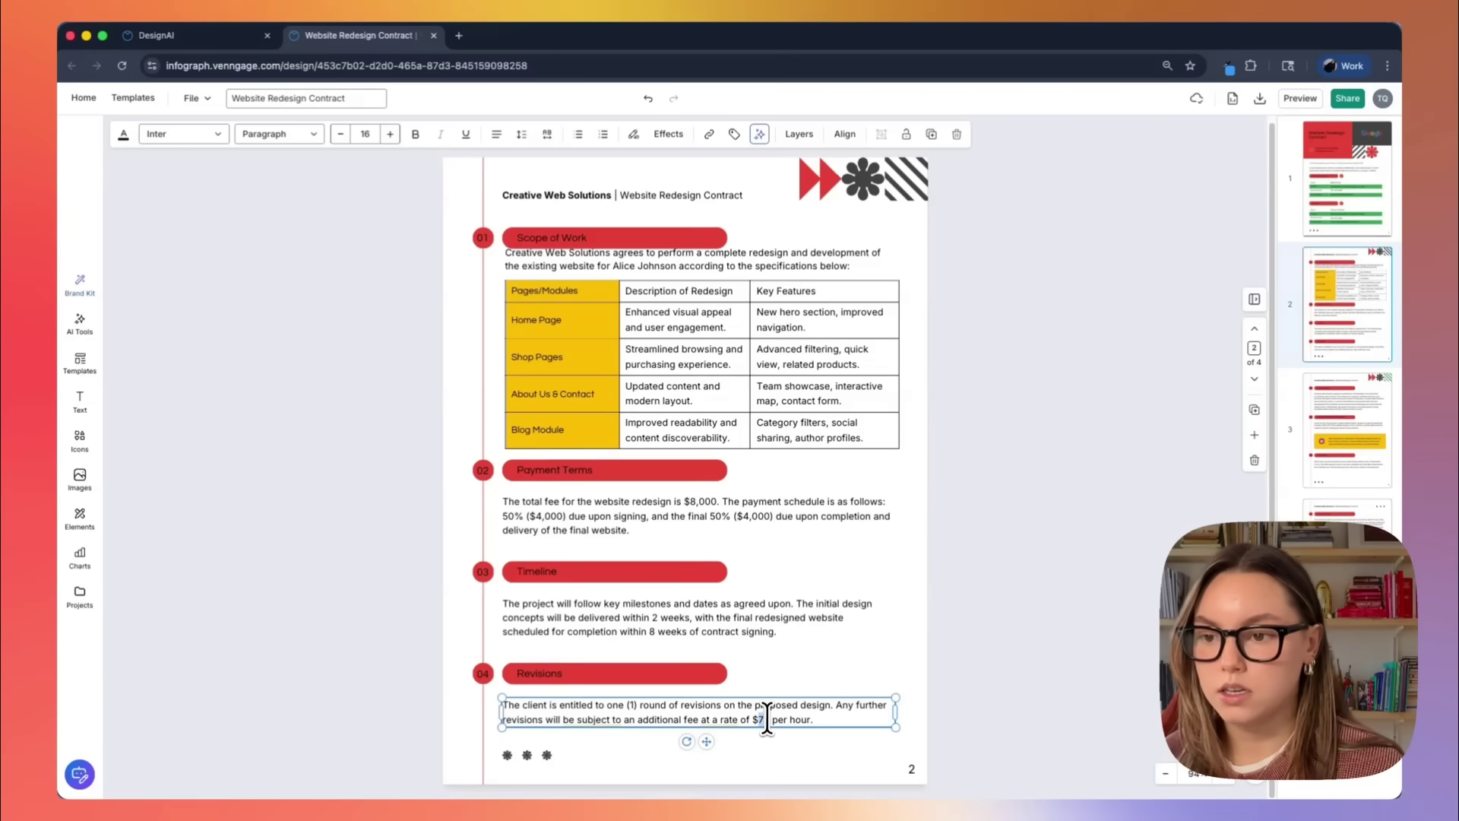
type("90")
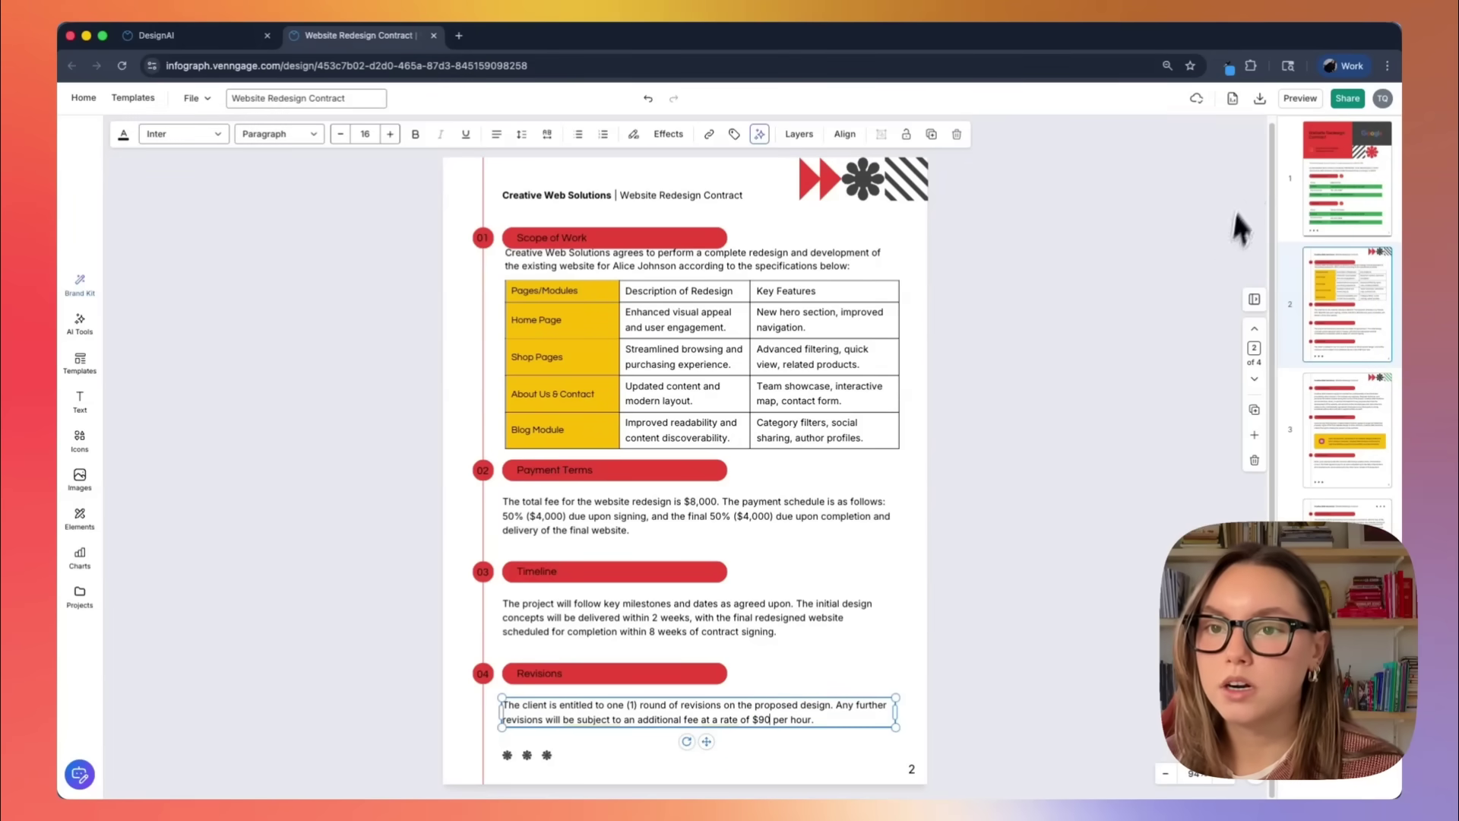
left_click(1345, 408)
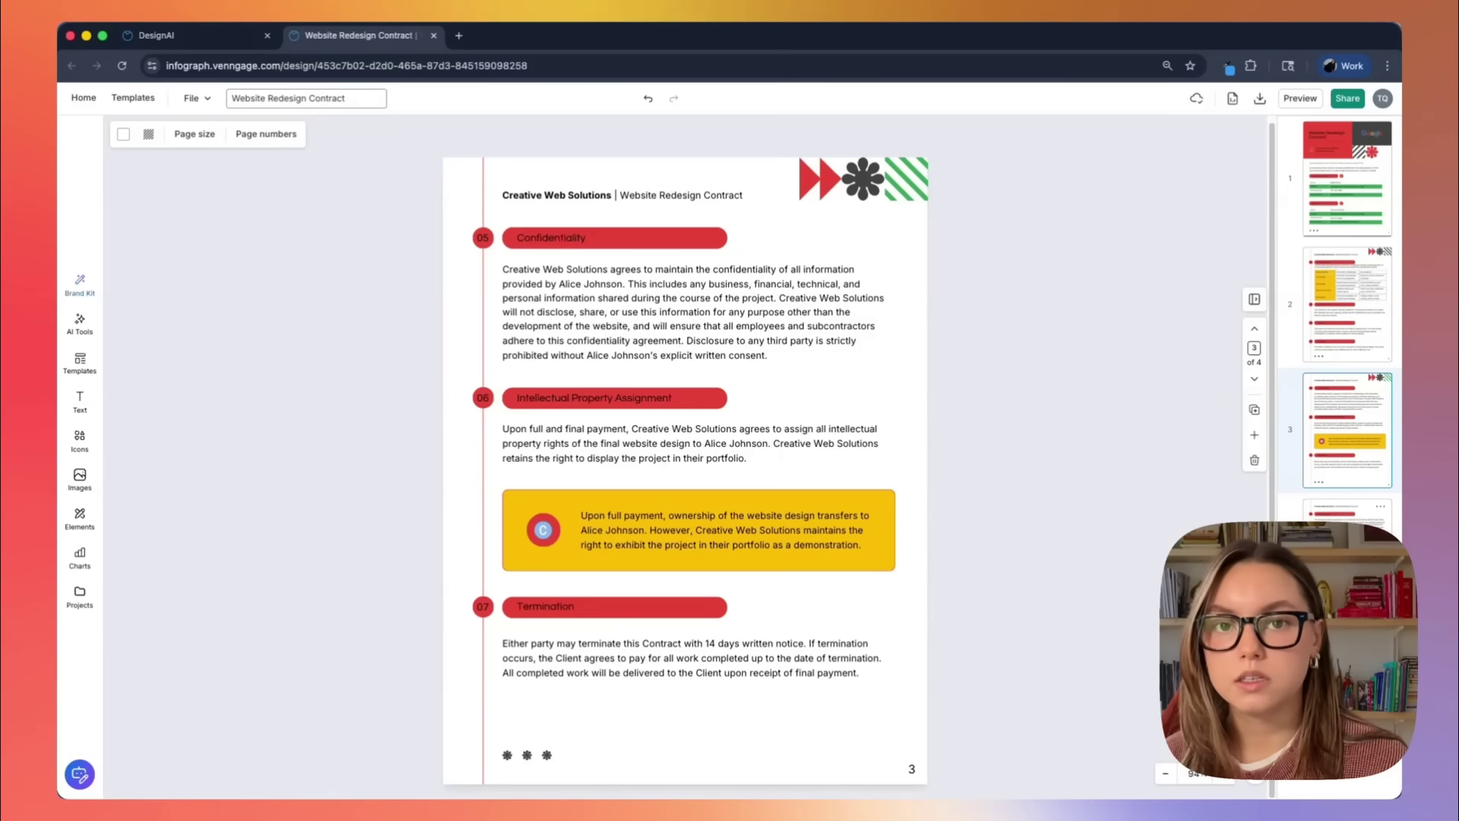
Step: Rewrite the Confidentiality paragraph with the AI prompt 'make this more casual' and replace the original
left_click(734, 340)
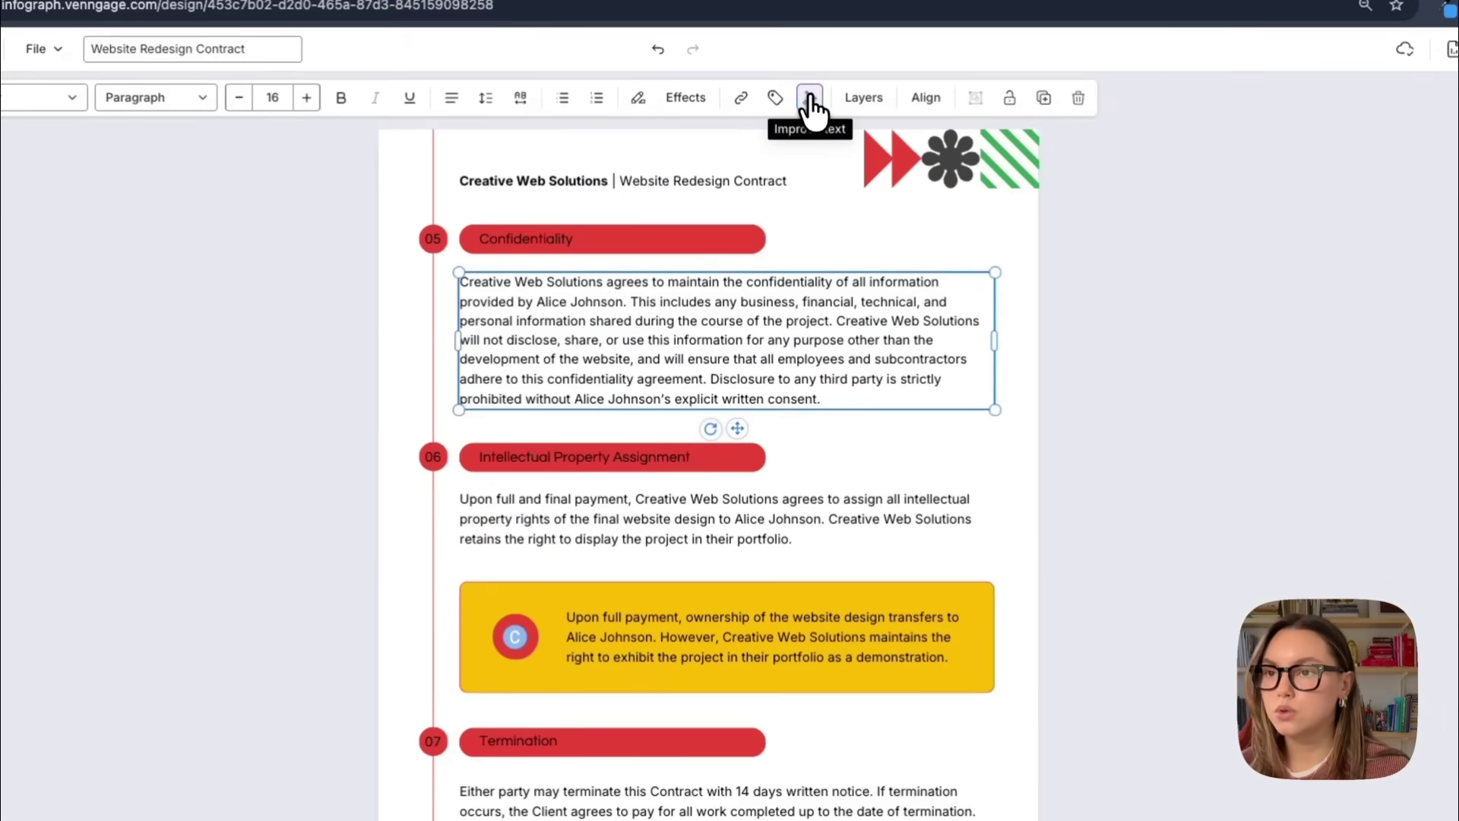
left_click(810, 98)
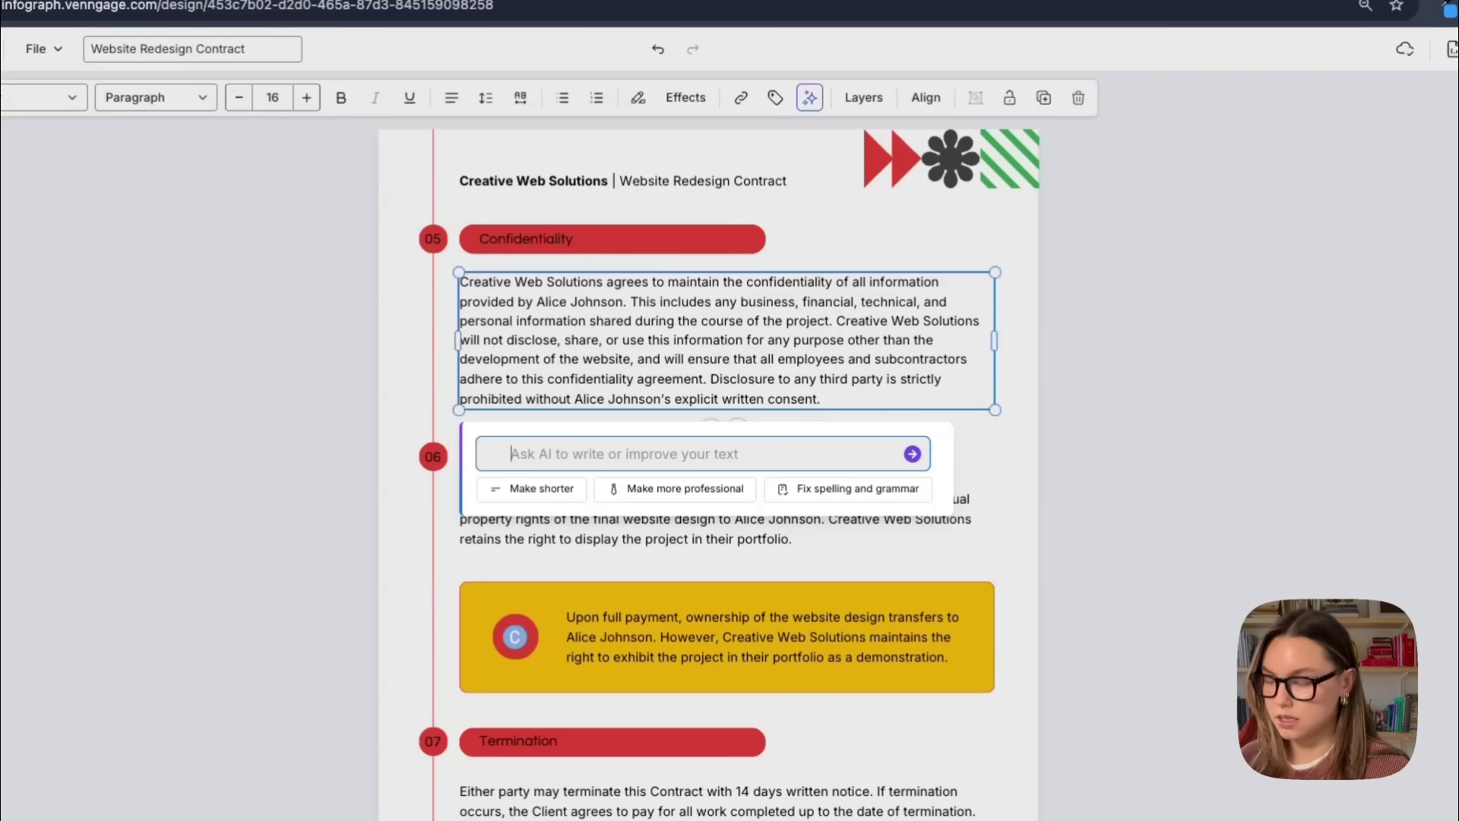
type("make this more ca")
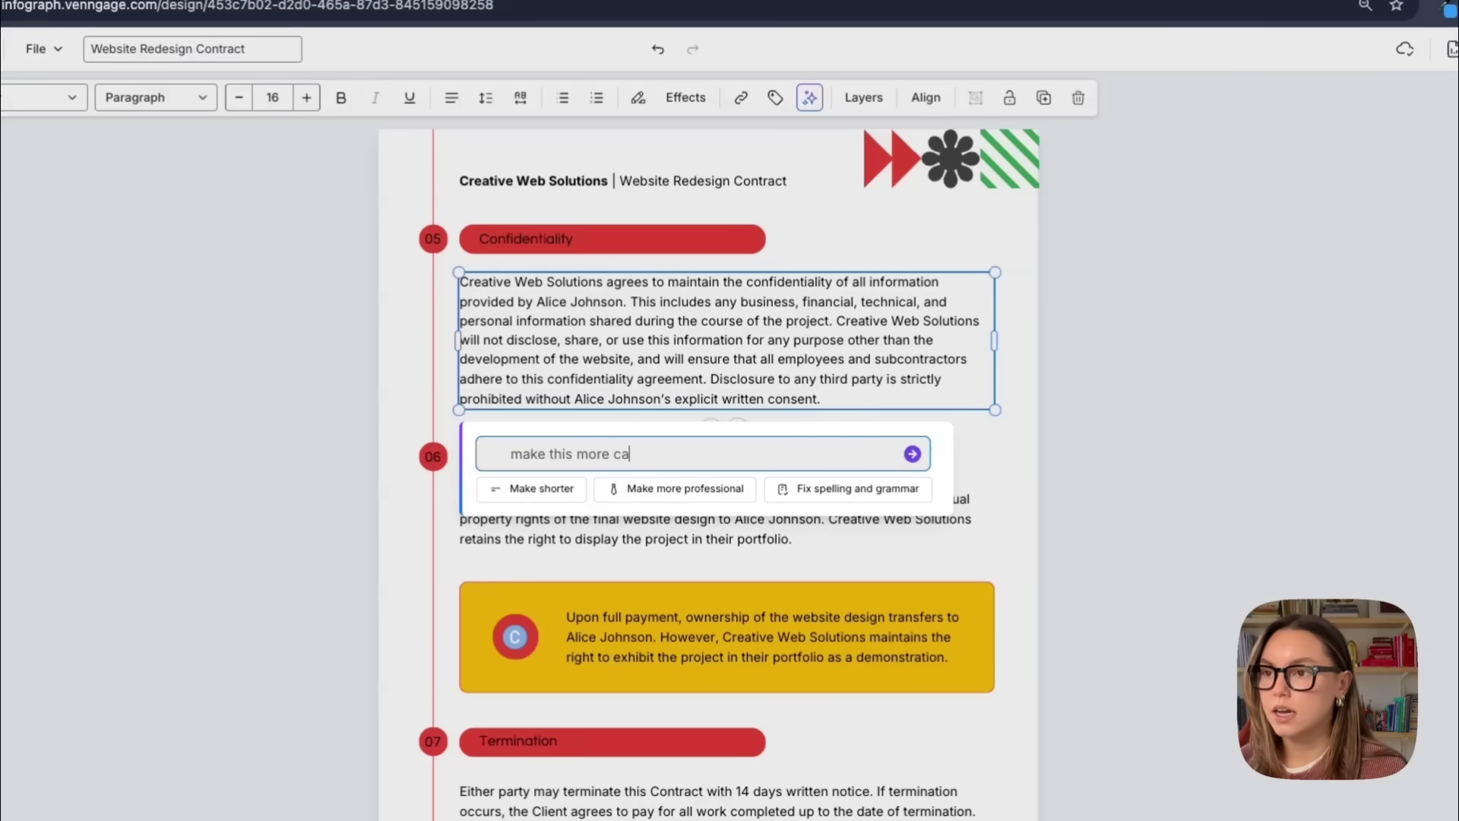
key("Return")
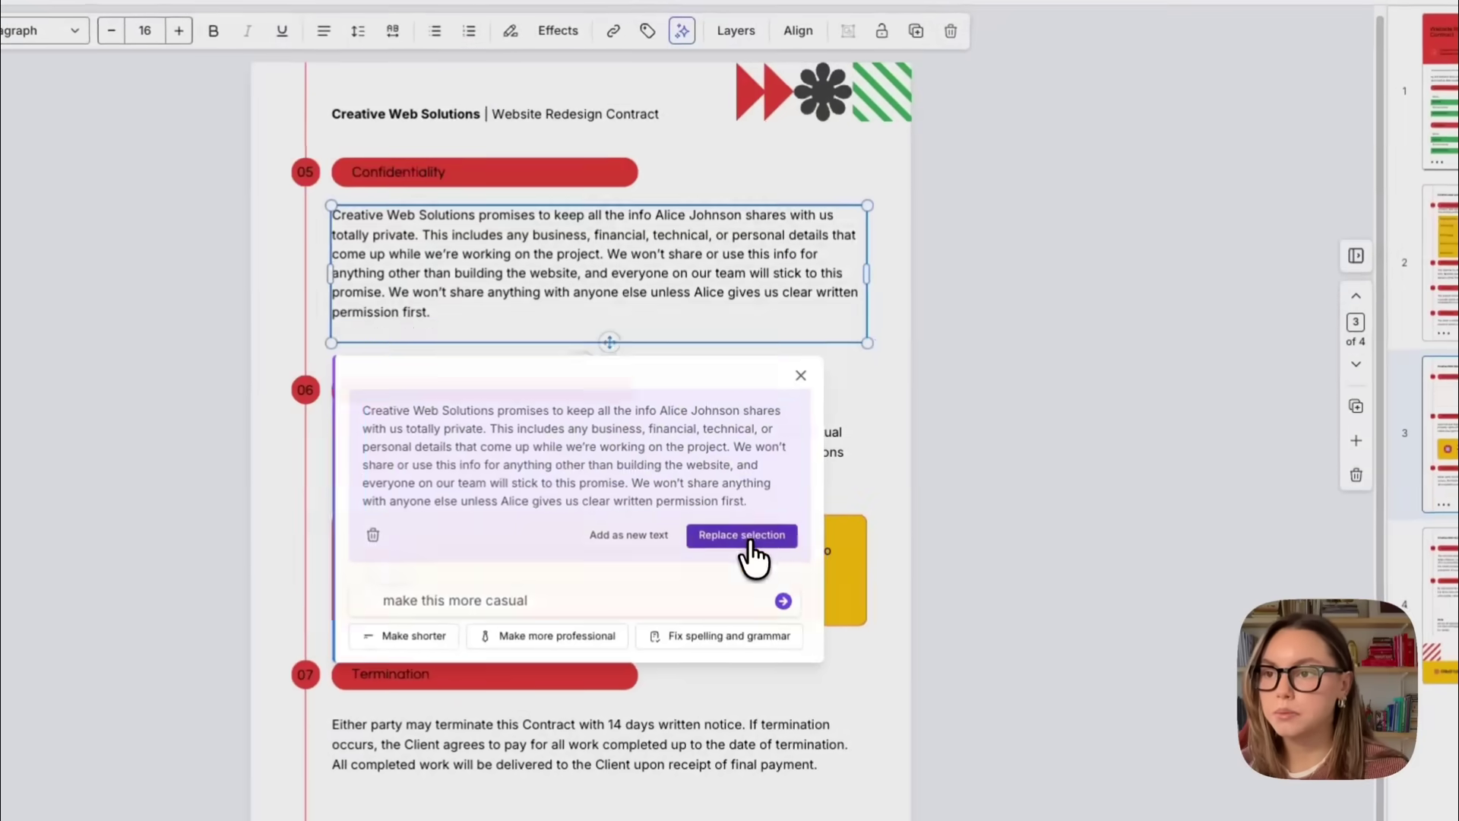
left_click(755, 544)
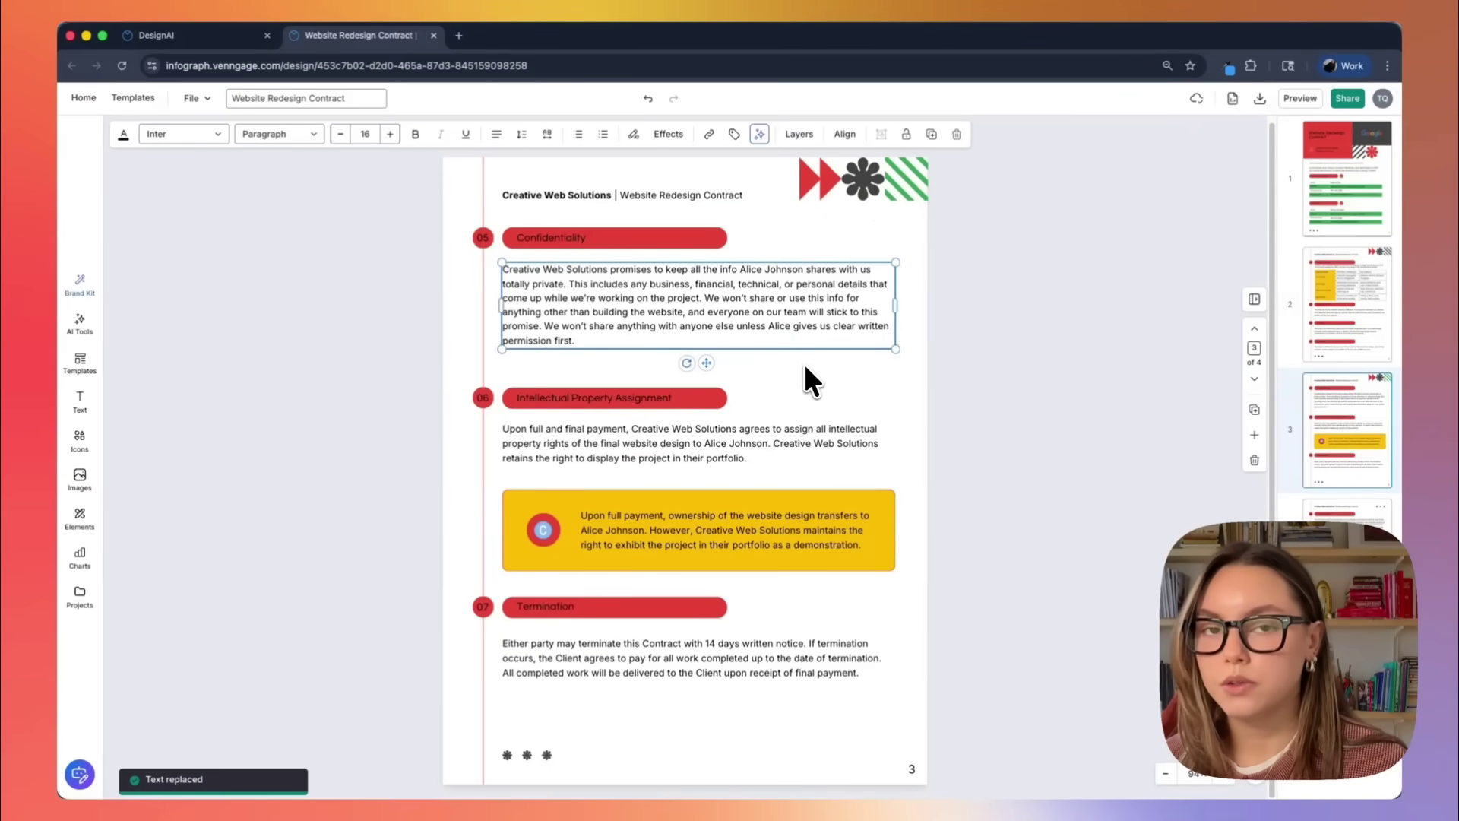
left_click(707, 486)
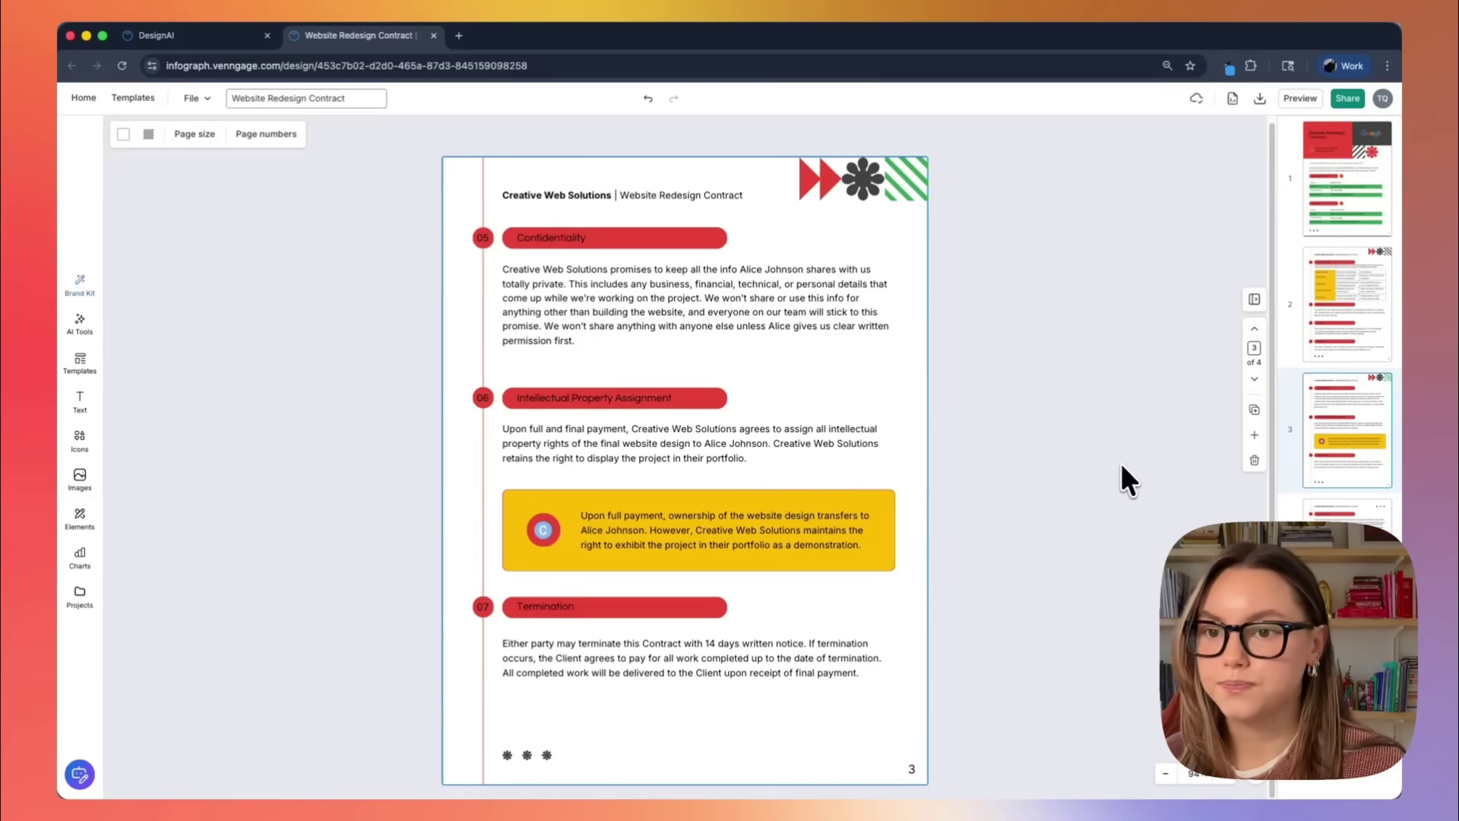
Step: Go to page 4, look at replacing the designer's signature without changing it, then show the AI Tools list
left_click(1345, 511)
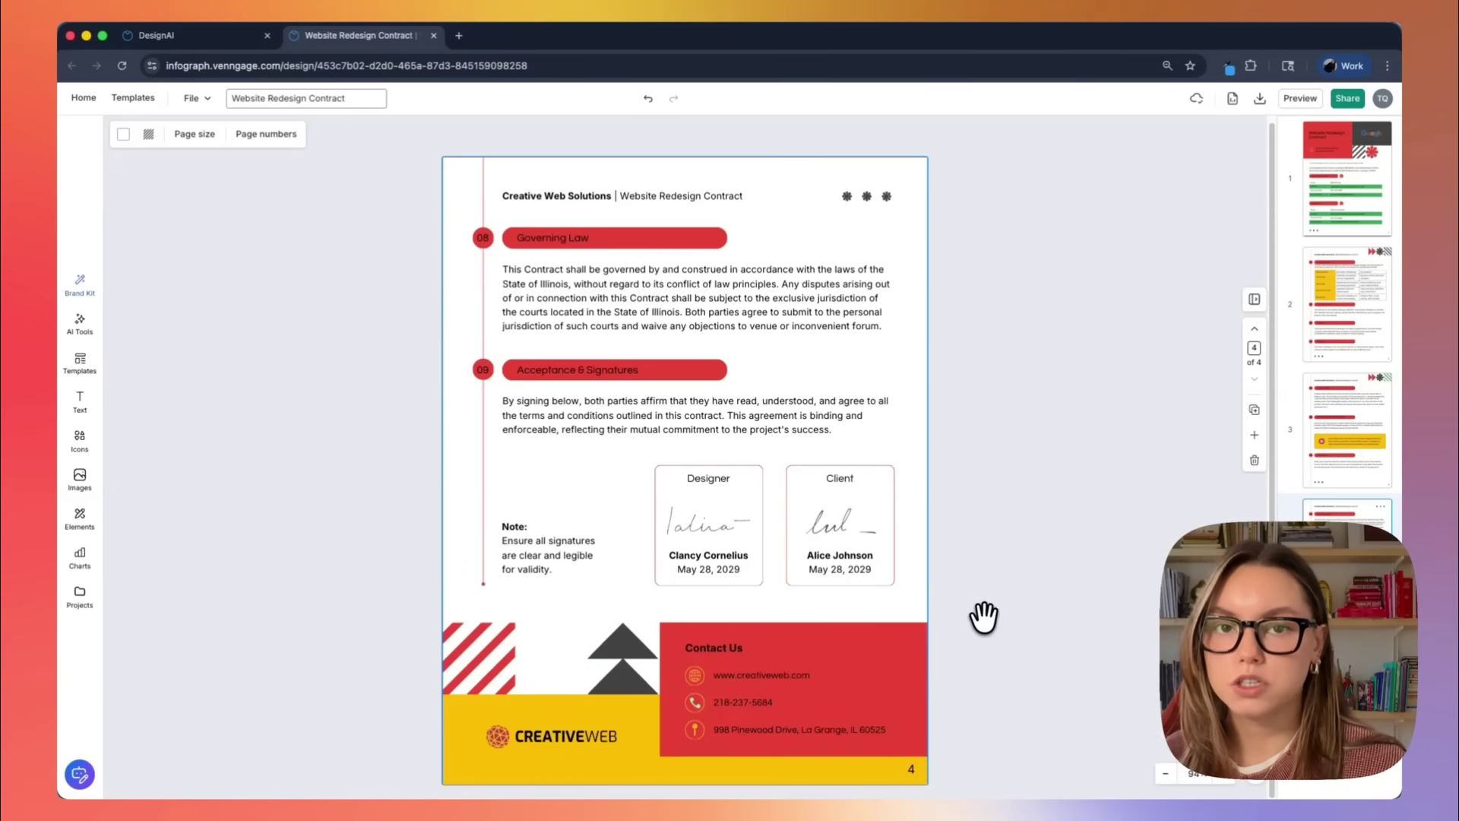
left_click(737, 525)
left_click(683, 488)
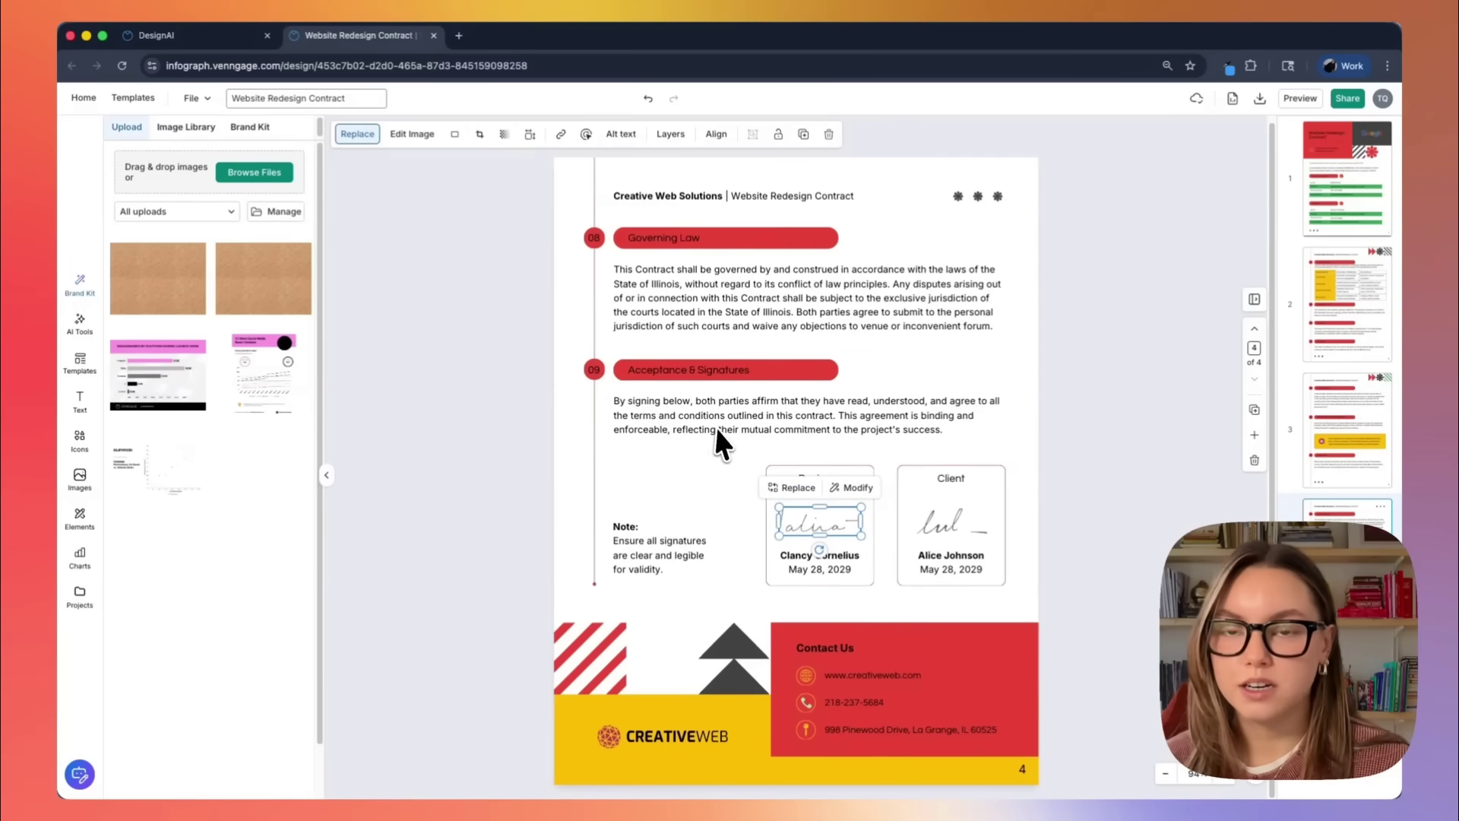
left_click(431, 420)
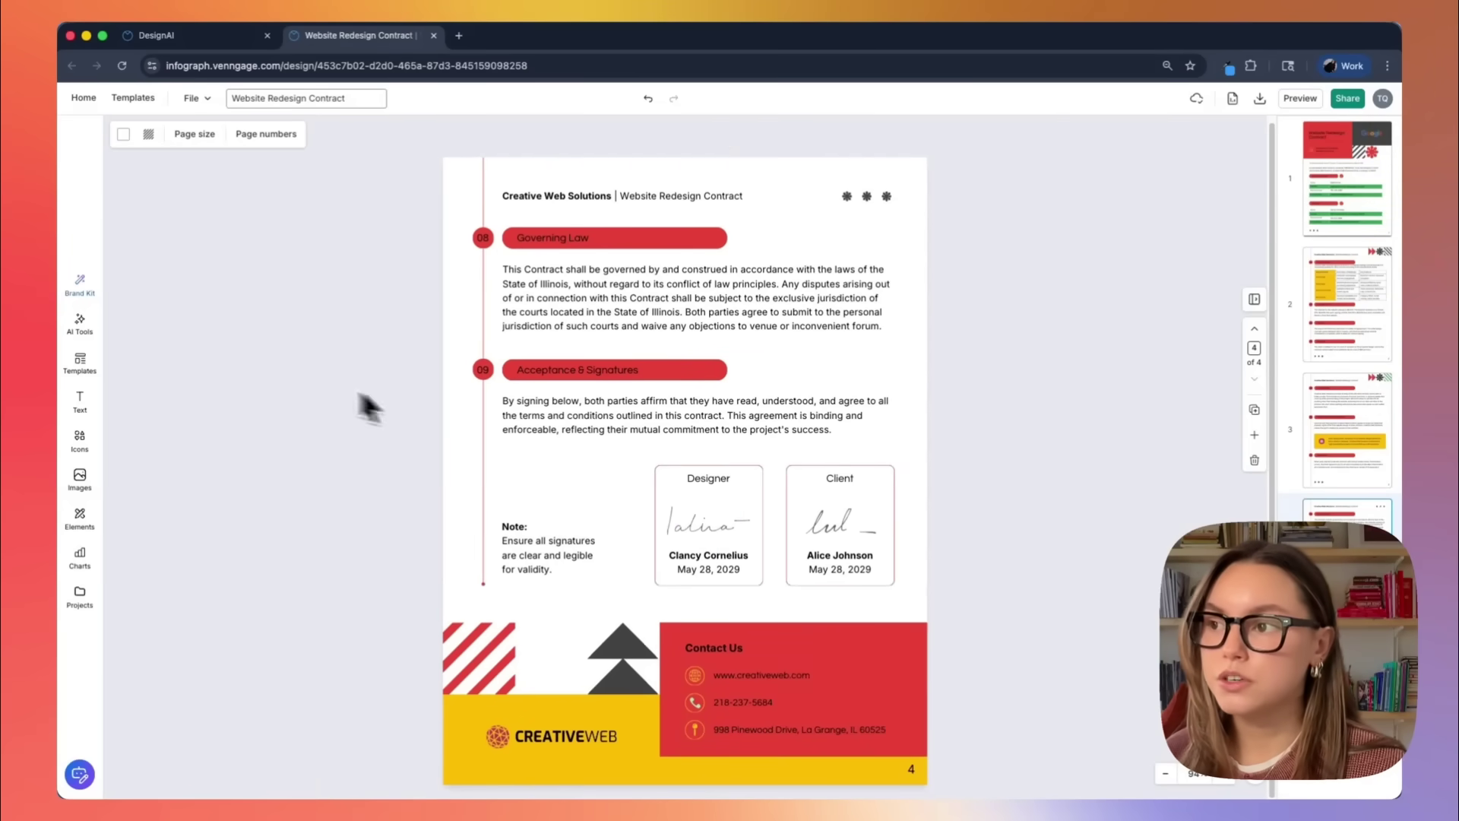
left_click(101, 329)
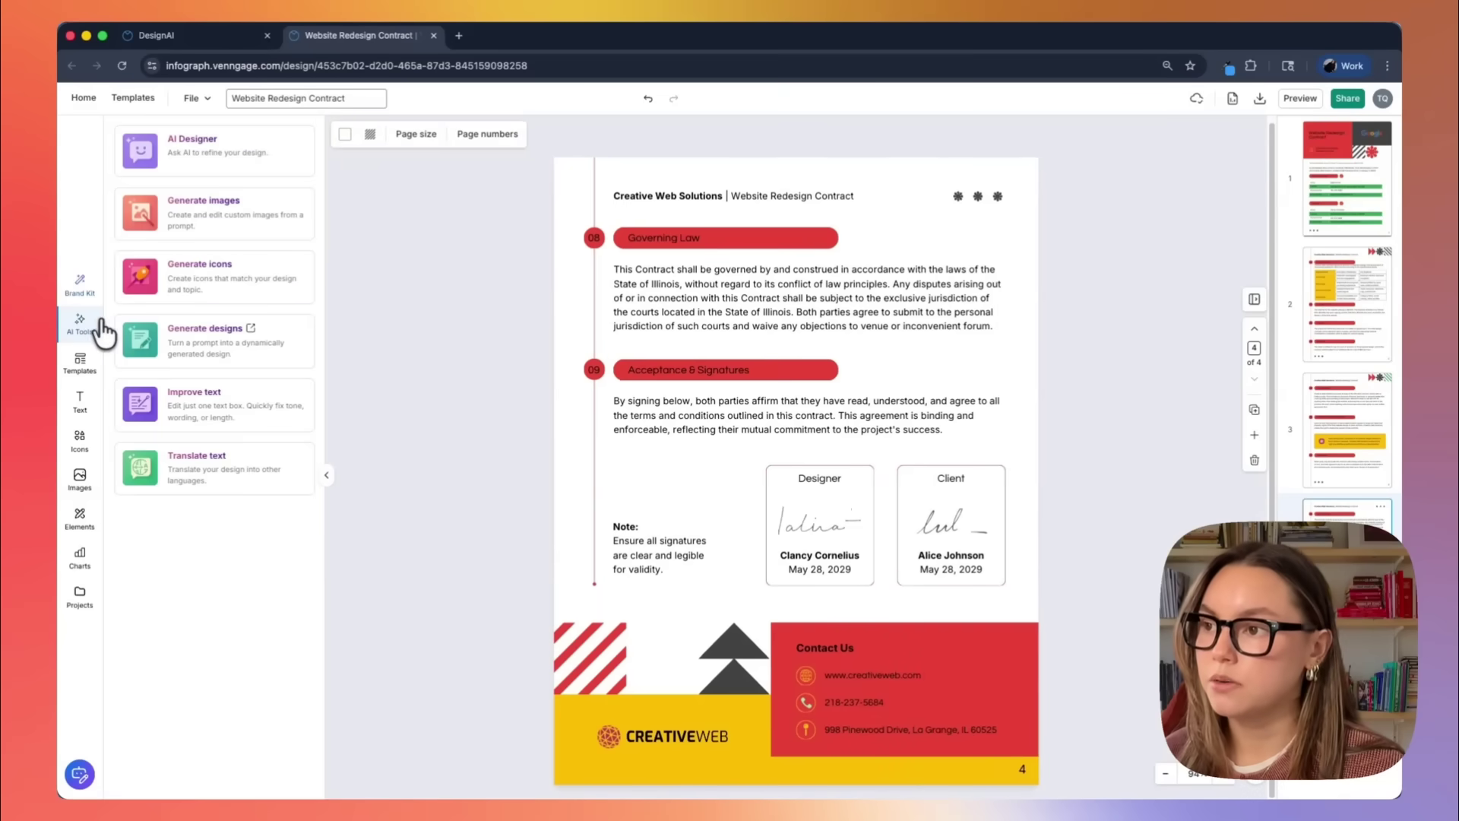
Step: Ask AI Designer to suggest a new layout and page through the suggested designs, including JANITORIAL
left_click(212, 172)
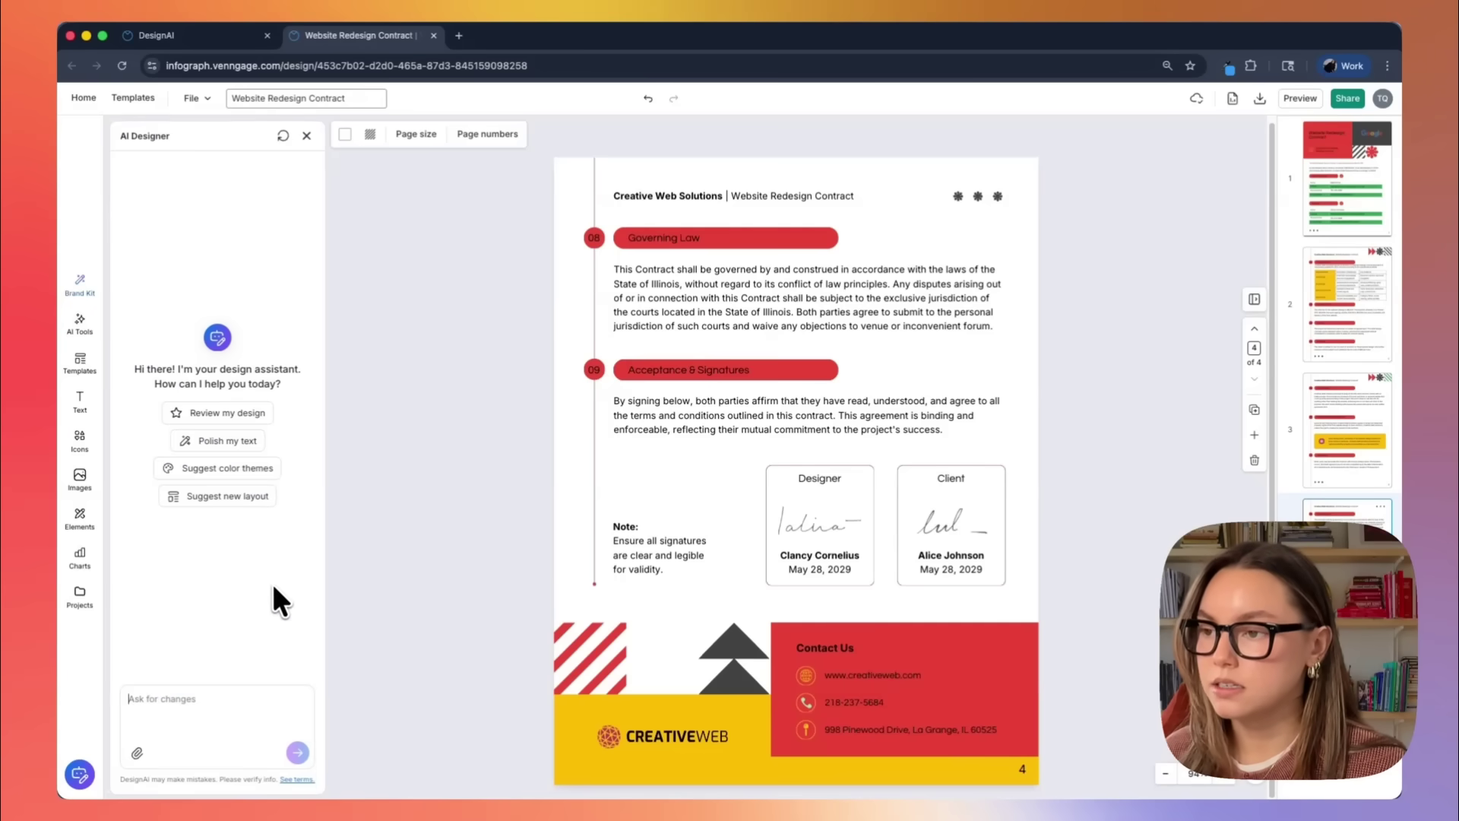
left_click(216, 505)
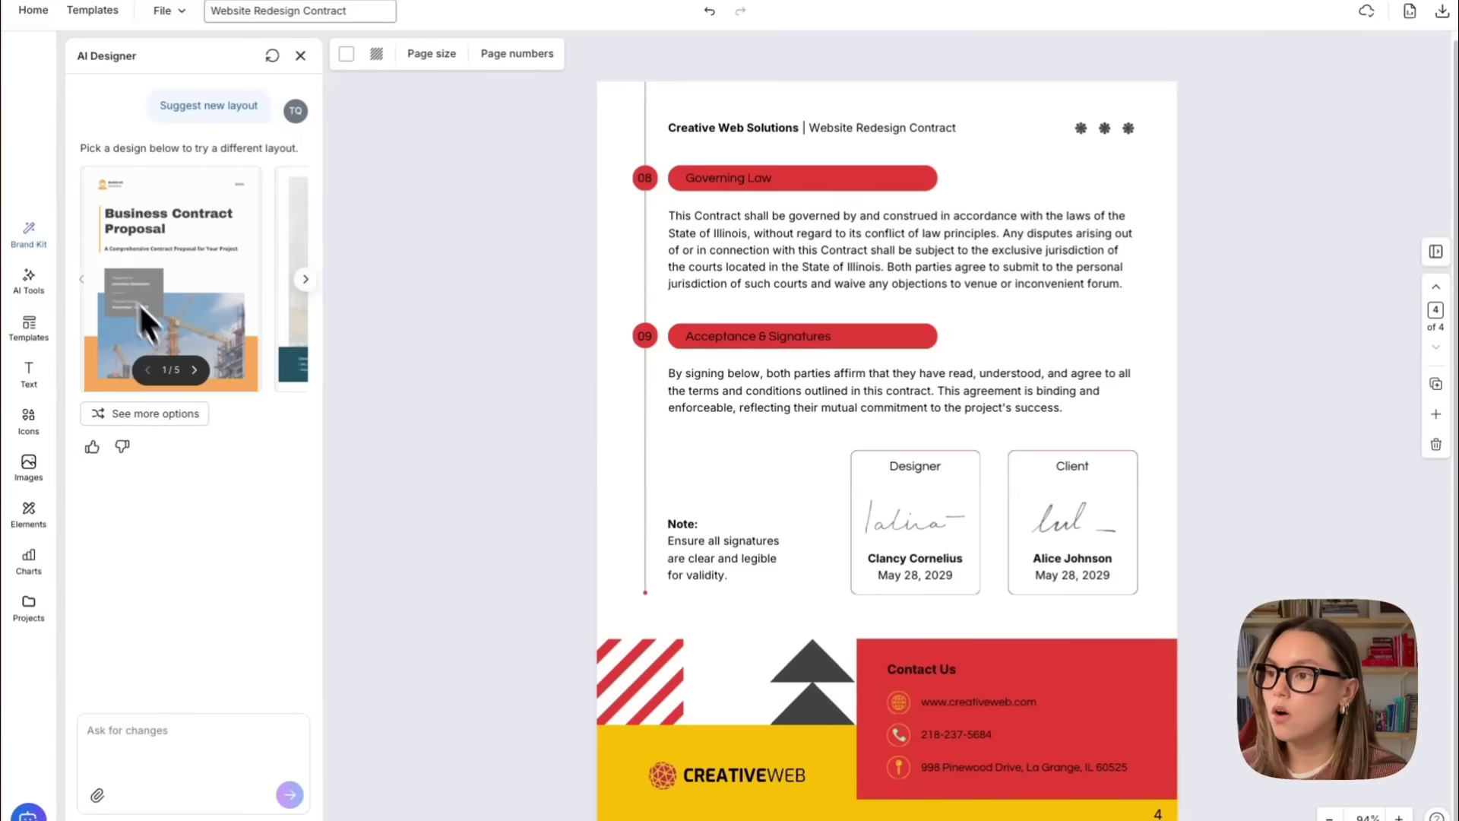
left_click(194, 370)
left_click(195, 370)
left_click(194, 370)
left_click(195, 371)
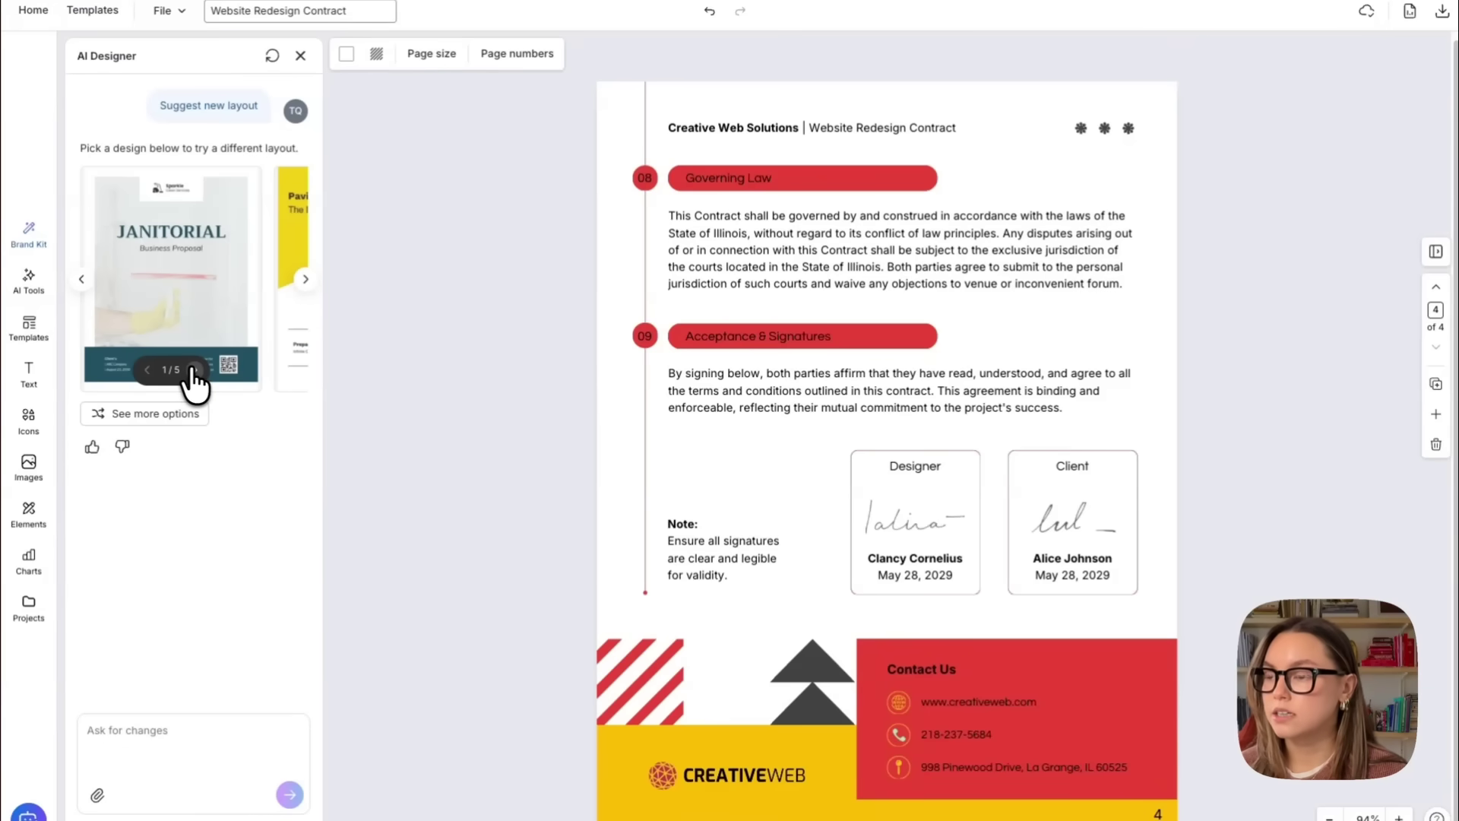
left_click(195, 370)
left_click(194, 370)
left_click(194, 370)
left_click(306, 279)
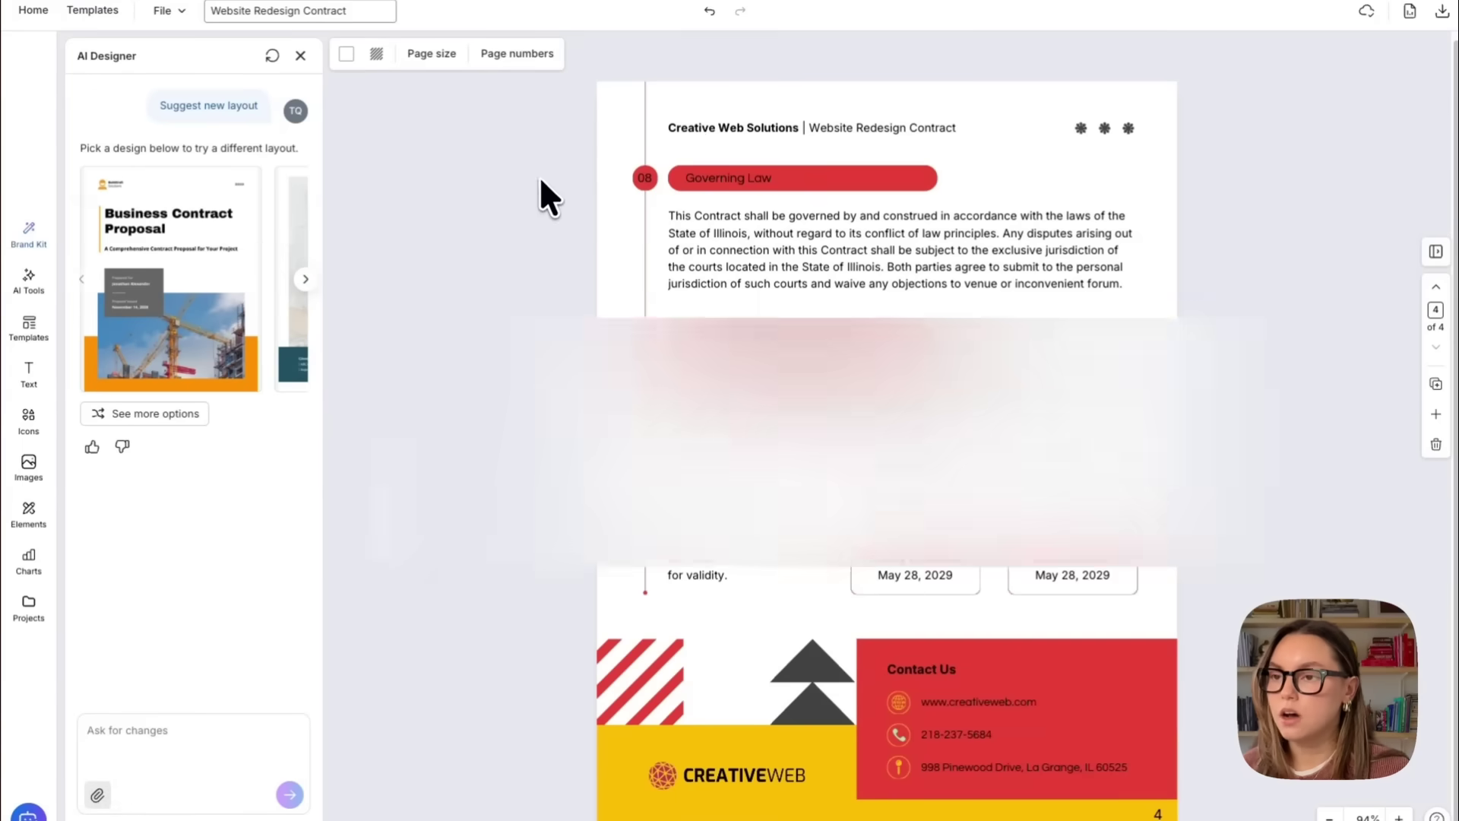
Step: Attach the Marketing Data CSV, request a matching table, and place it 'the 3rd page under termination'
key("super+o")
double_click(617, 266)
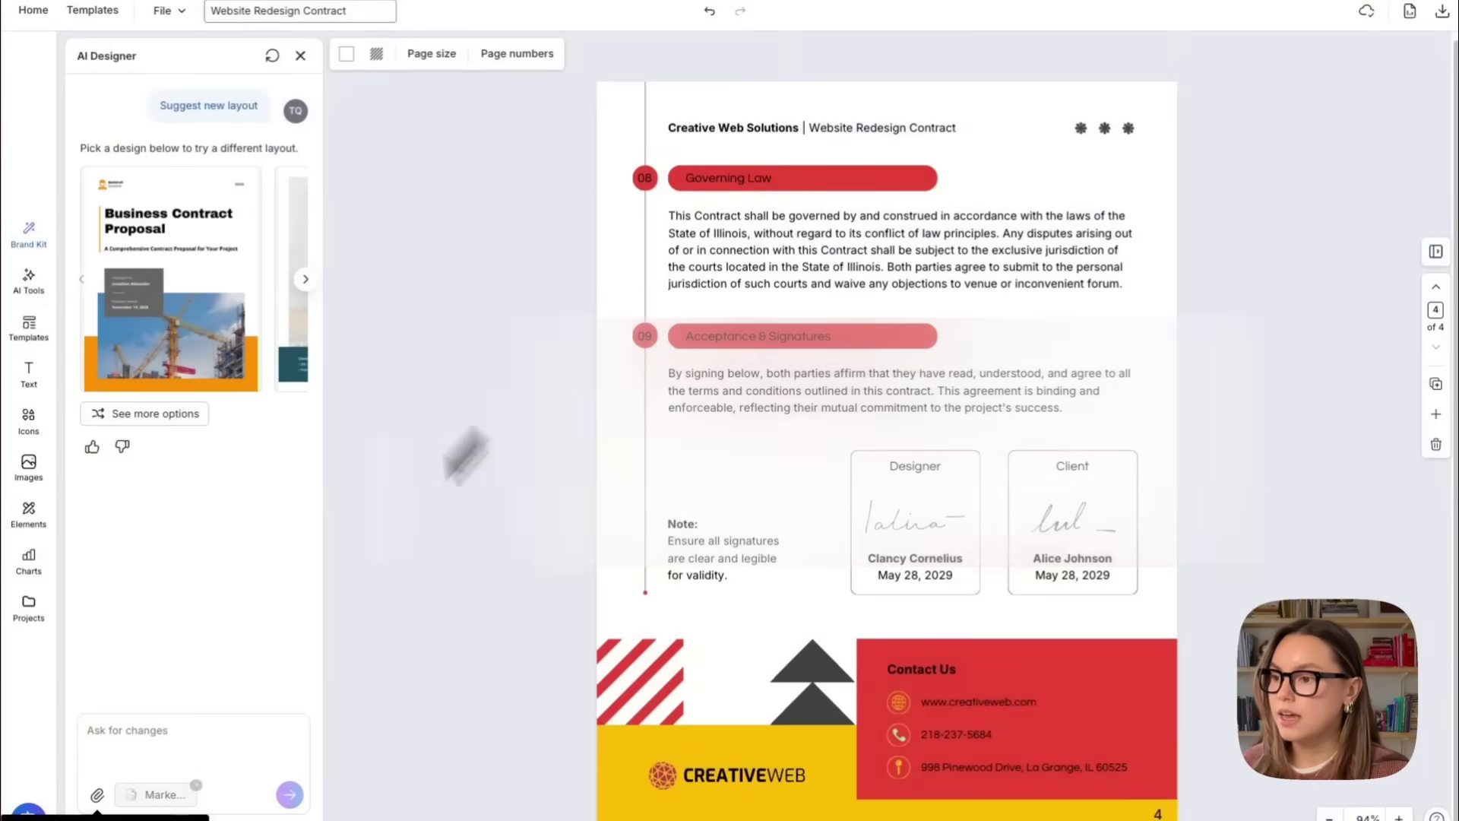
type("cre")
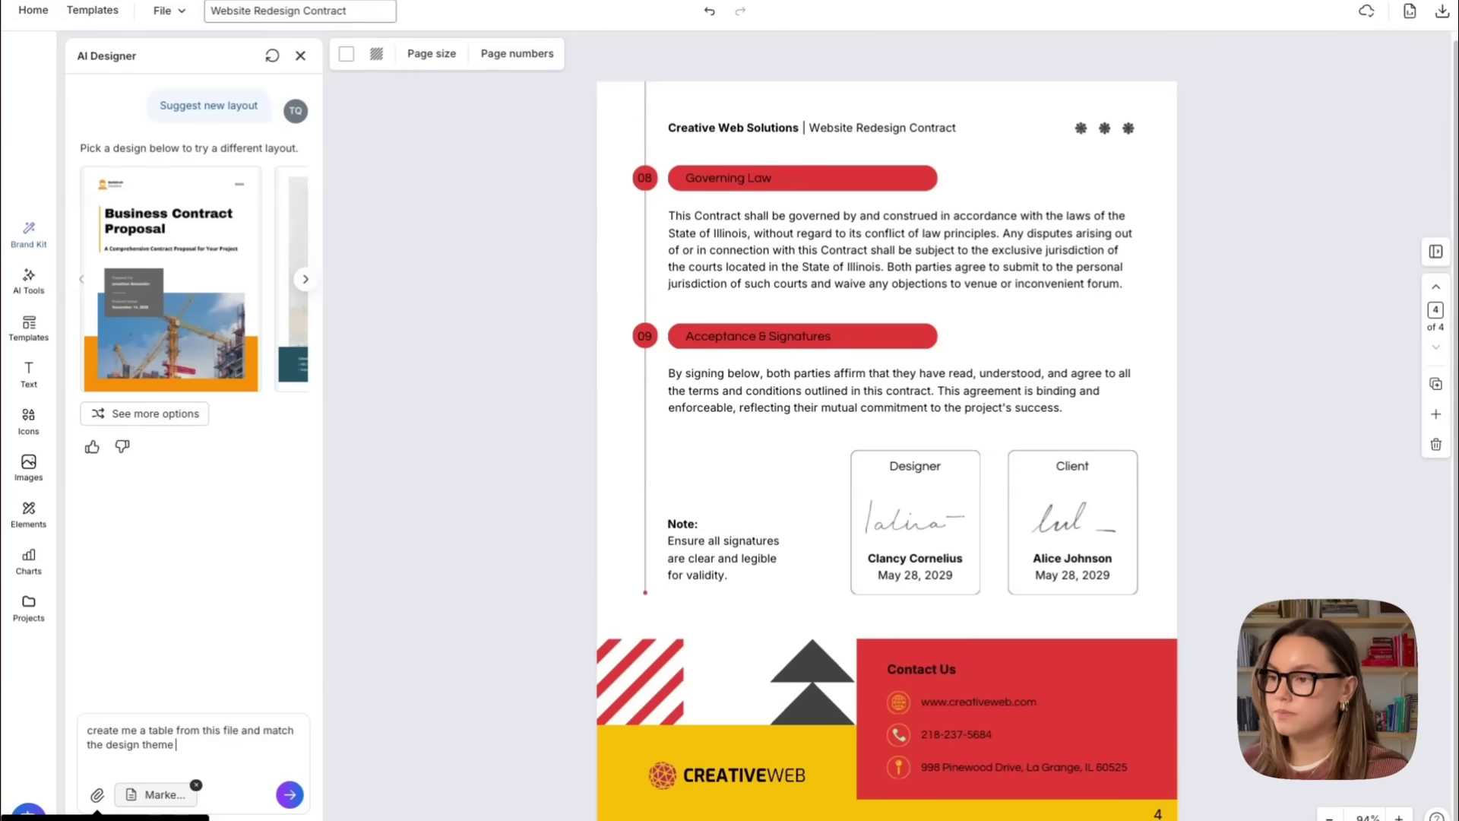
key("Return")
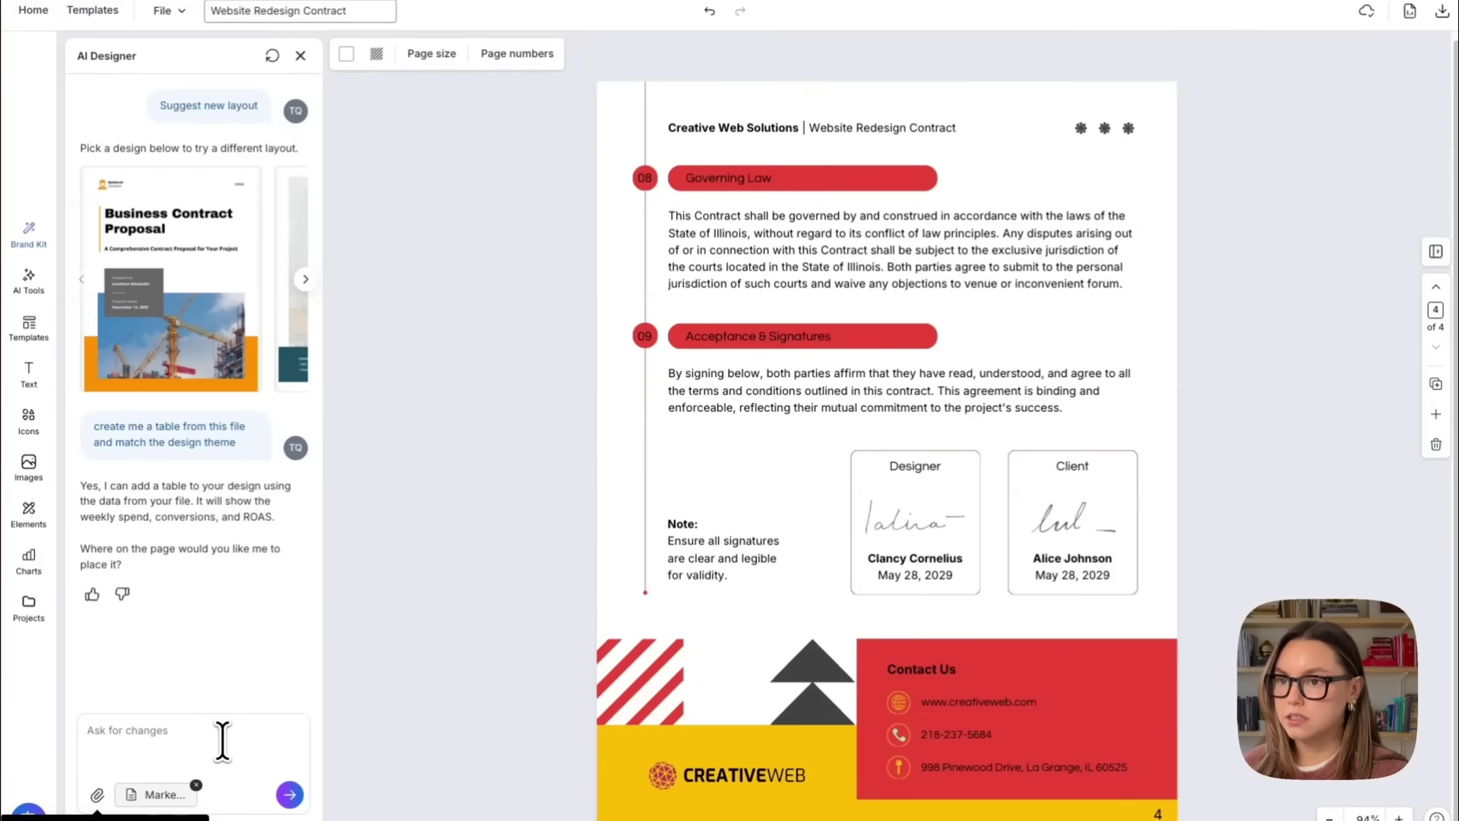
type("the 3rd page under termination")
key("Return")
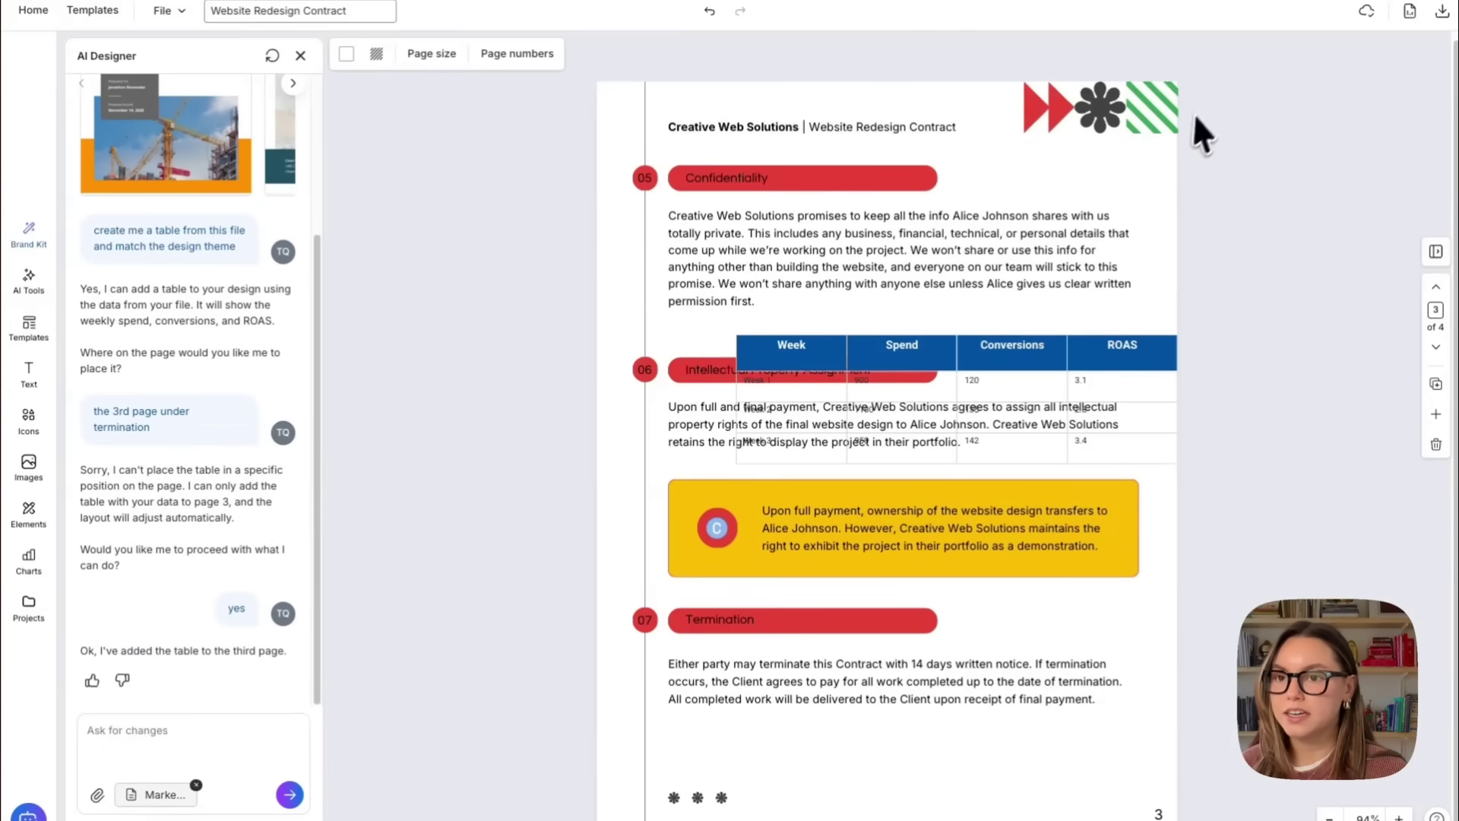
Step: Move the asterisk decoration toward the bottom-left and nudge the Week/Spend table slightly left under Termination
left_click(908, 351)
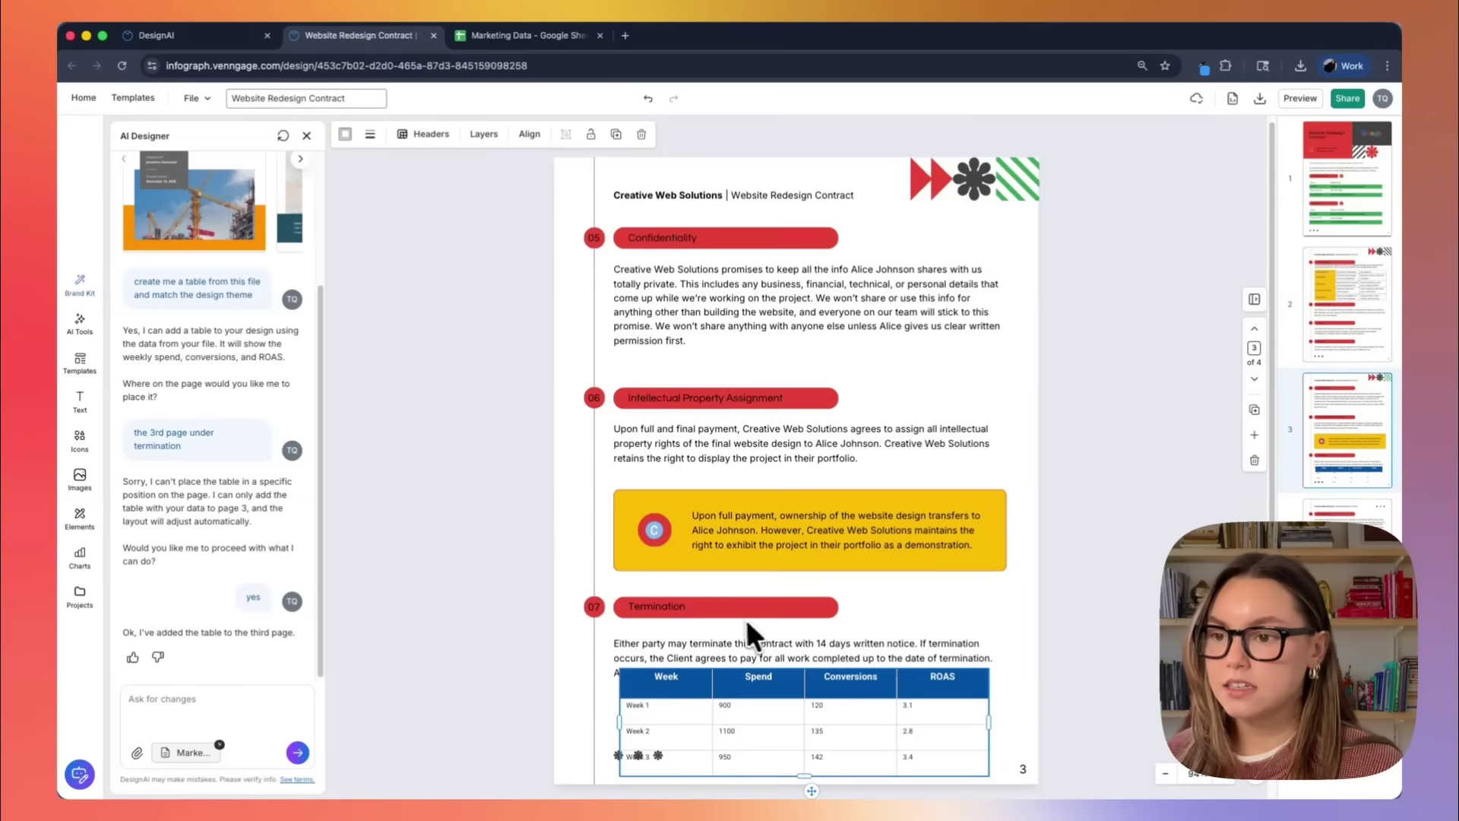
left_click(681, 653)
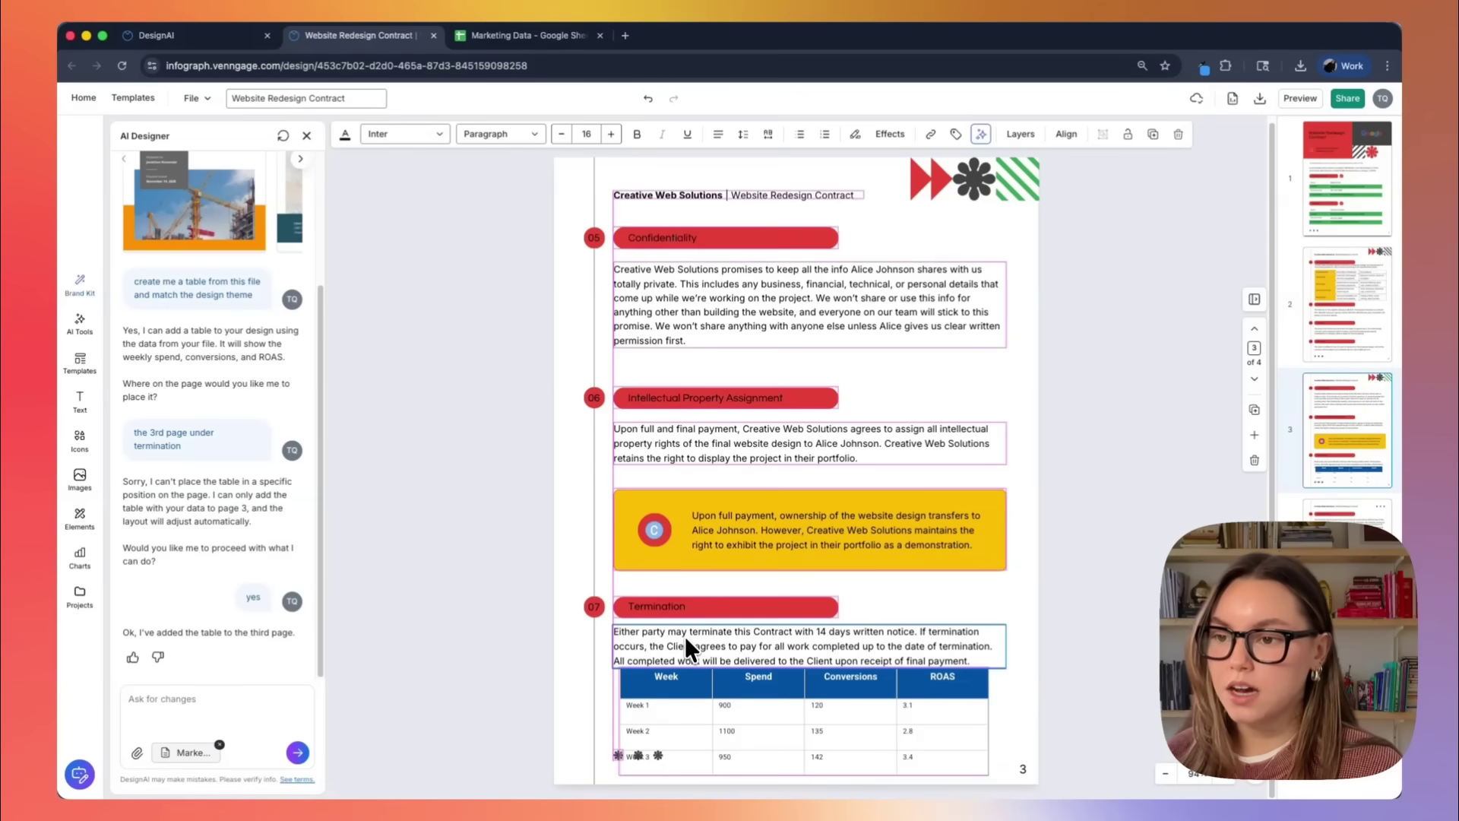
left_click_drag(617, 756, 563, 773)
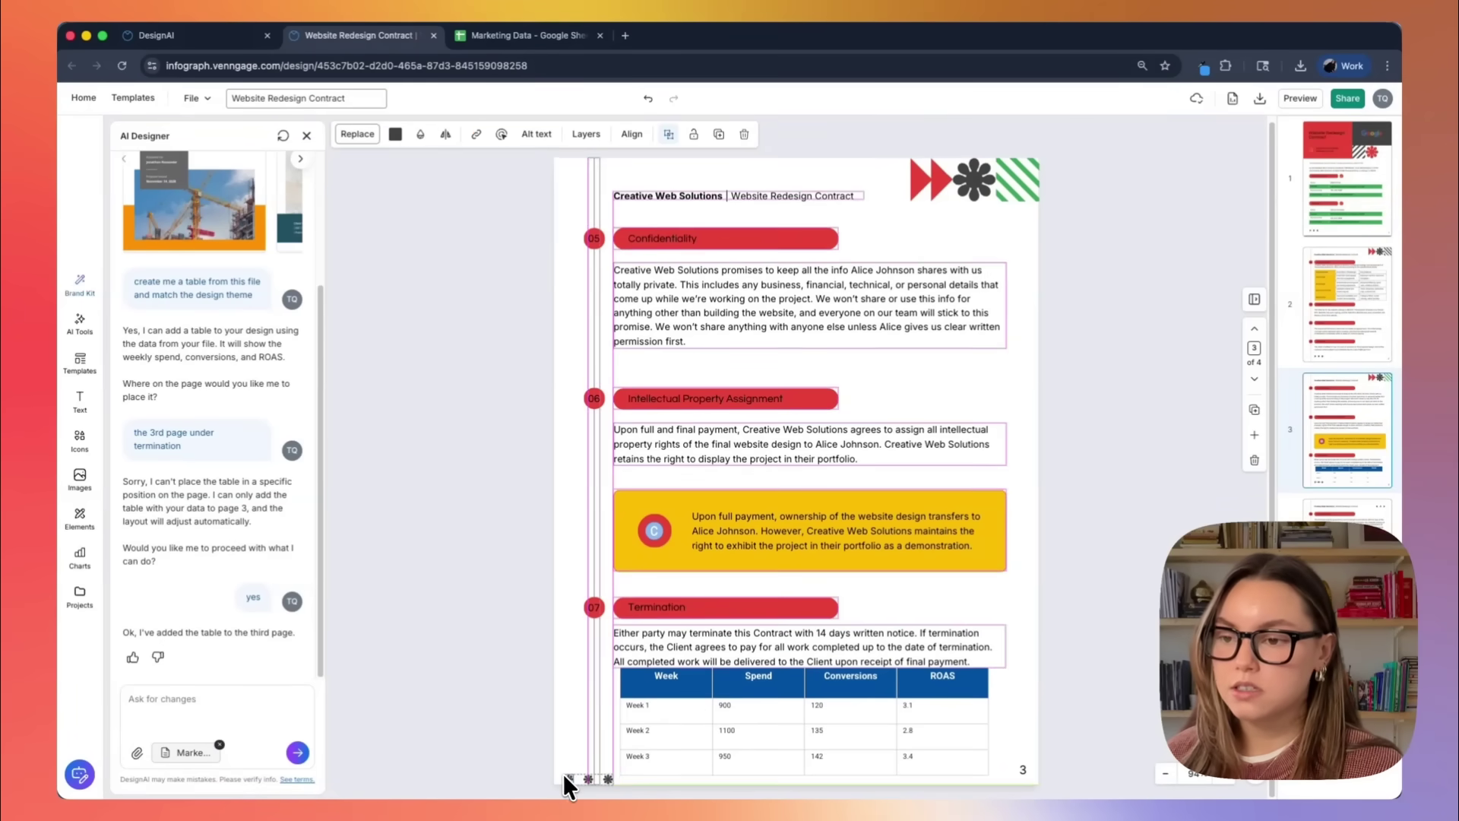
left_click(695, 686)
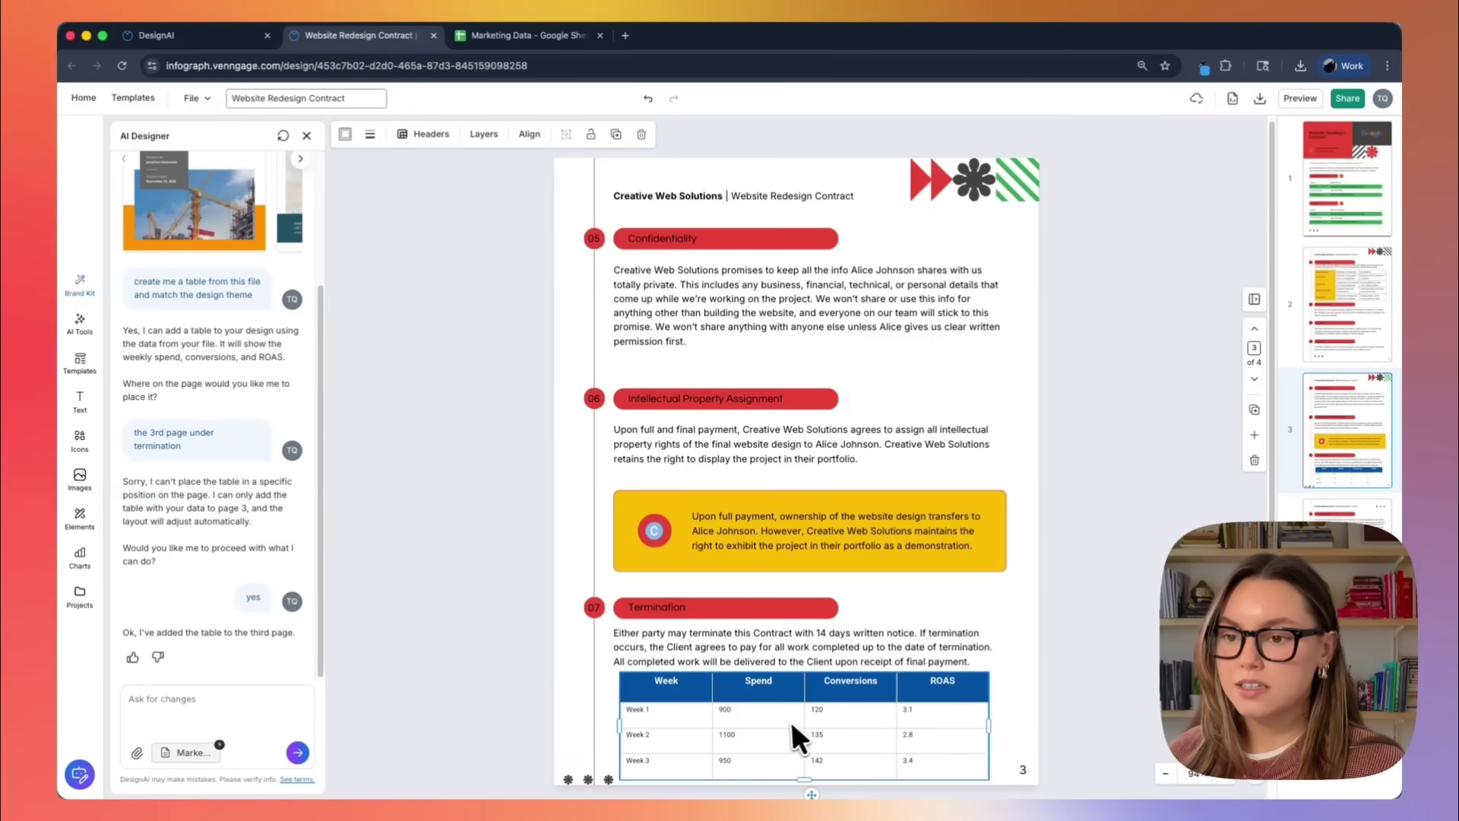
left_click_drag(788, 722, 783, 723)
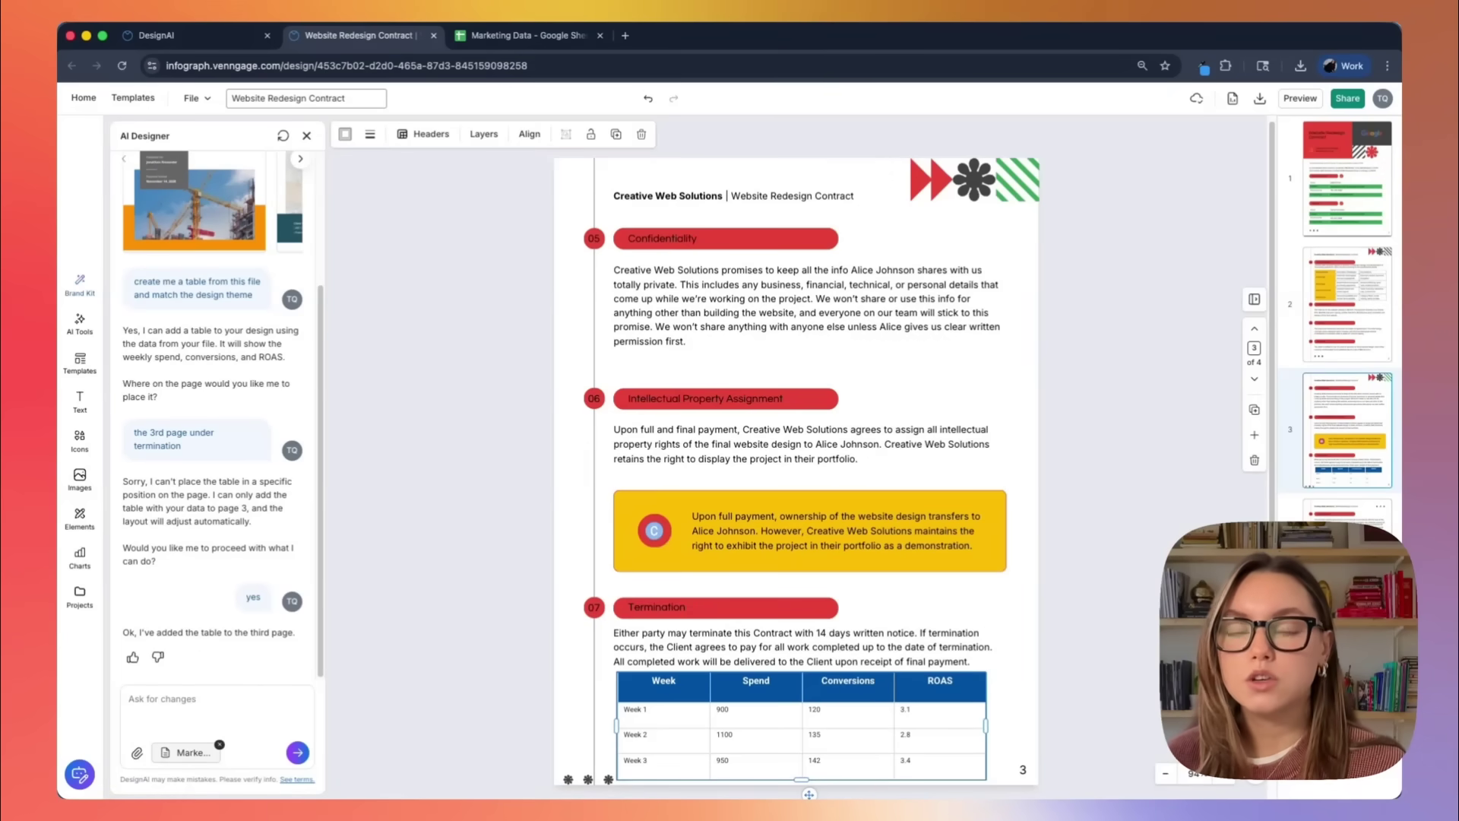
left_click(407, 495)
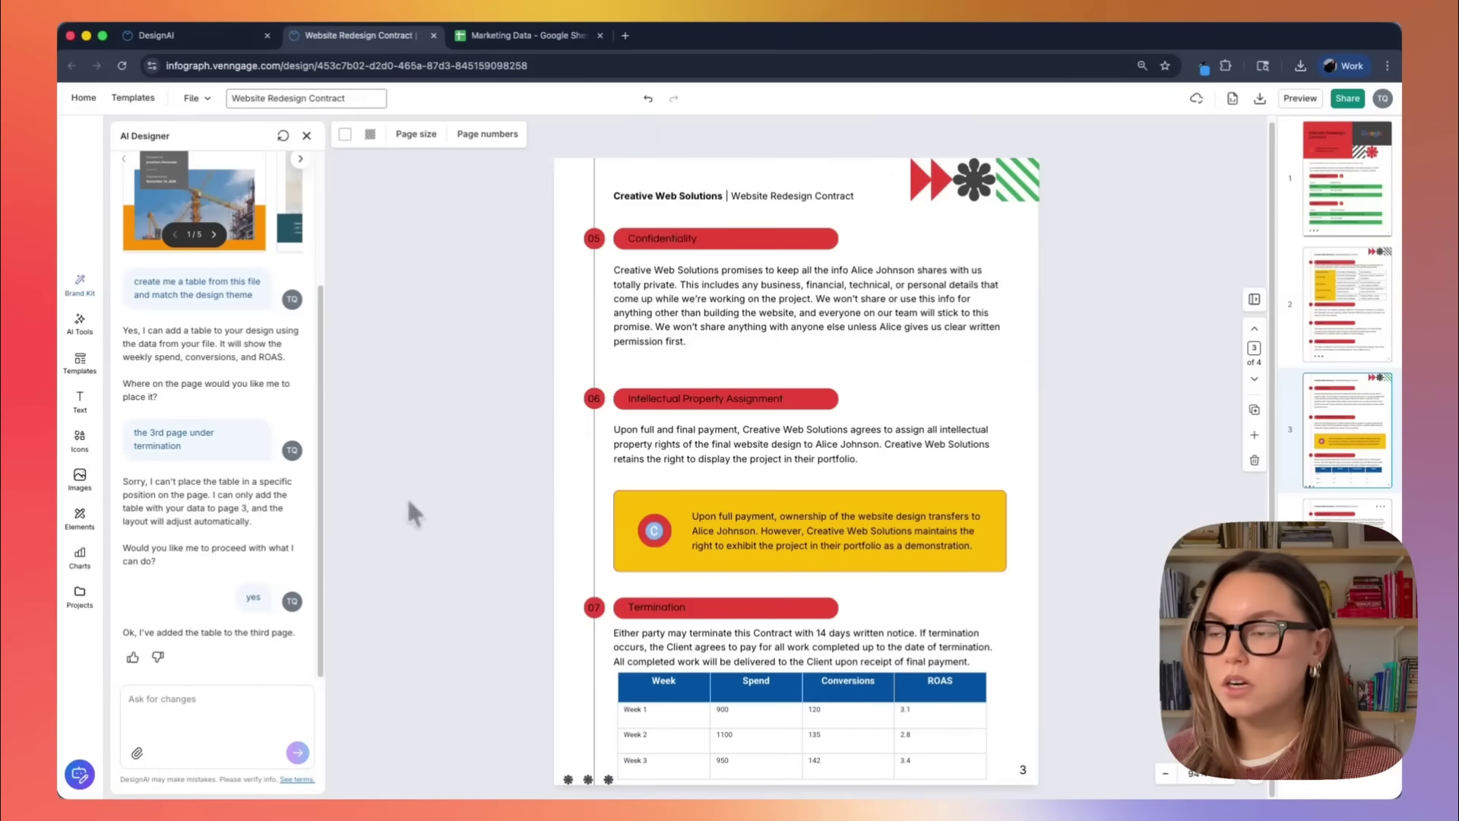
Step: Close AI Designer and run File > Accessibility's 'Check my design', which reports 10 issues
left_click(306, 135)
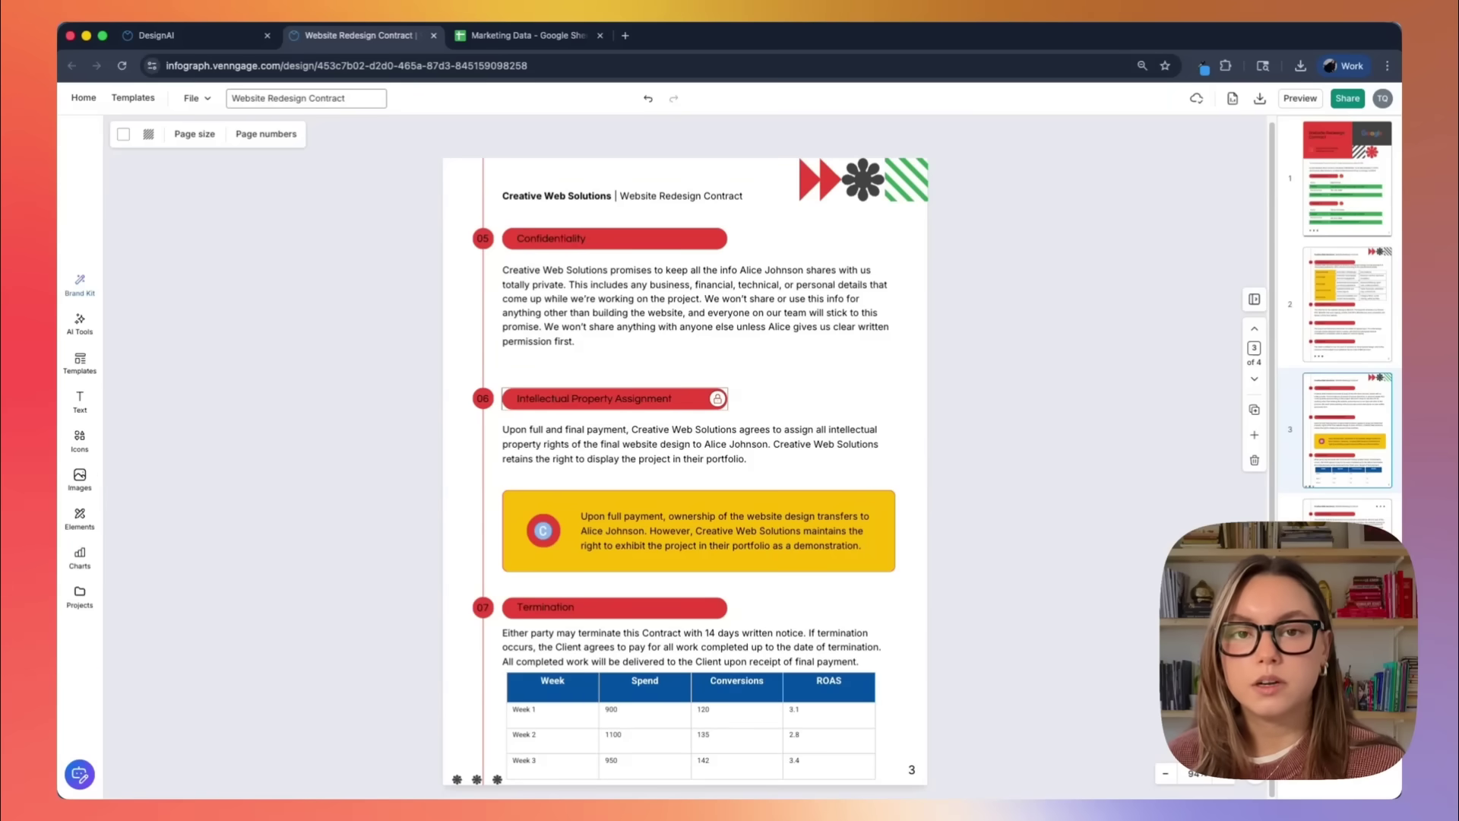
left_click(192, 100)
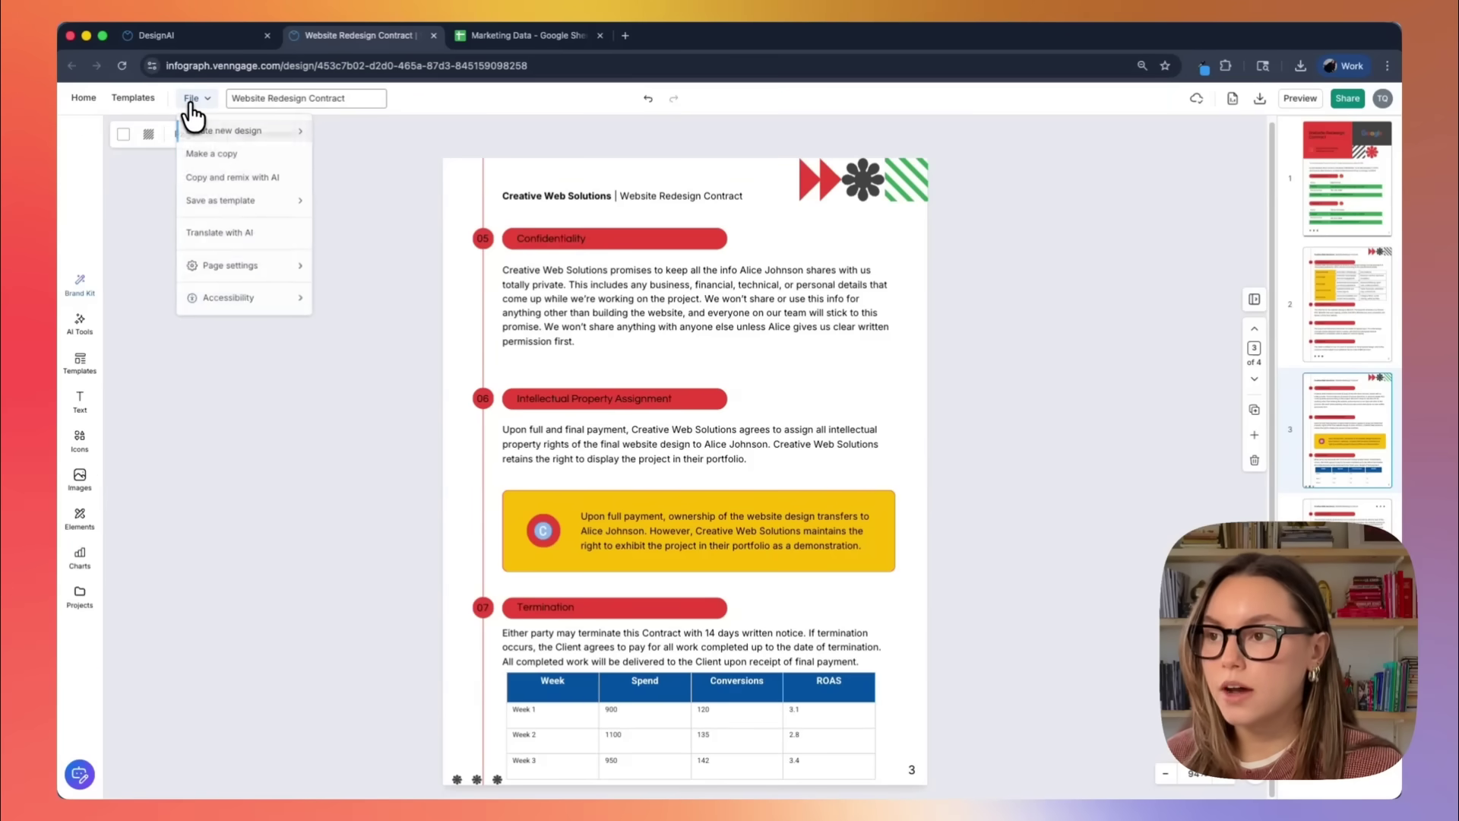
left_click(304, 307)
left_click(394, 319)
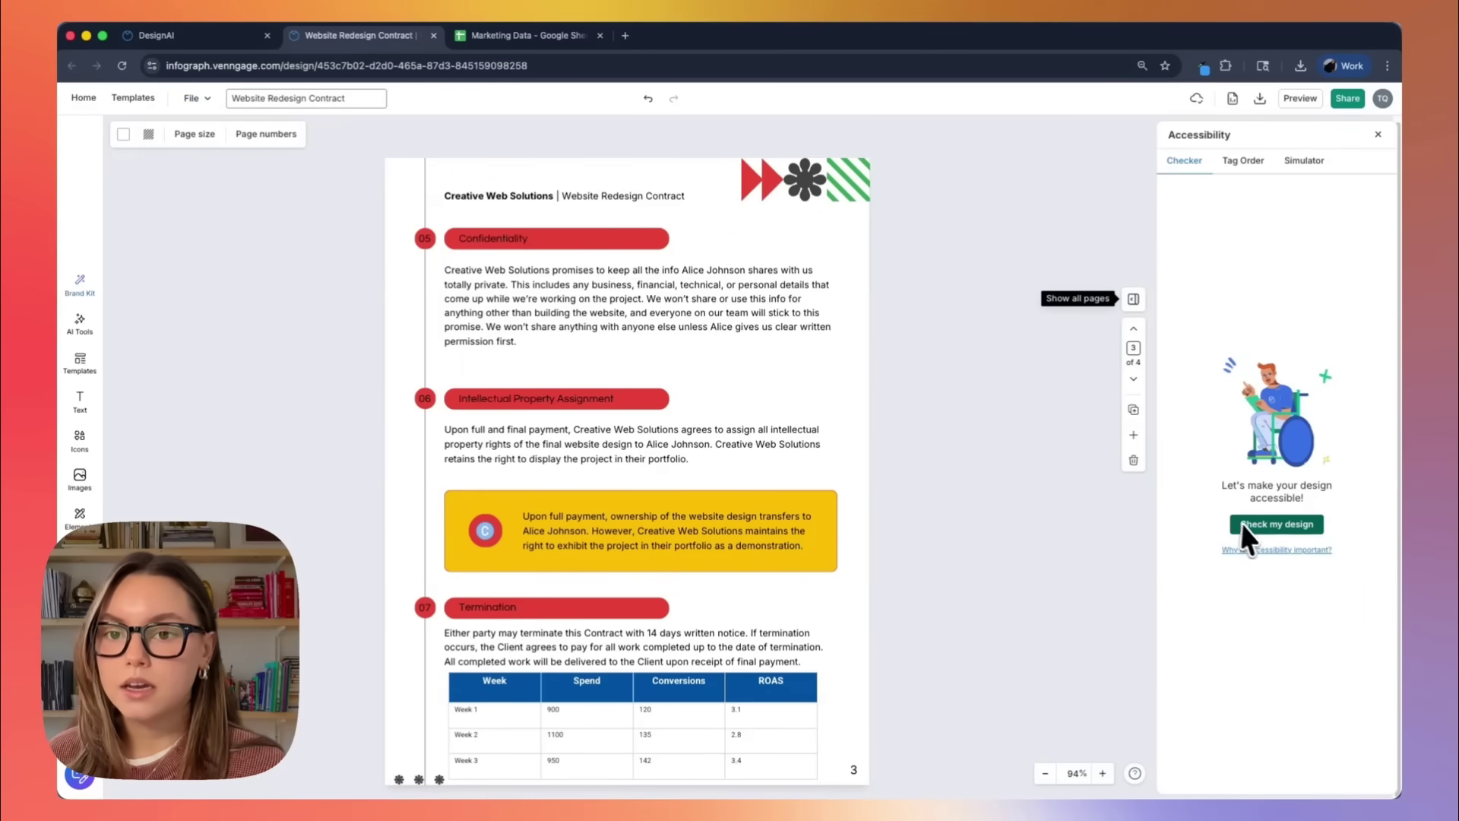
left_click(1258, 524)
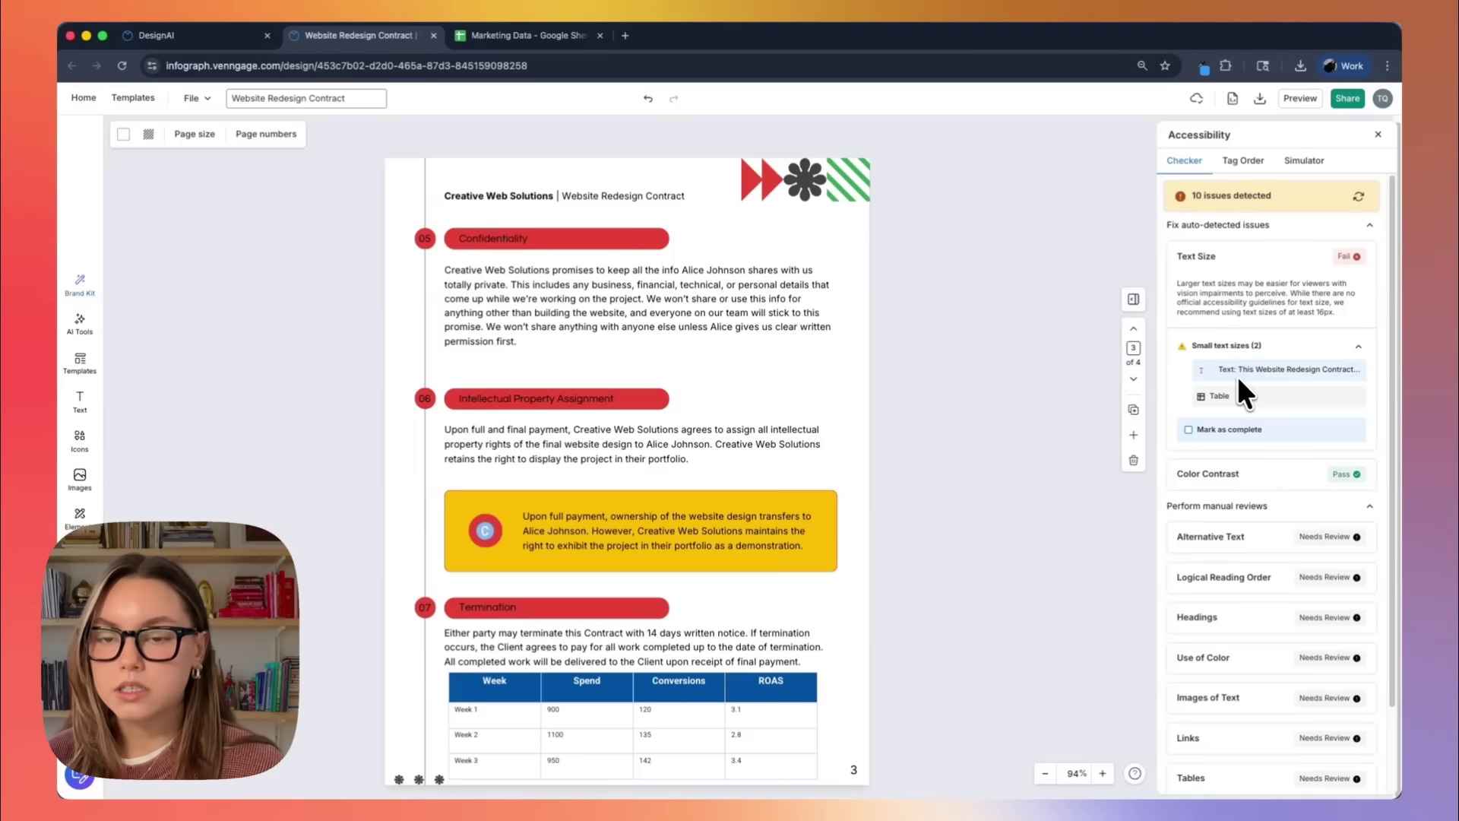
Step: Raise the flagged opening contract paragraph's font size to 16
left_click(1273, 346)
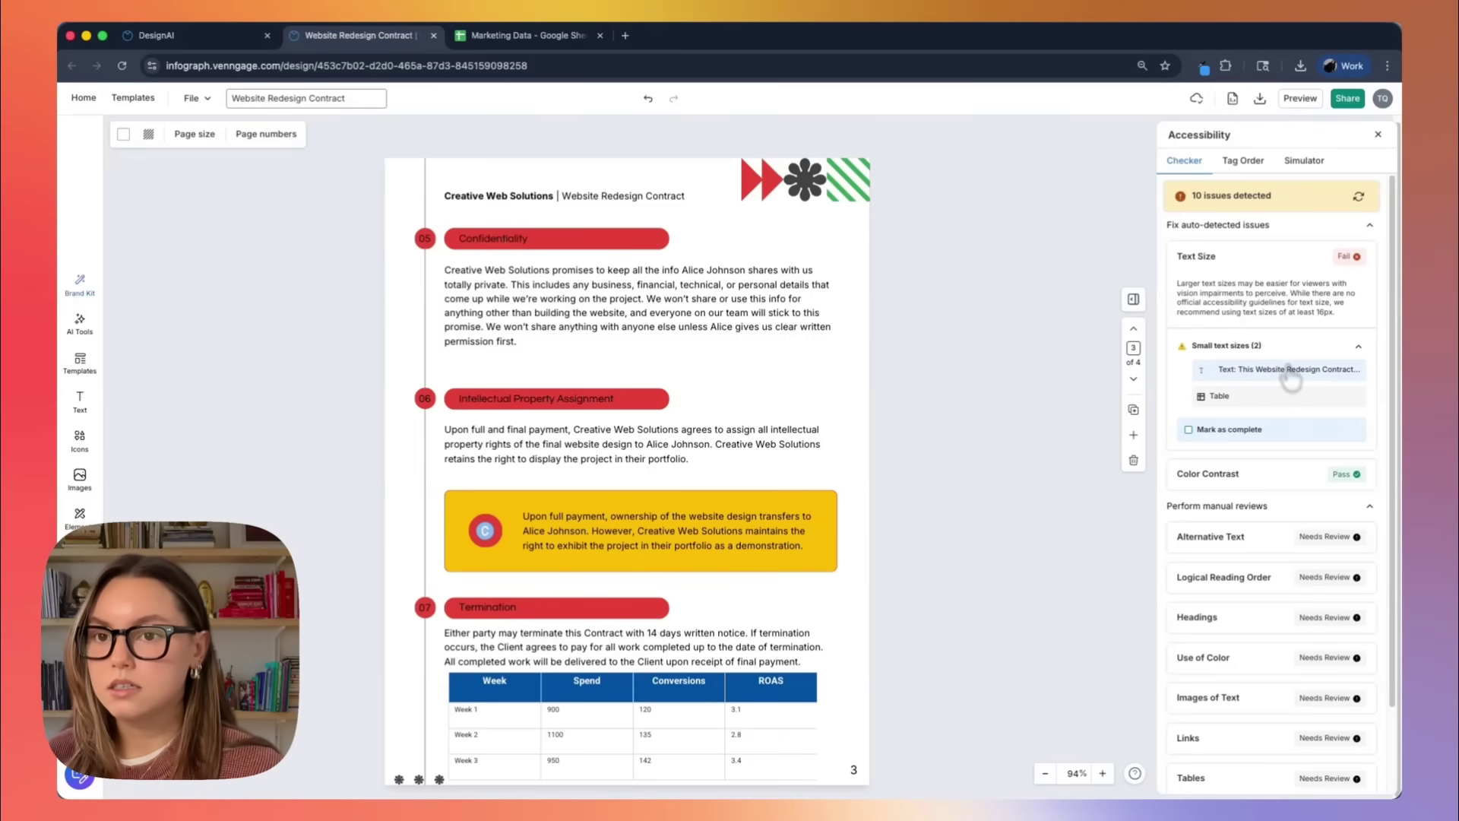
left_click(1289, 376)
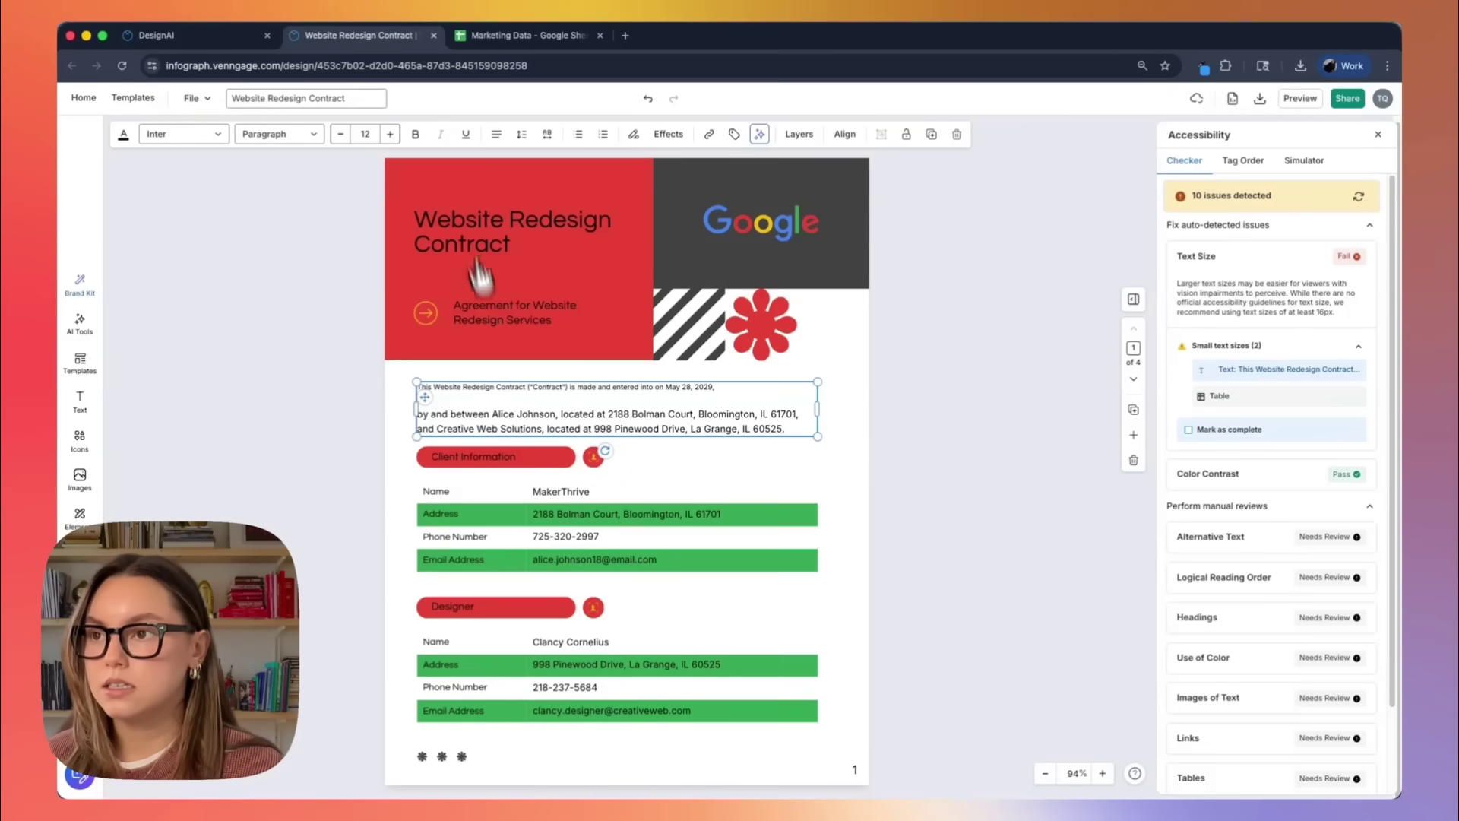
left_click(390, 134)
left_click(390, 134)
left_click(390, 134)
left_click(390, 134)
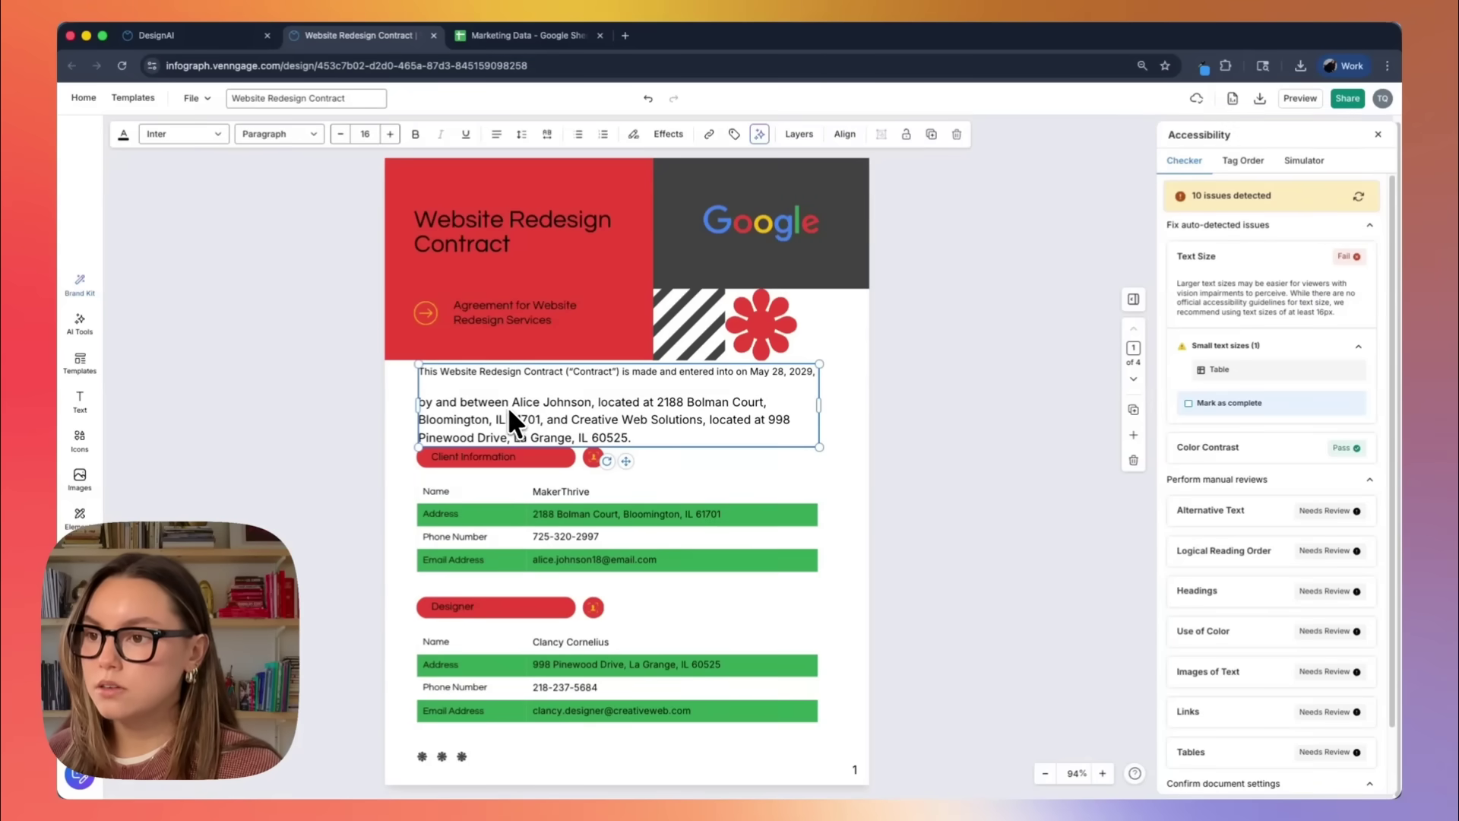
left_click(498, 456)
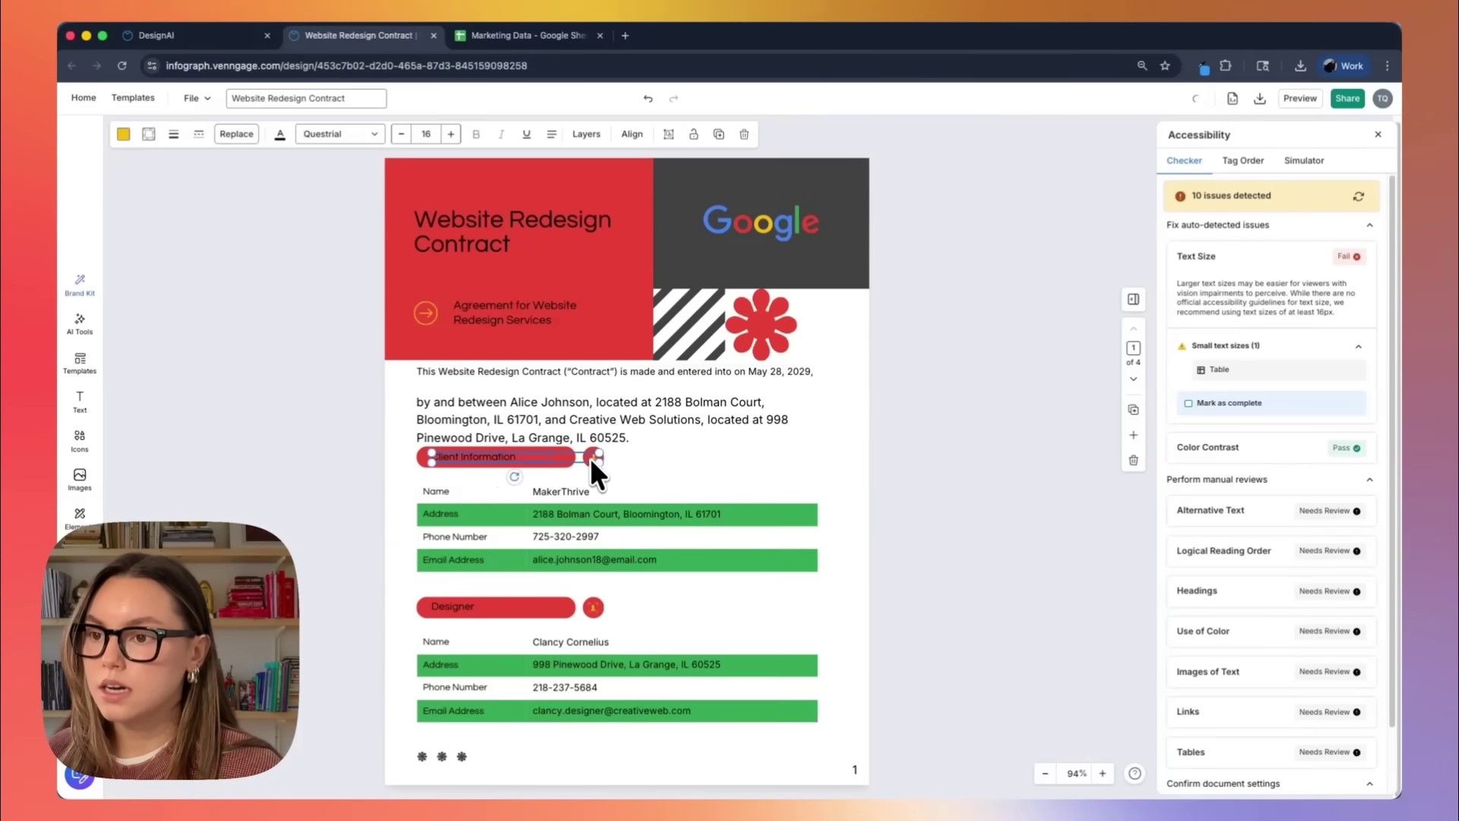
Step: Delete the small-text weekly data table from page 3, leaving 9 issues
left_click(590, 448)
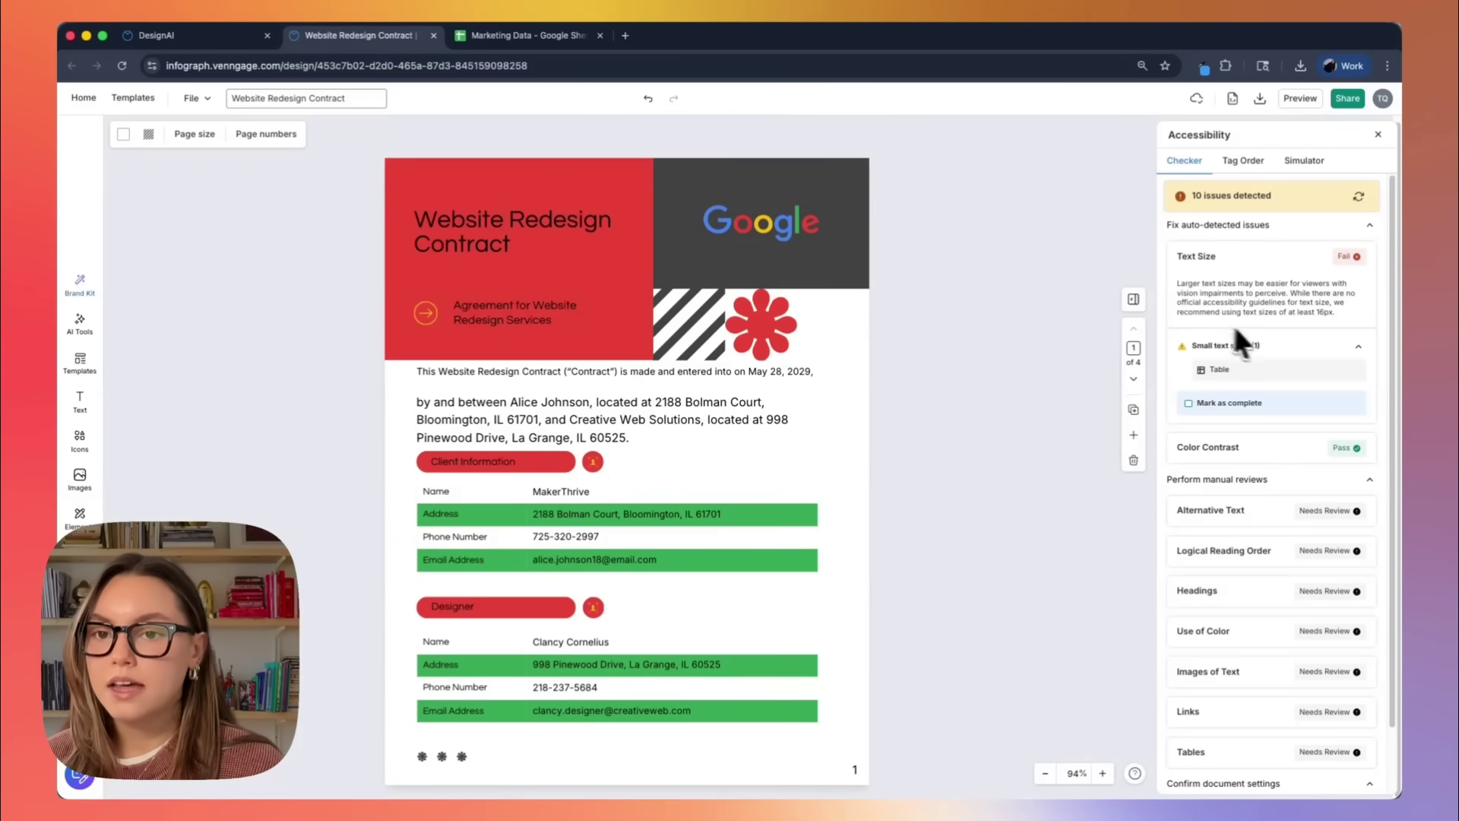
left_click(1239, 372)
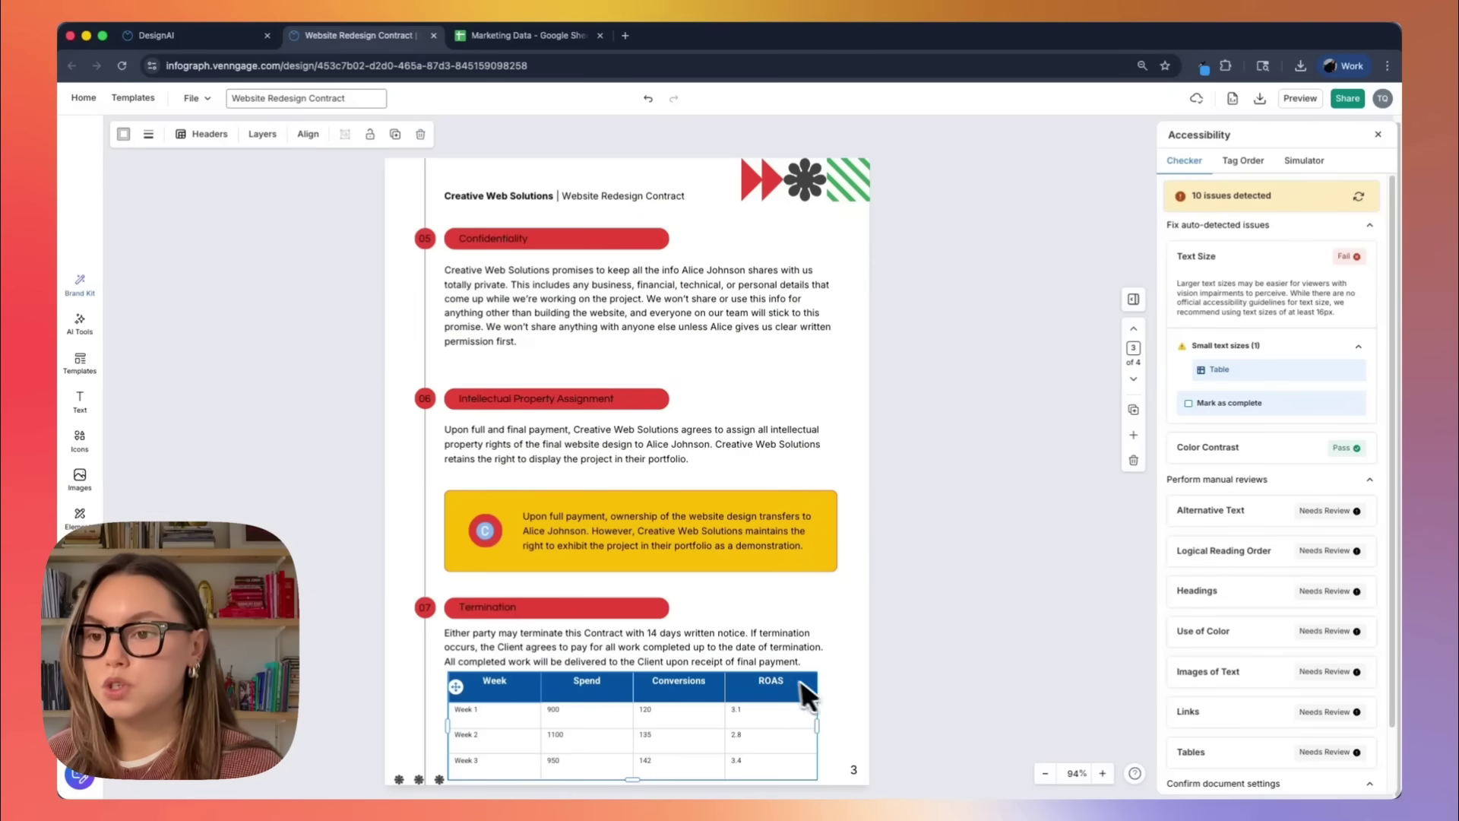
key("Delete")
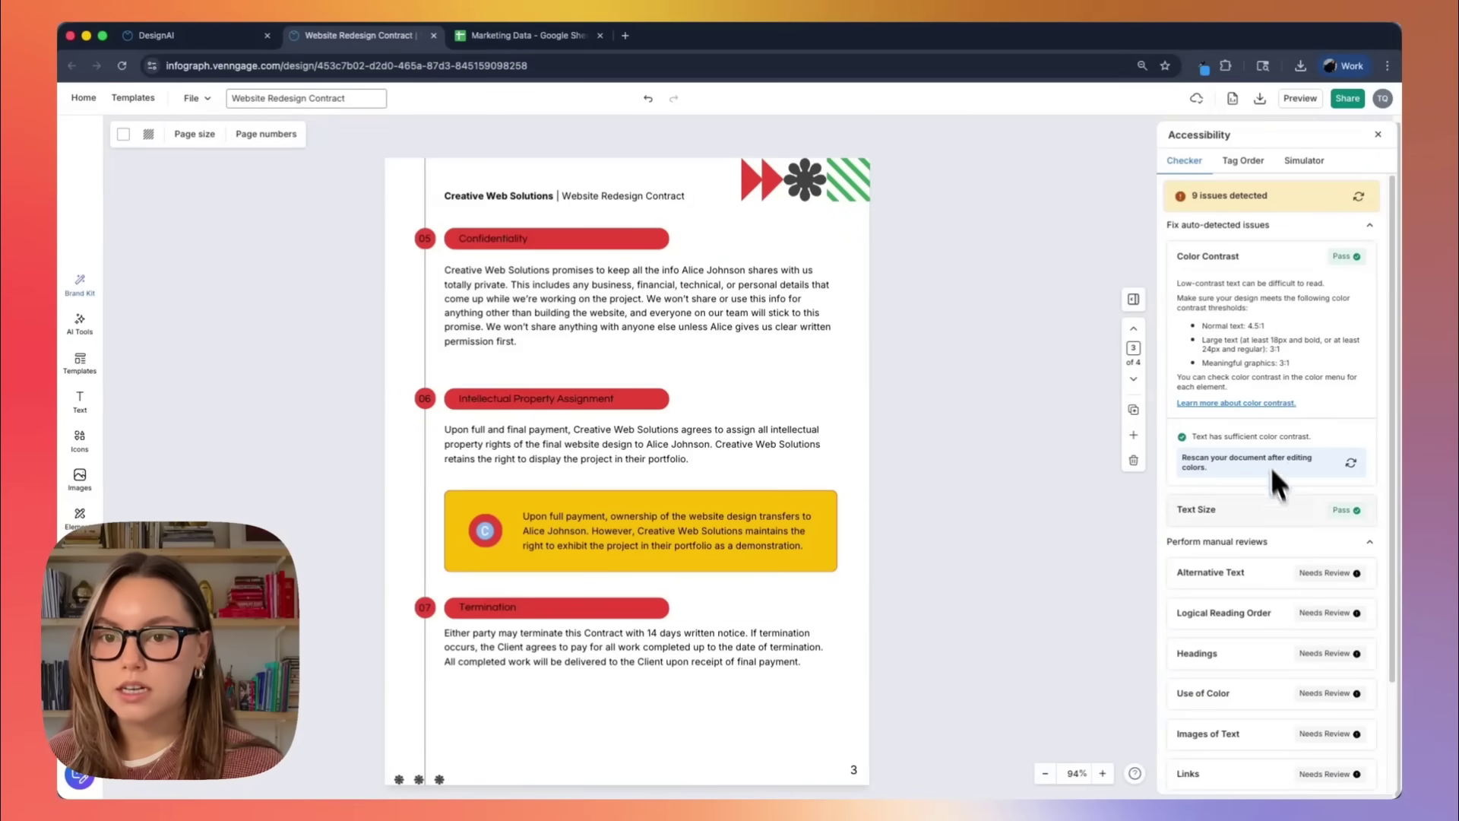
Step: Set the Google logo's alt text to 'Google logo', then review the CREATIVEWEB logo and signature images
scroll(1275, 479, "down", 3)
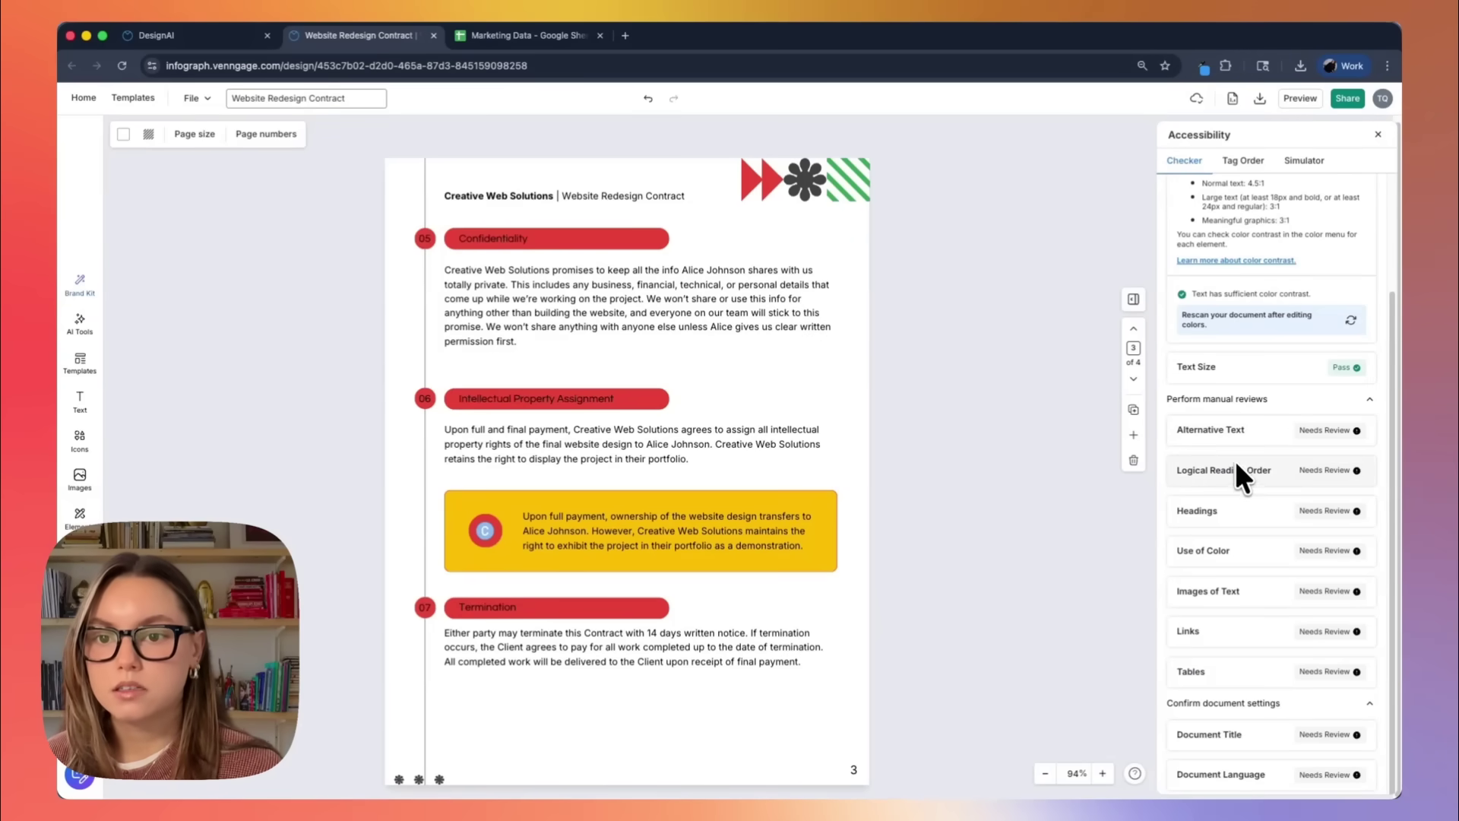
left_click(1250, 437)
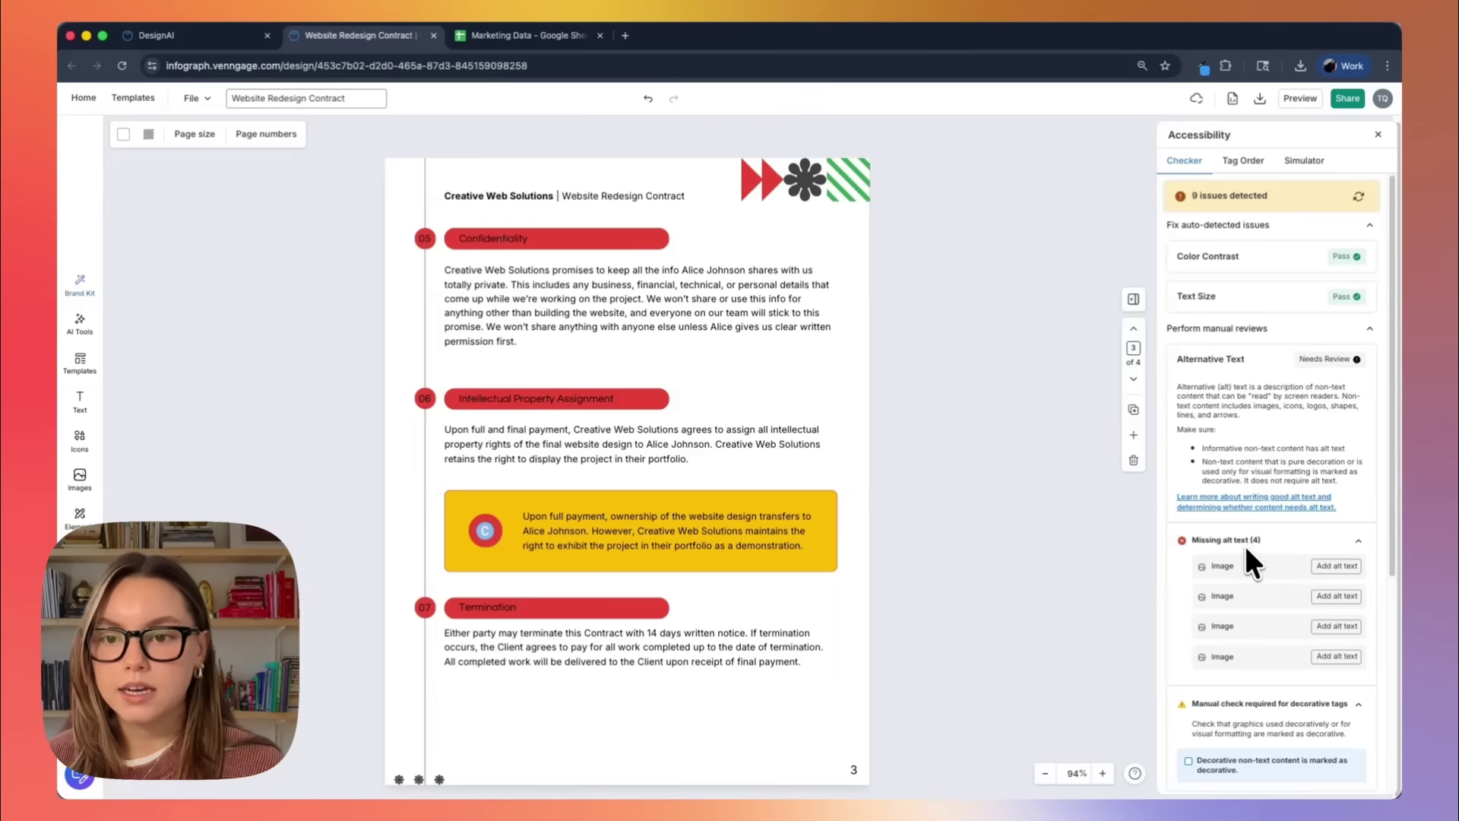
left_click(1293, 576)
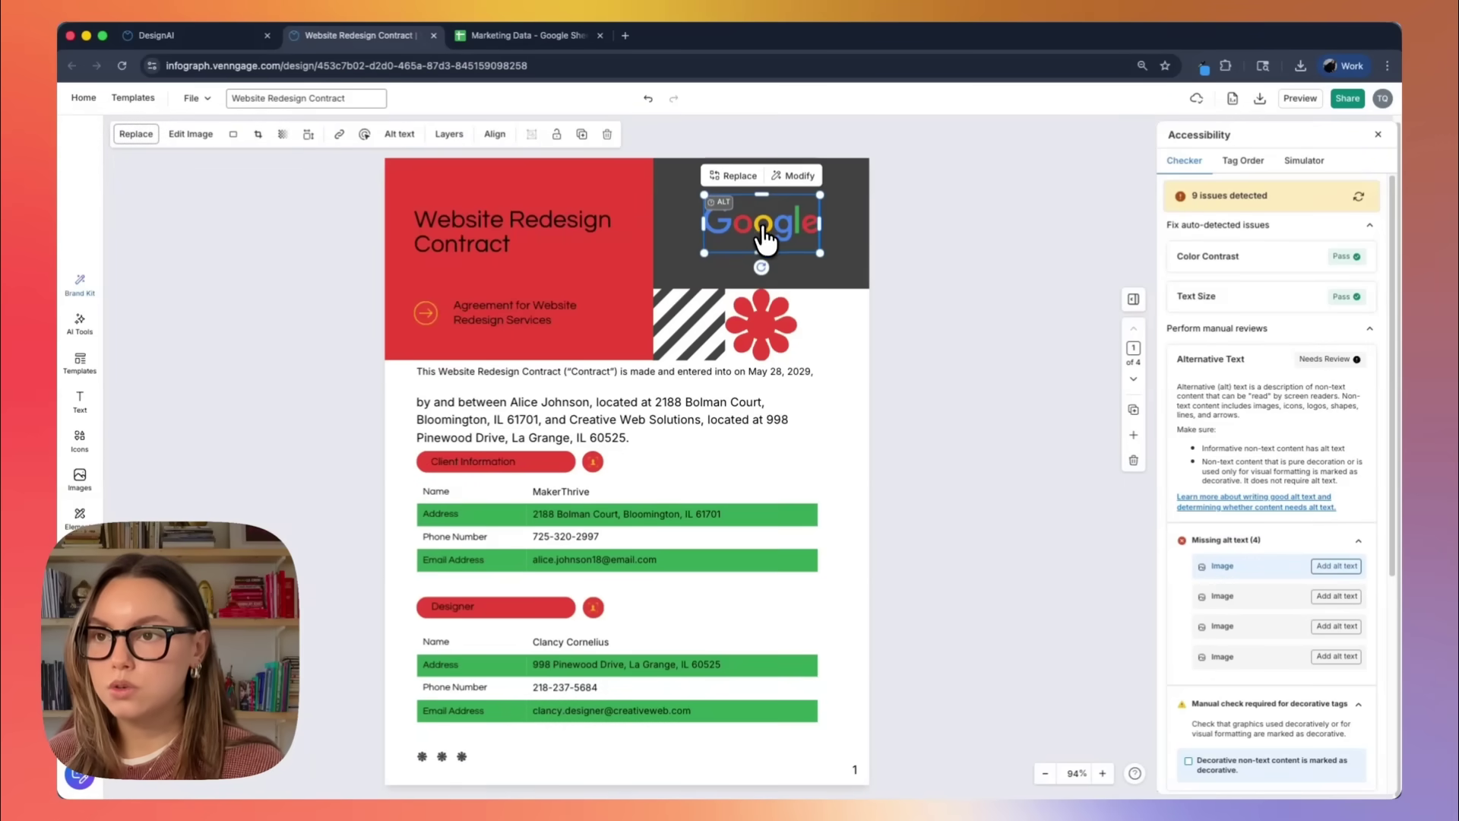
left_click(722, 204)
left_click(976, 363)
type("Google logo")
left_click(1075, 418)
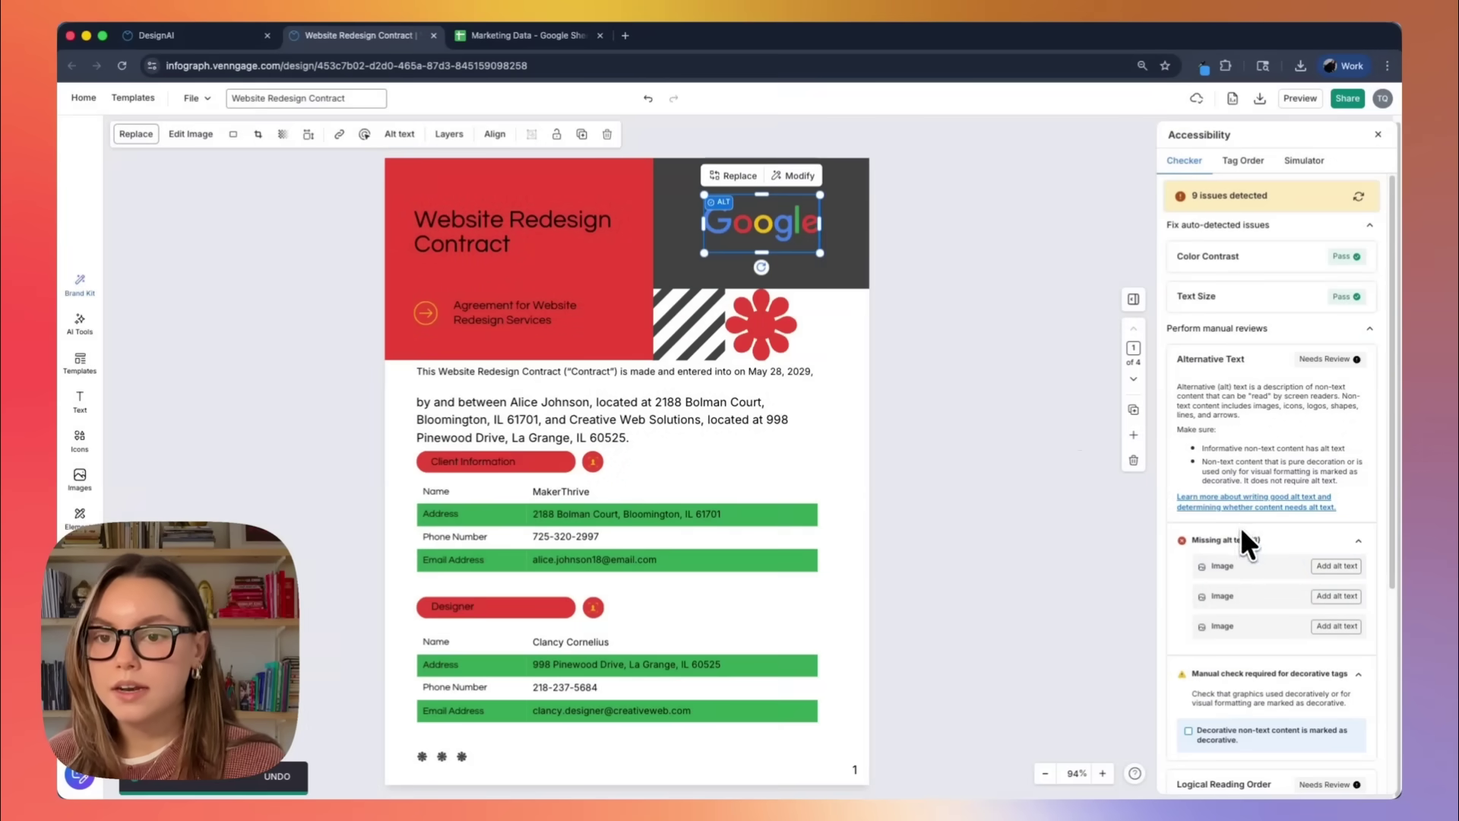
left_click(1253, 572)
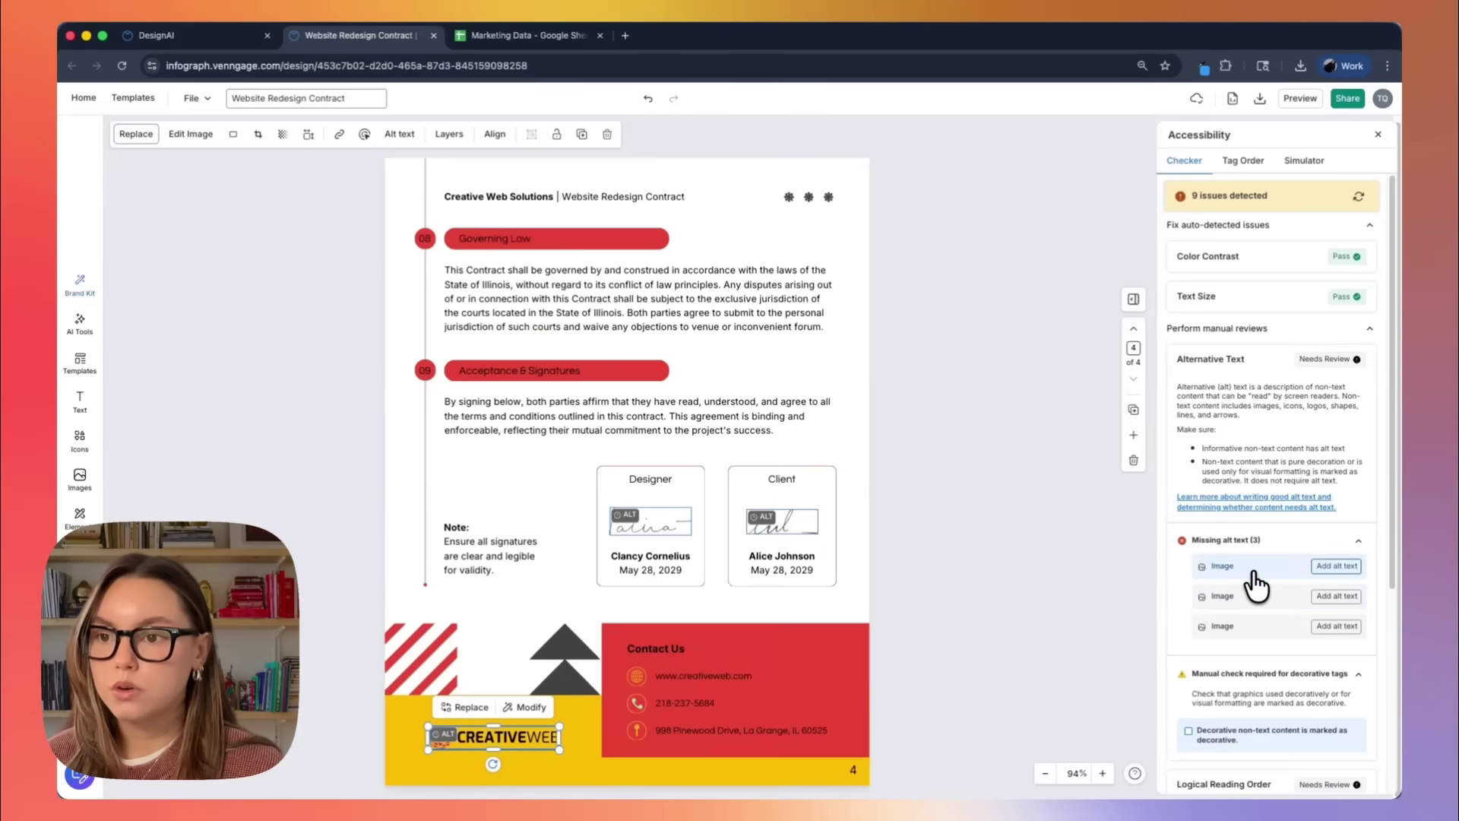
left_click(1254, 601)
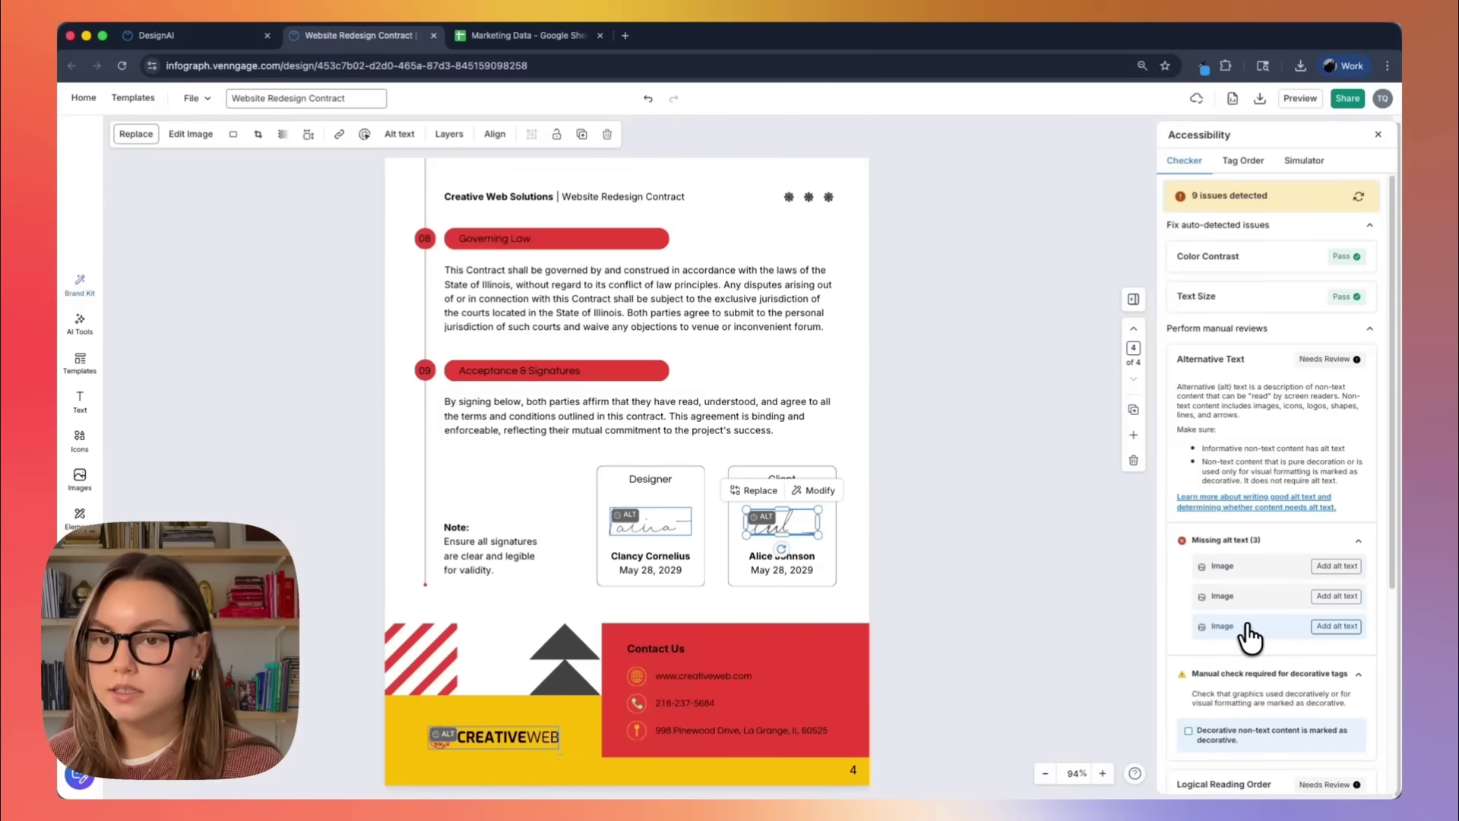
Step: Close the accessibility checker and download all four pages as a PDF
left_click(1379, 134)
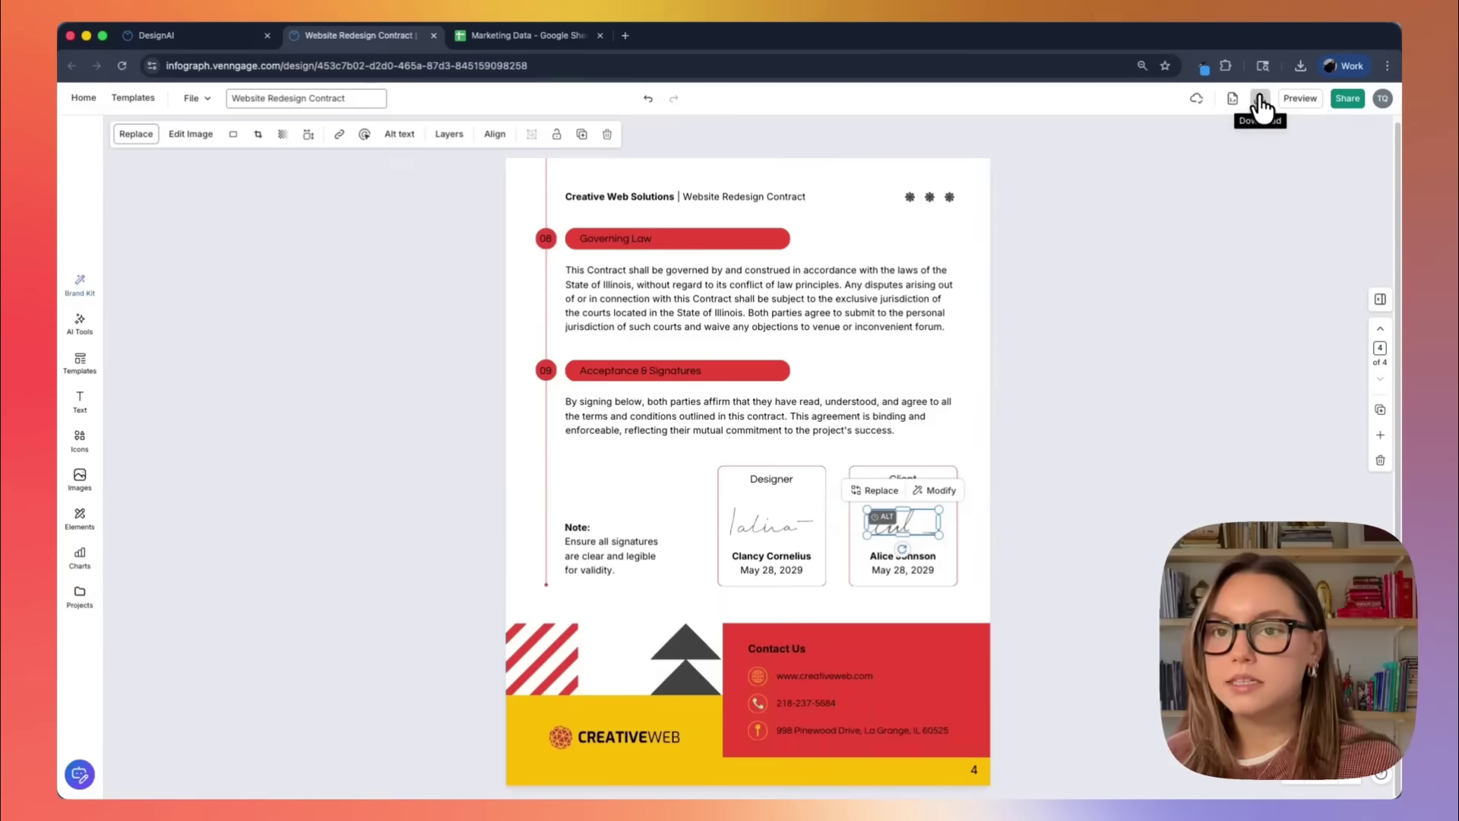
left_click(1260, 98)
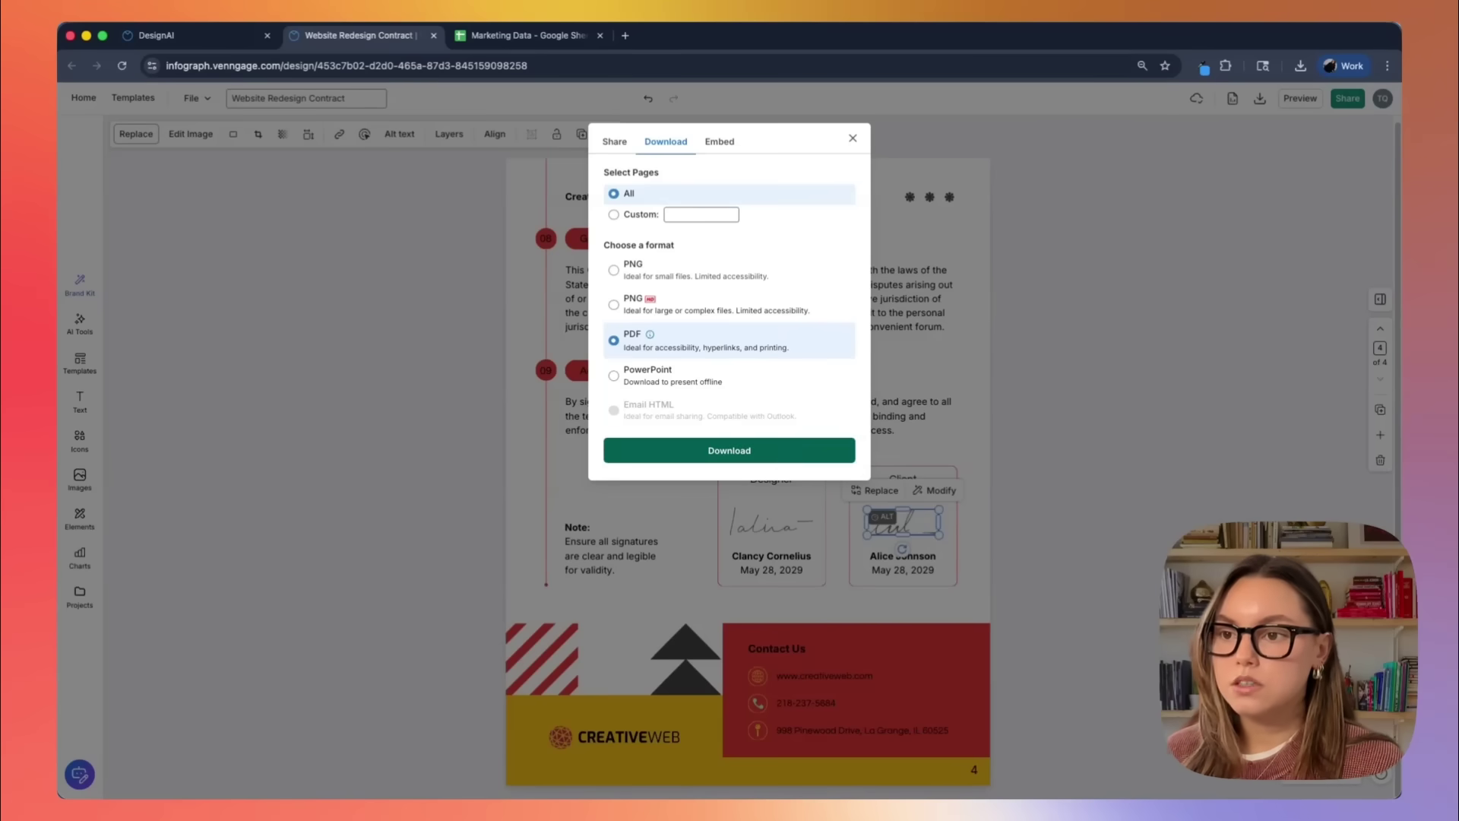
left_click(782, 452)
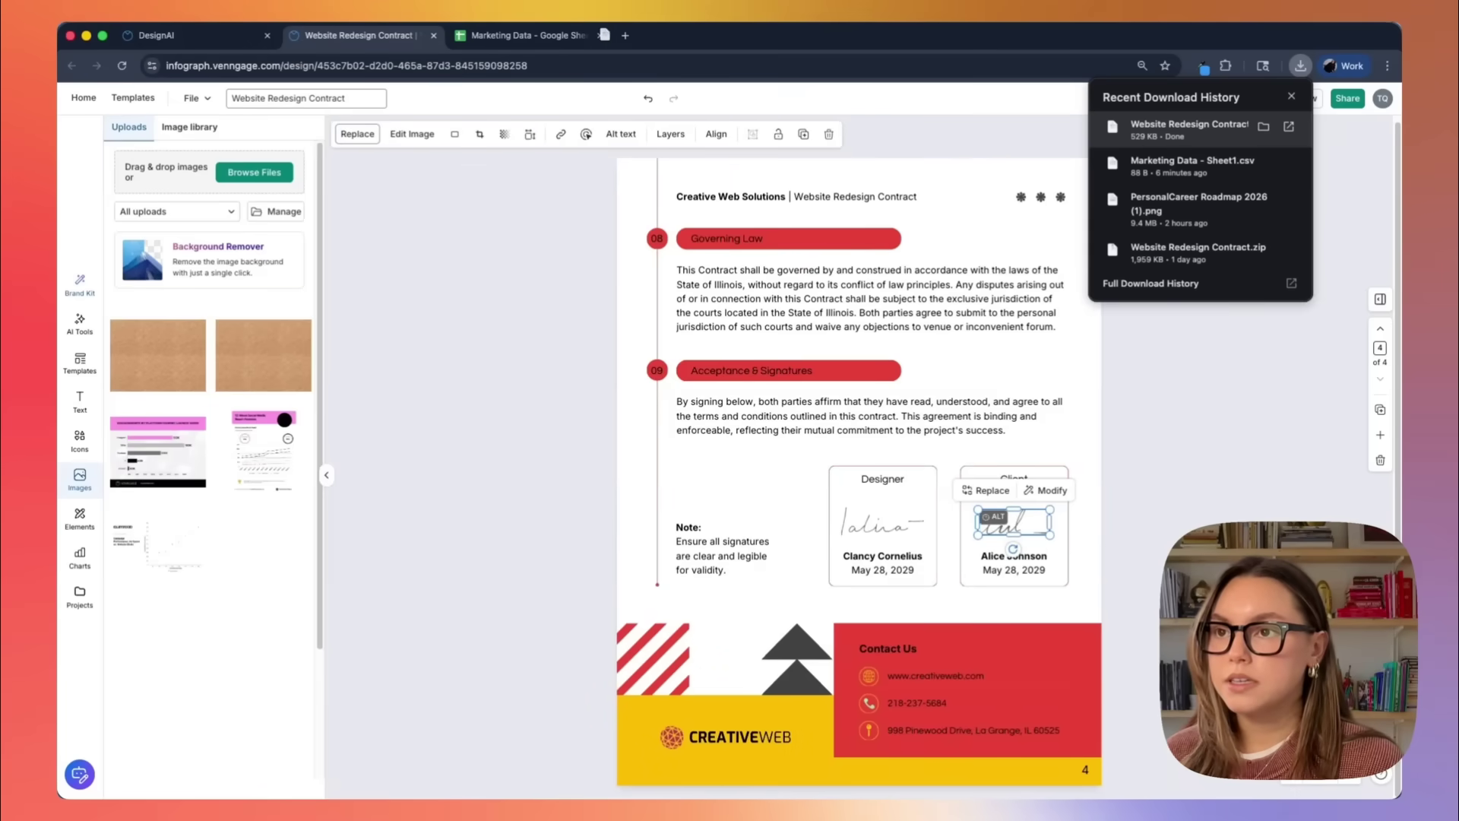
Step: Open the downloaded Website Redesign Contract PDF in Chrome and scroll through to page 4
left_click_drag(604, 34, 608, 35)
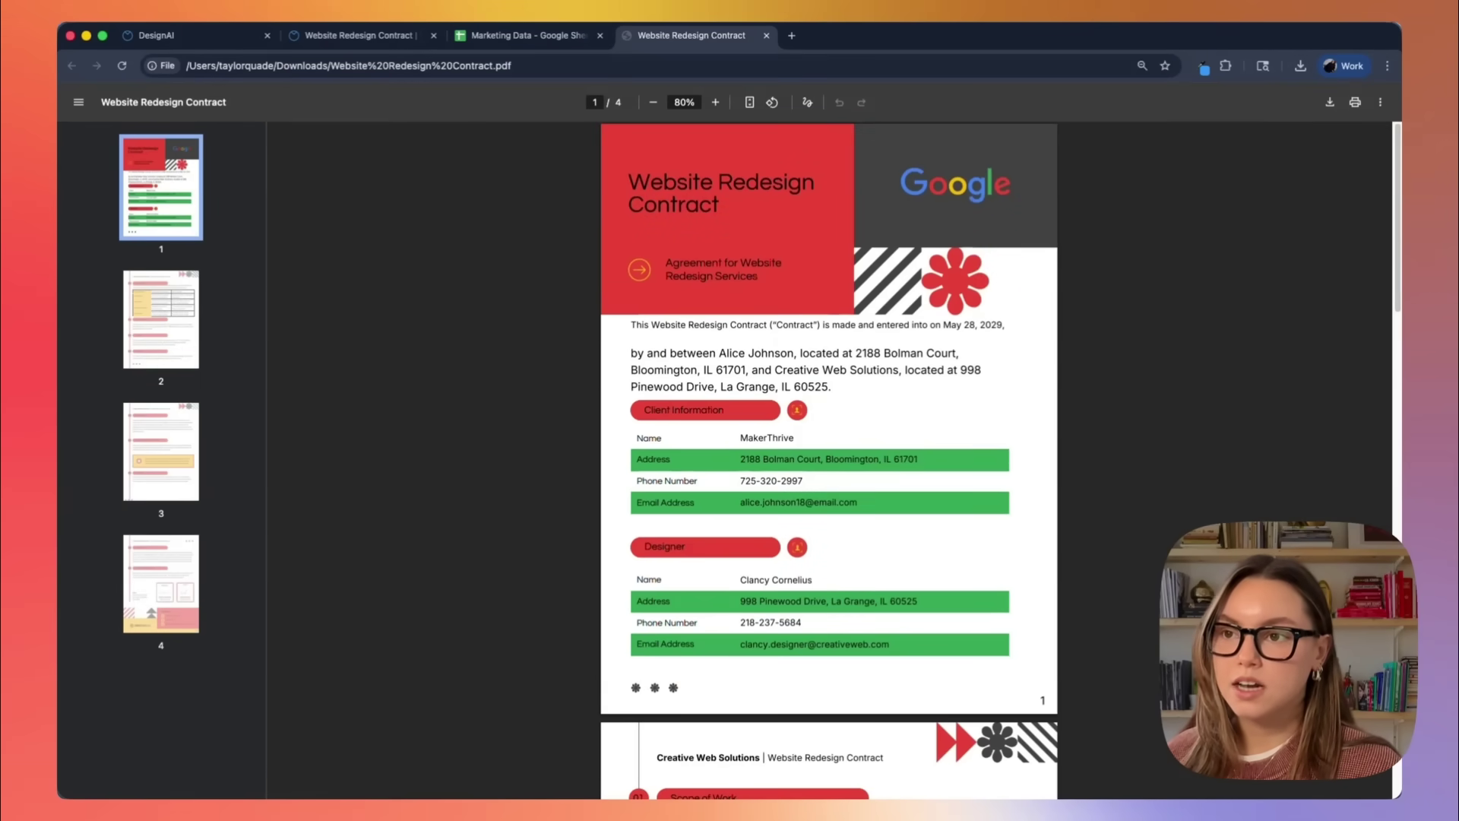
scroll(829, 456, "down", 5)
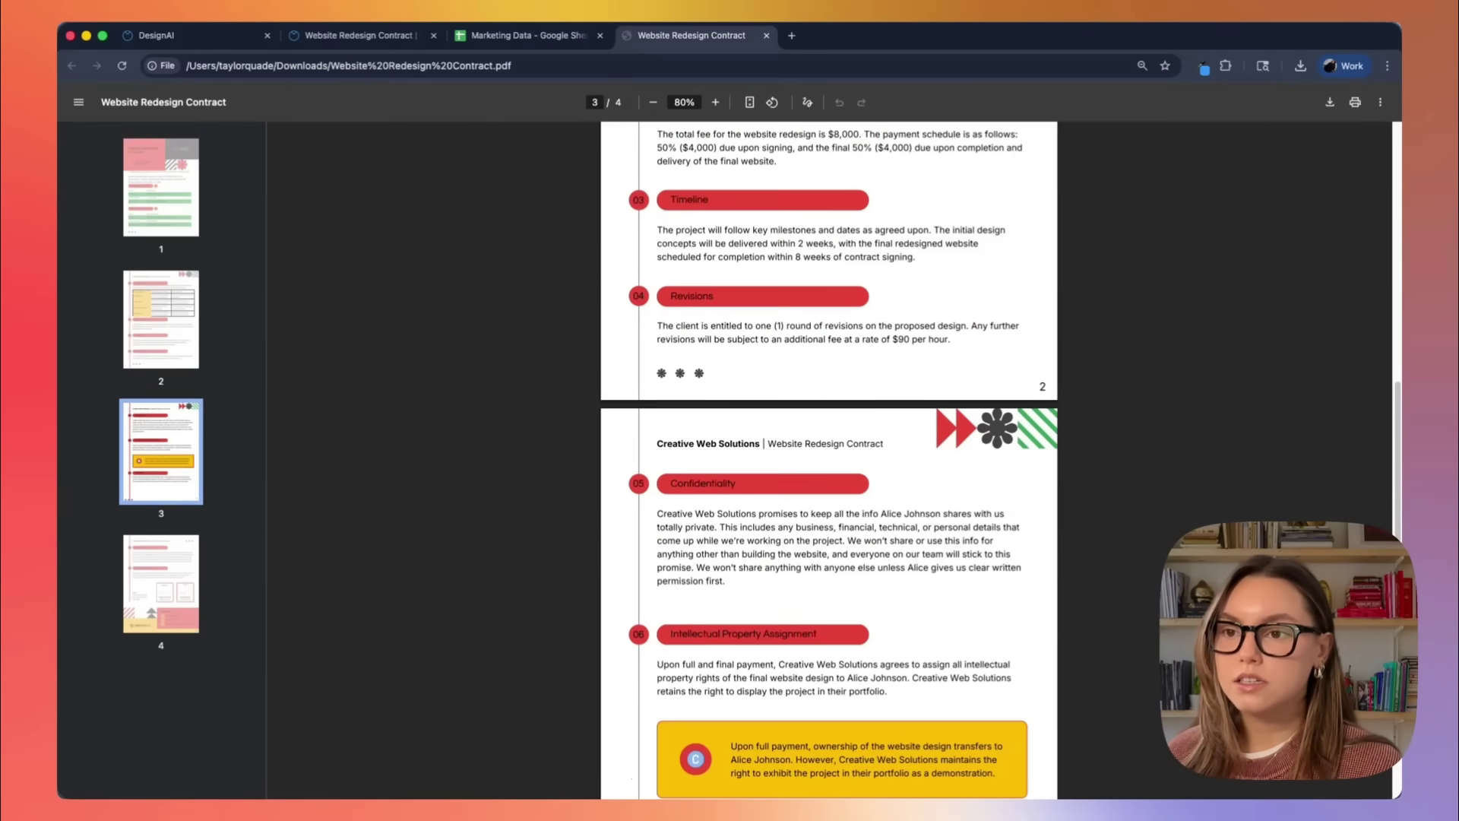
scroll(828, 456, "down", 10)
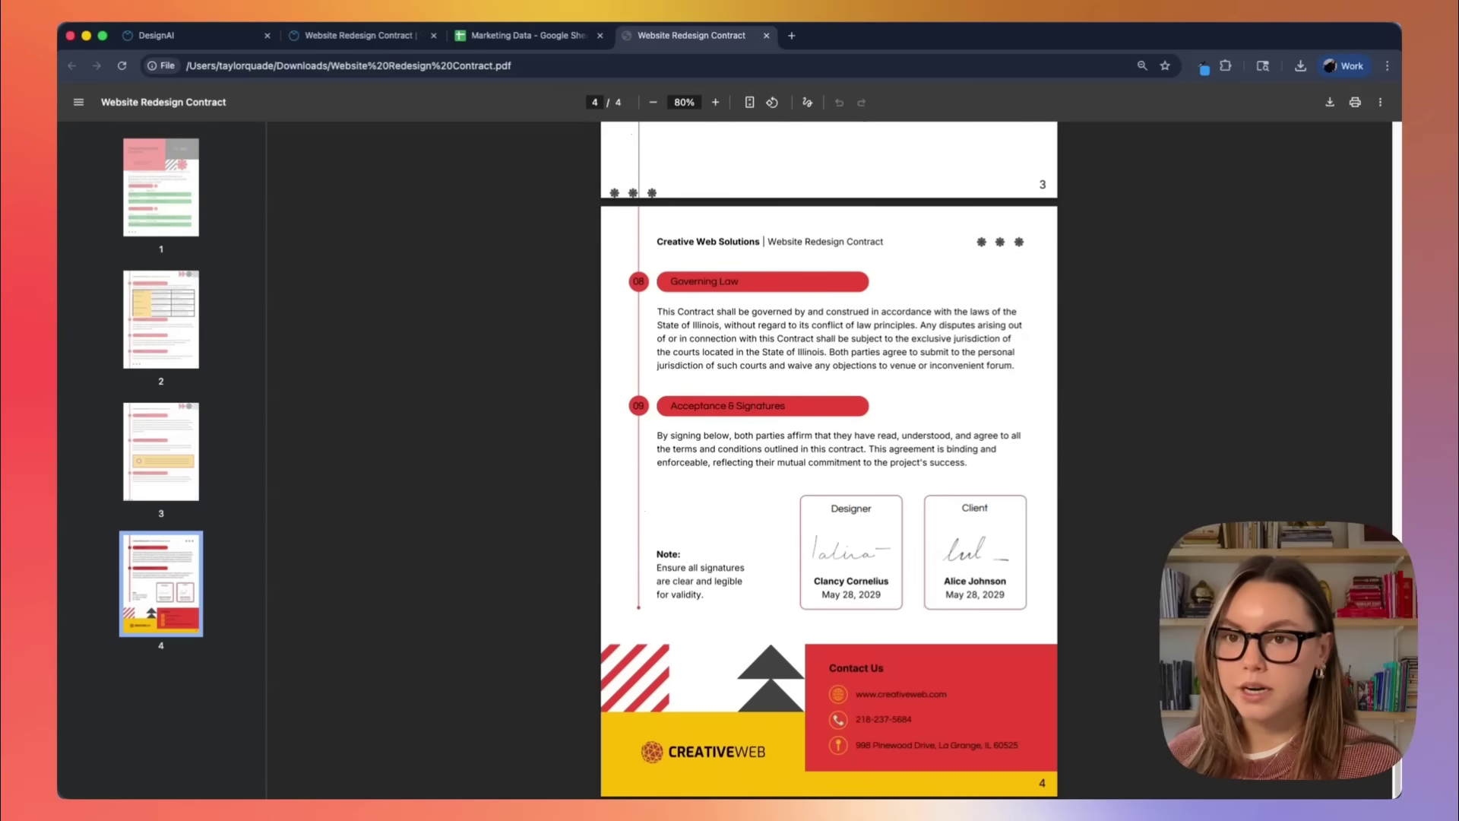